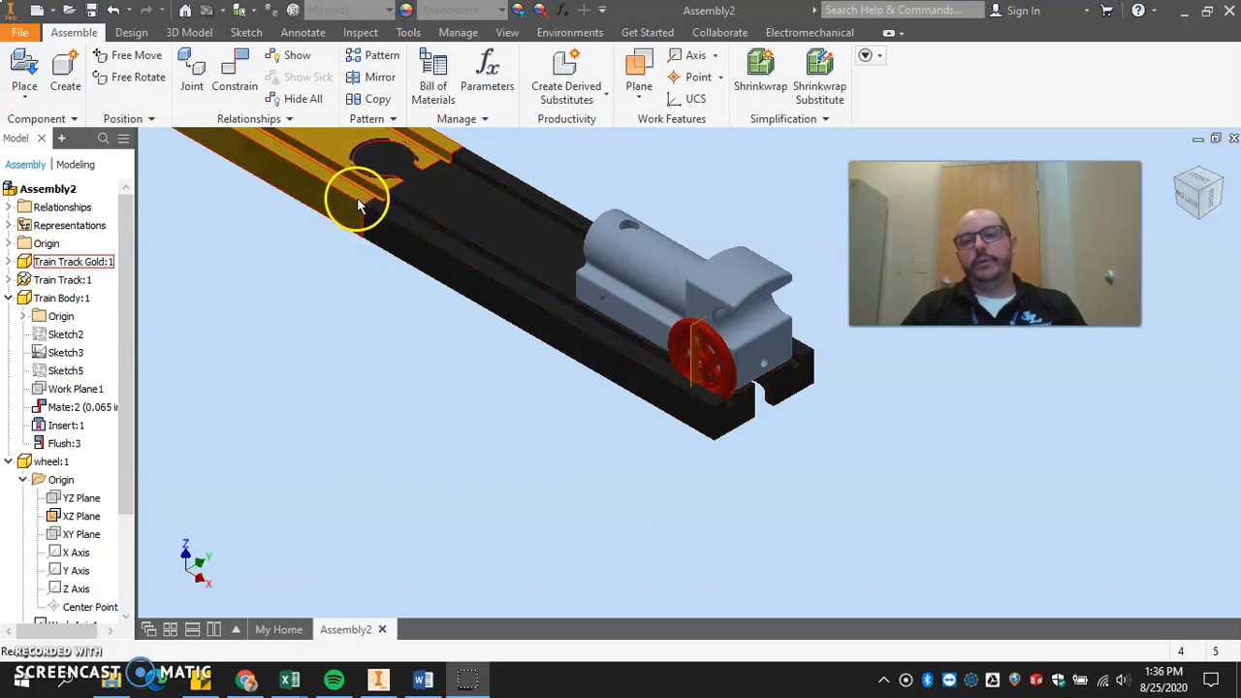
# Turn off the visibility of the wheel's XZ work plane.
pyautogui.click(727, 304)
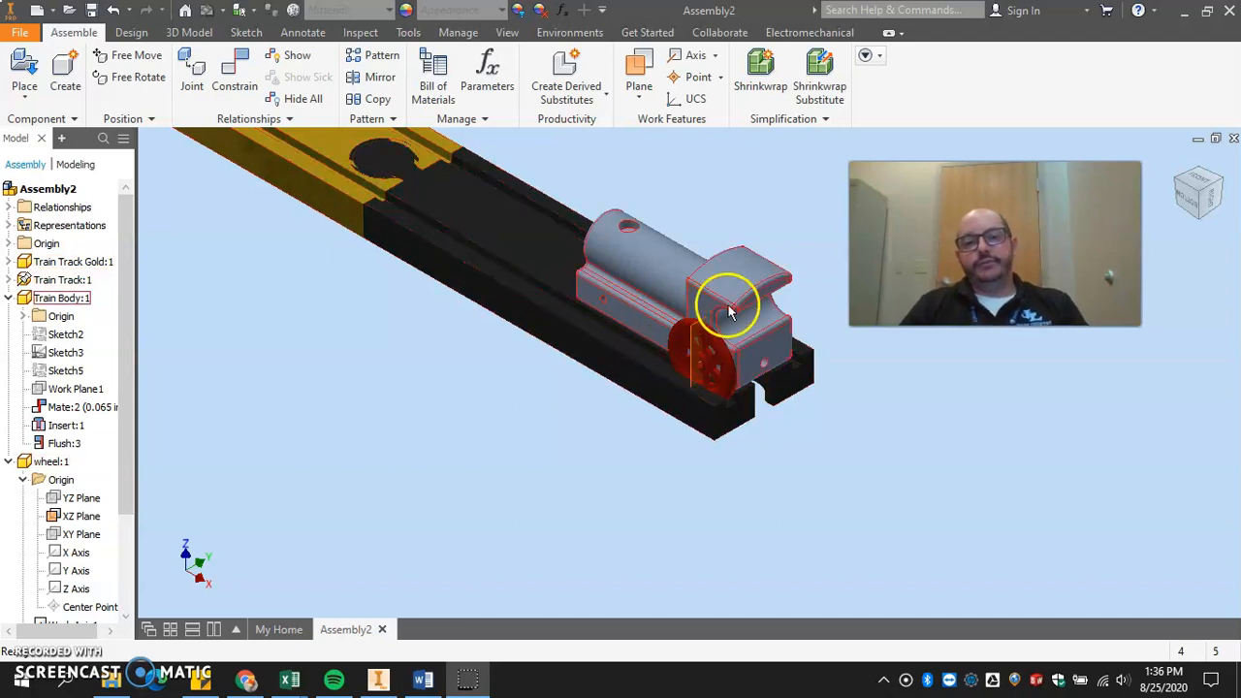
pyautogui.click(717, 351)
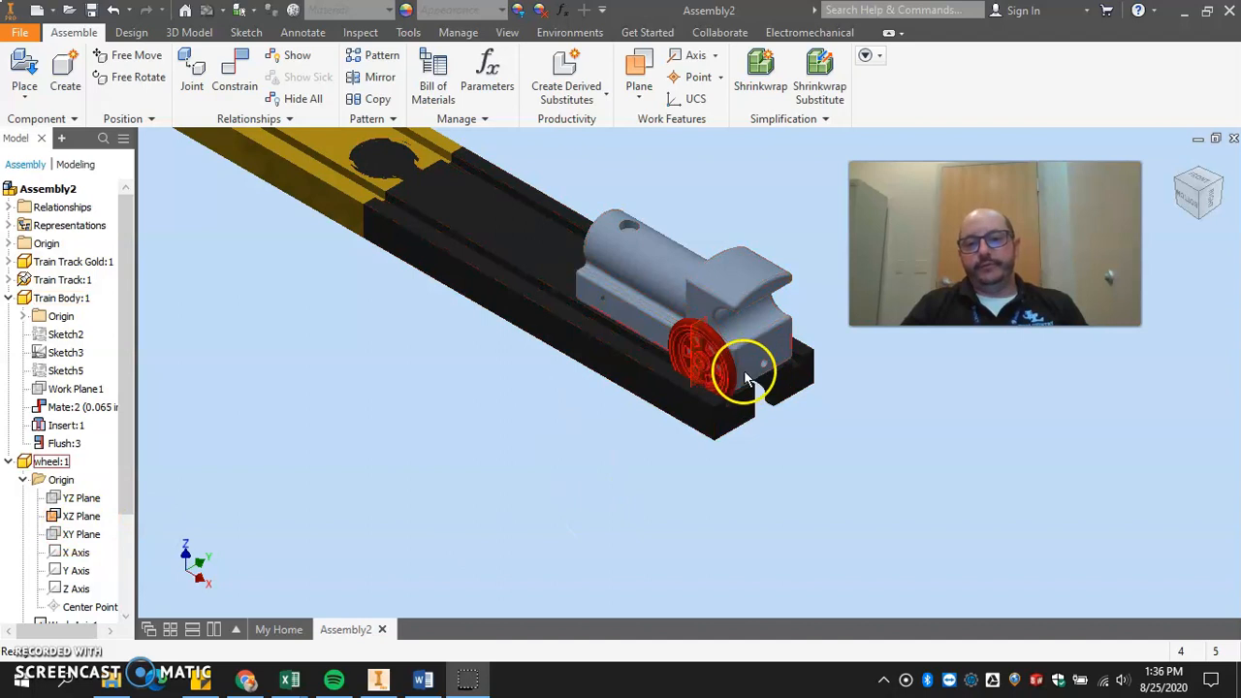
pyautogui.rightClick(63, 516)
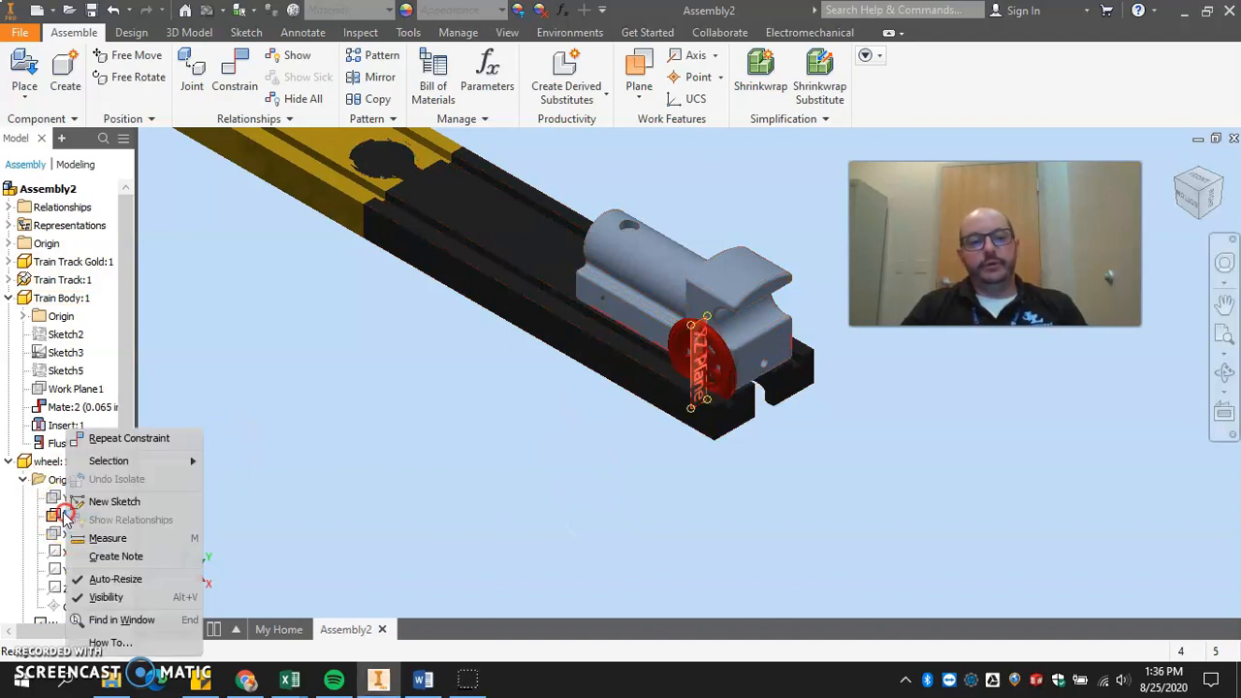
pyautogui.click(108, 597)
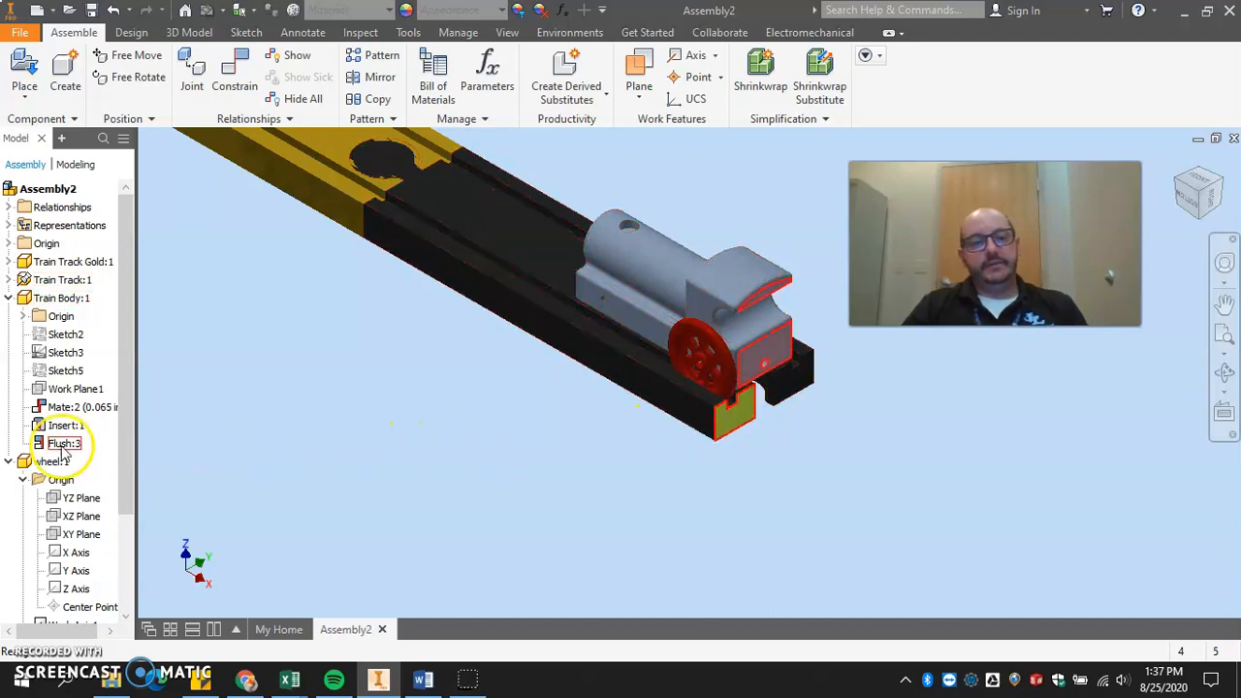
# Rename the wheel's angle constraint to "Drive".
pyautogui.click(10, 301)
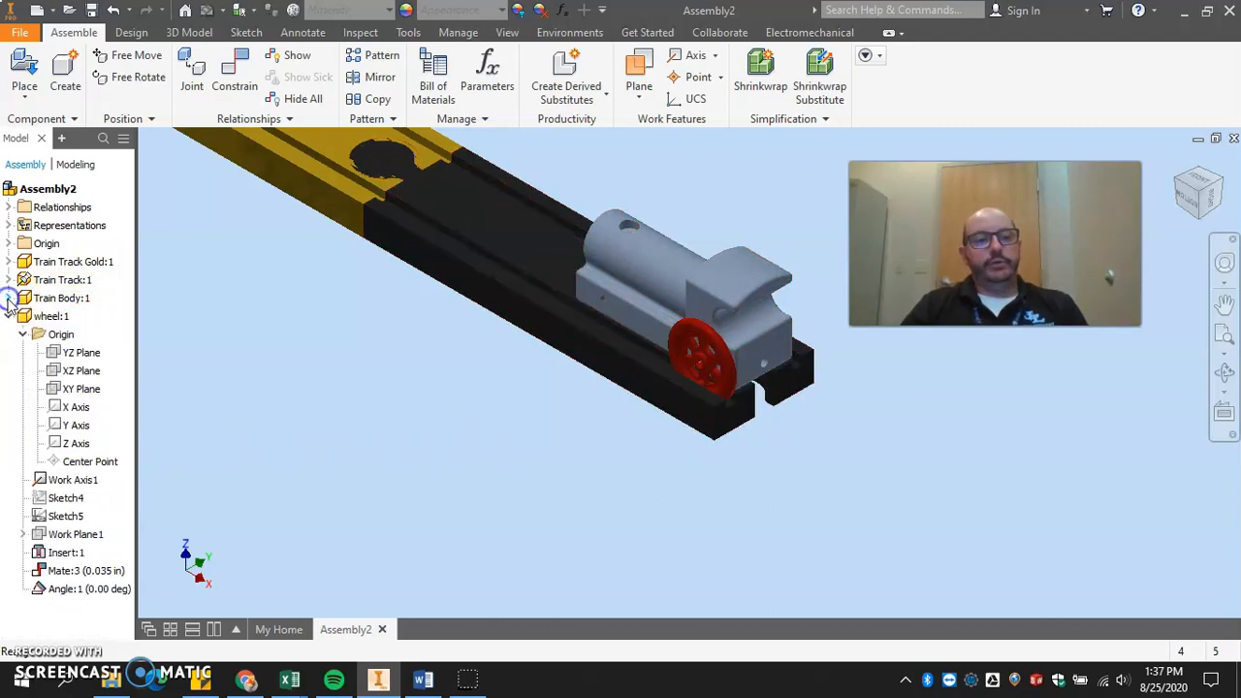
pyautogui.doubleClick(97, 589)
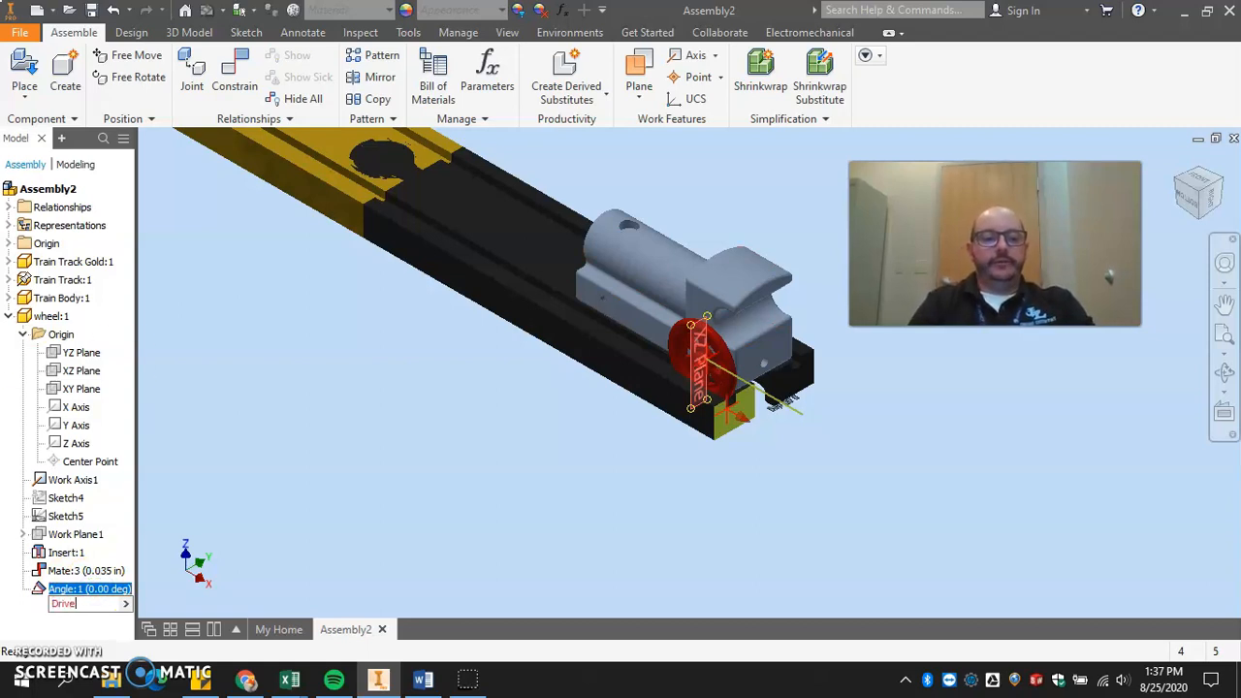
pyautogui.click(282, 505)
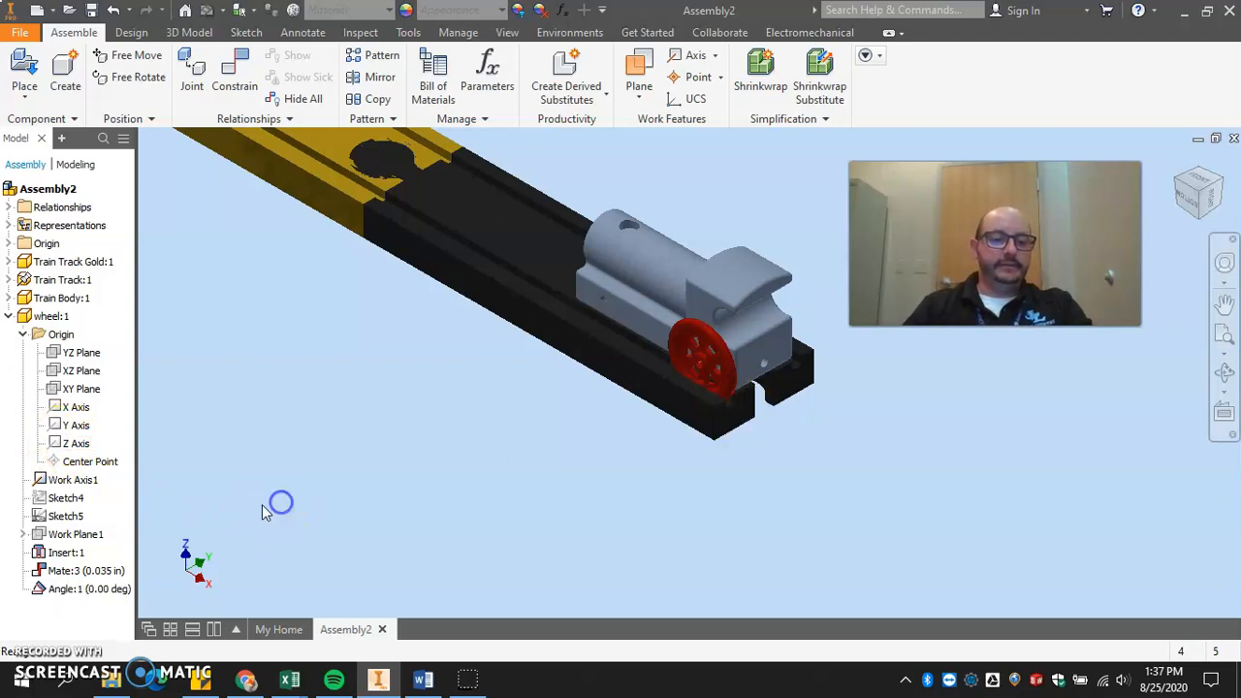
pyautogui.click(67, 590)
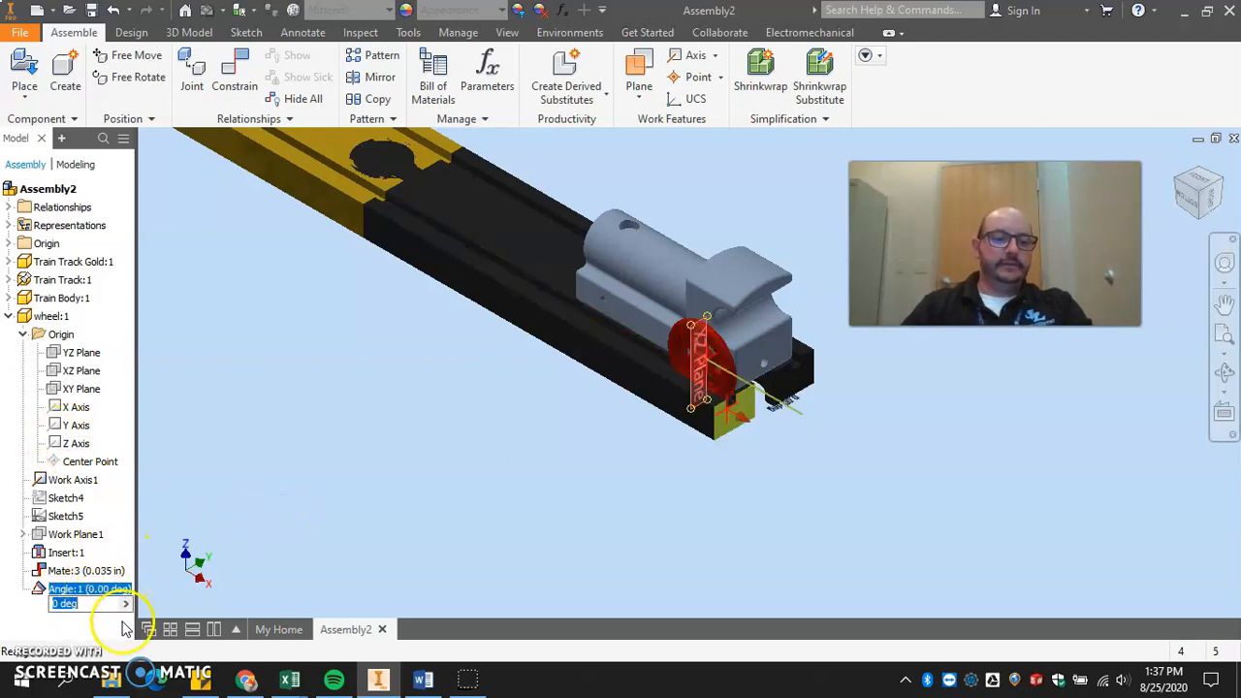
pyautogui.write('D')
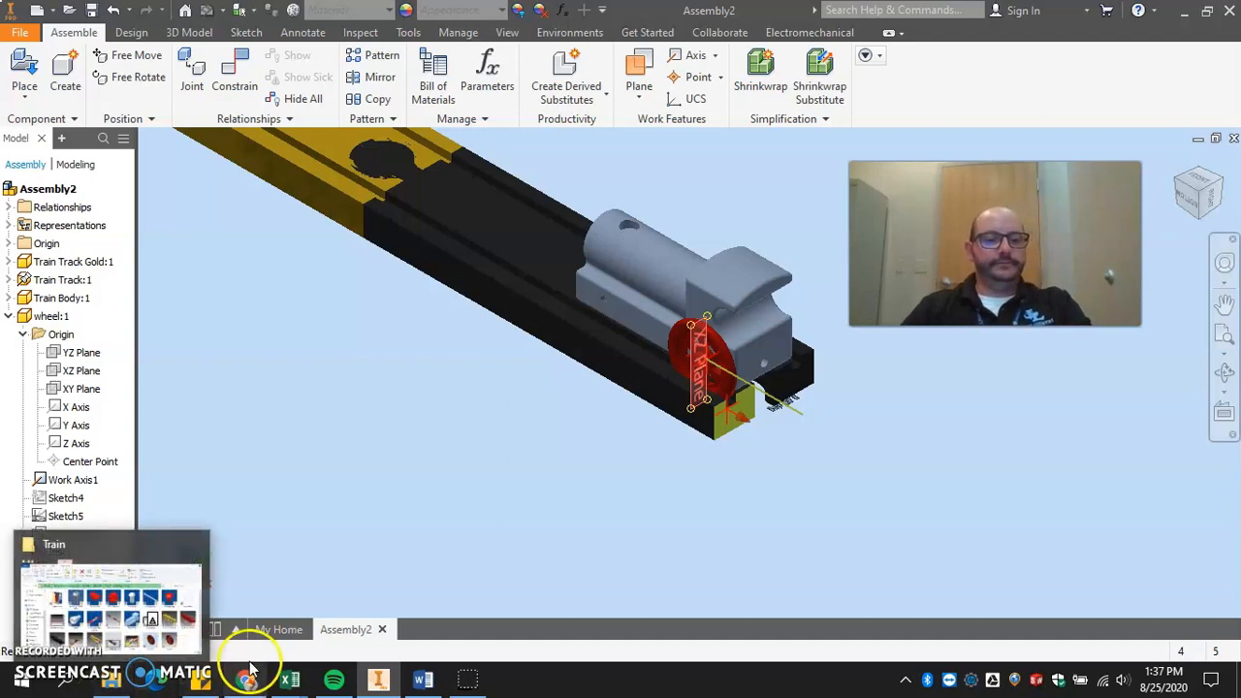
pyautogui.click(255, 416)
pyautogui.click(70, 590)
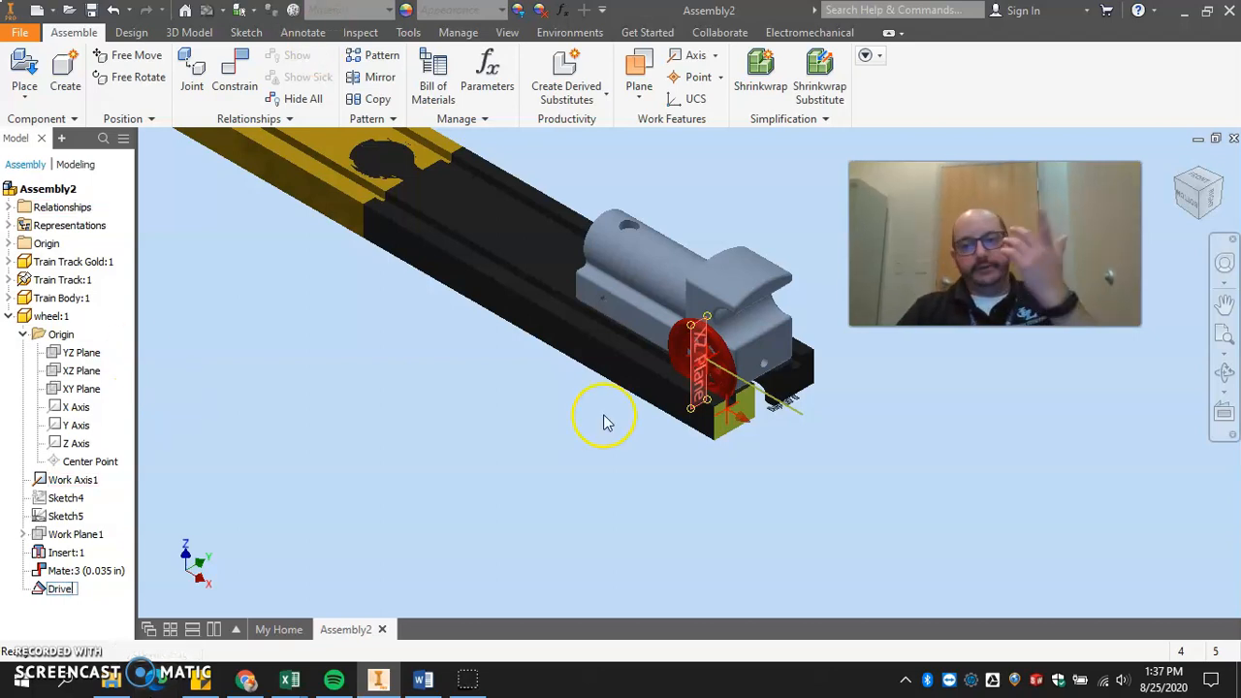
pyautogui.click(559, 429)
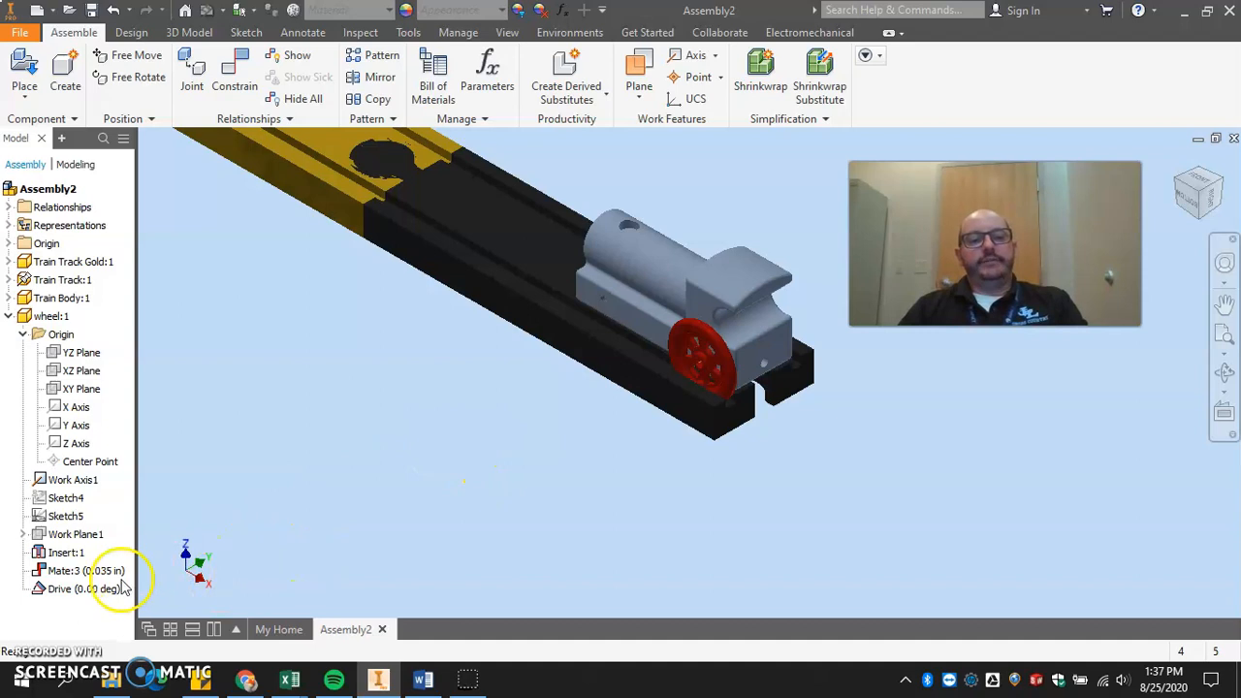
# Preview the Drive constraint's motion from 0 to 360 degrees and discard the resulting position.
pyautogui.rightClick(123, 587)
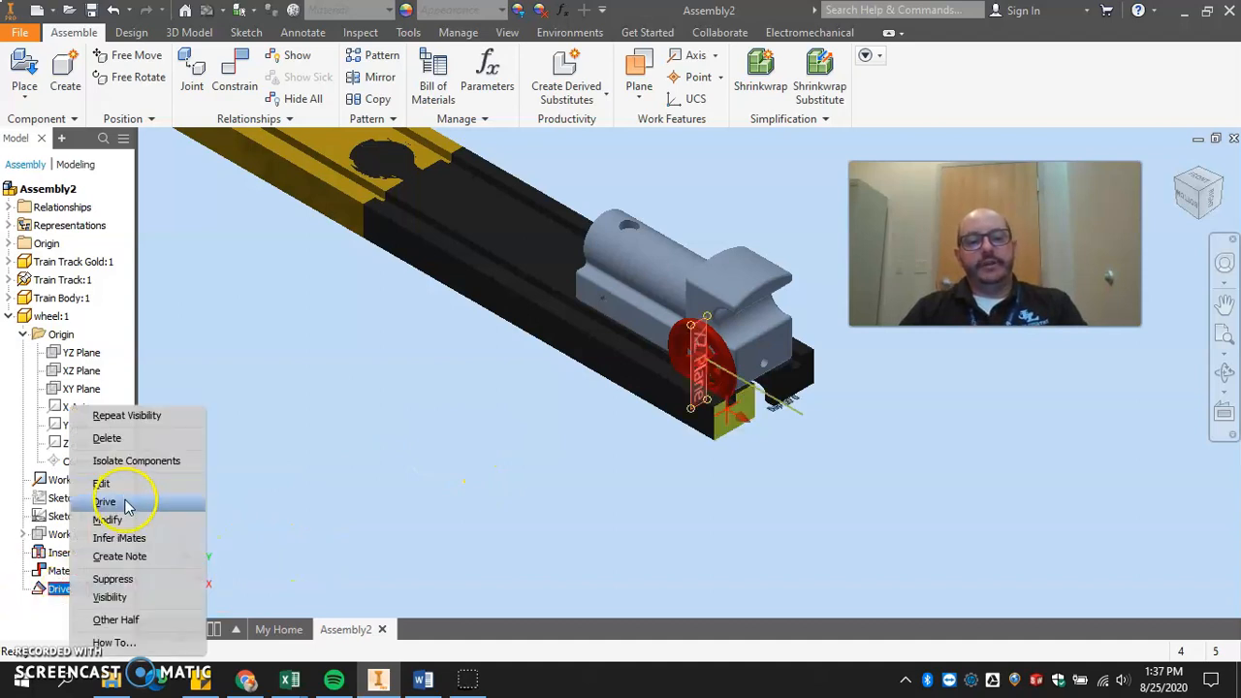
pyautogui.click(106, 502)
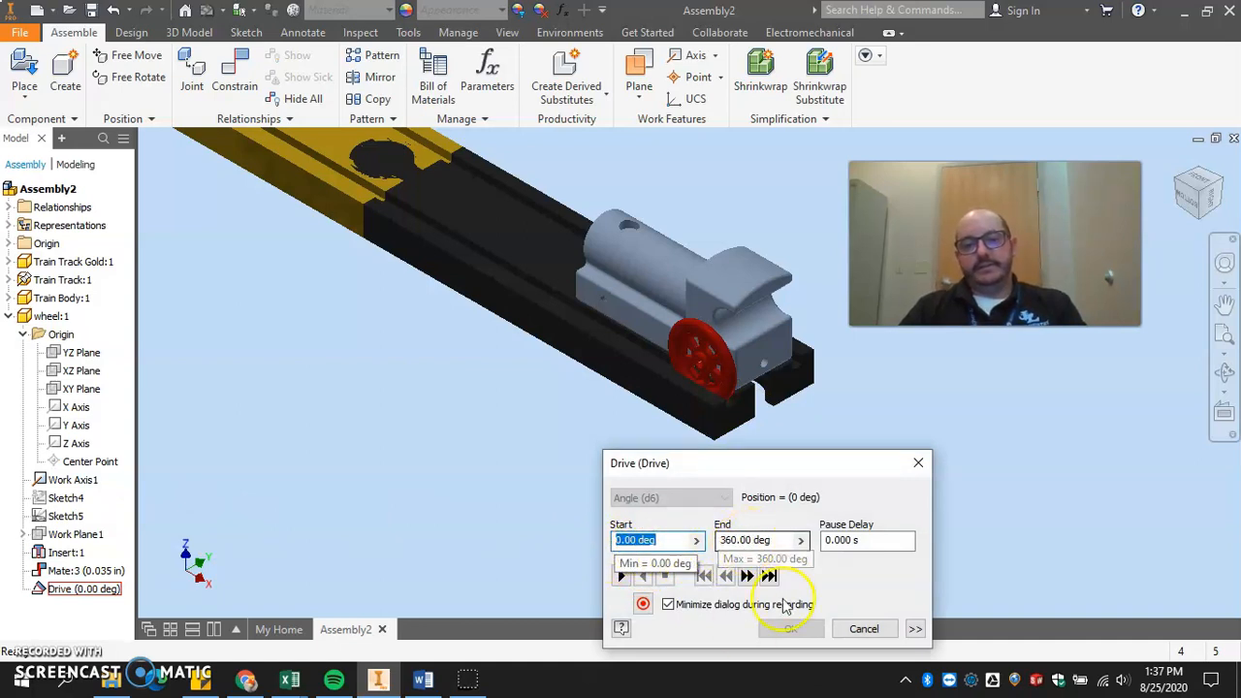
pyautogui.click(621, 577)
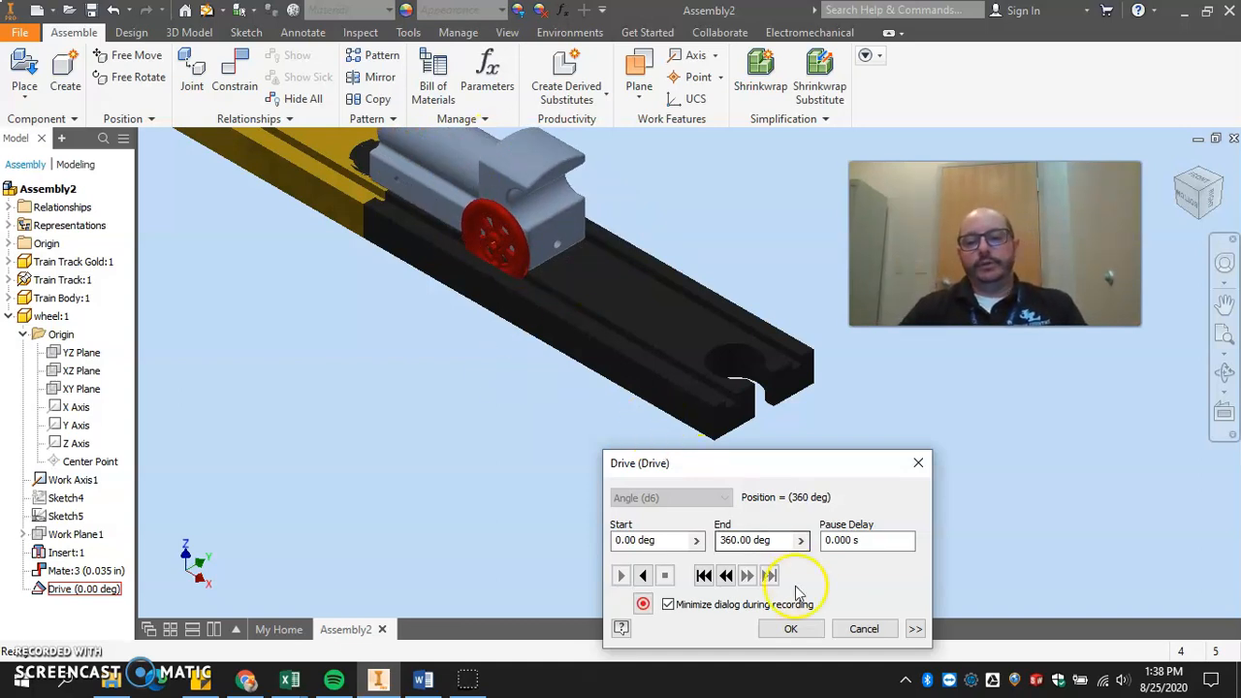
pyautogui.click(862, 629)
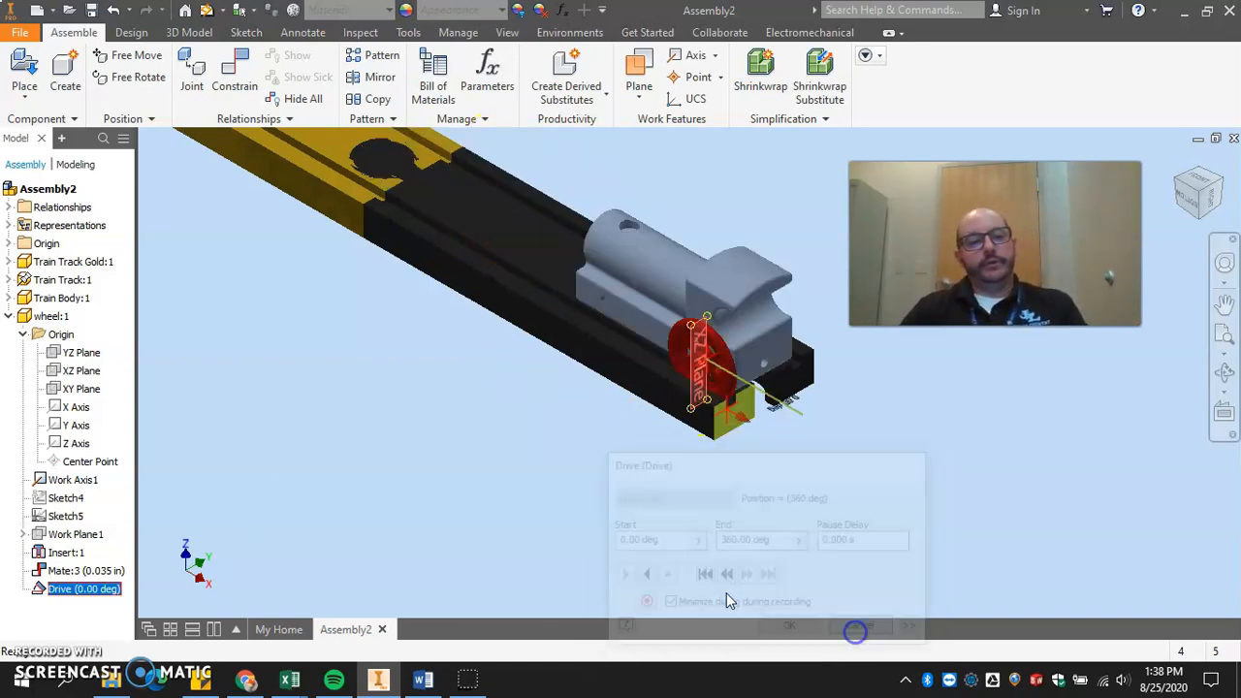
# Edit the train body's flush constraint, negating the d6 term in its offset expression to -d6 * 2.25 in * 3.14 ul.
pyautogui.click(9, 316)
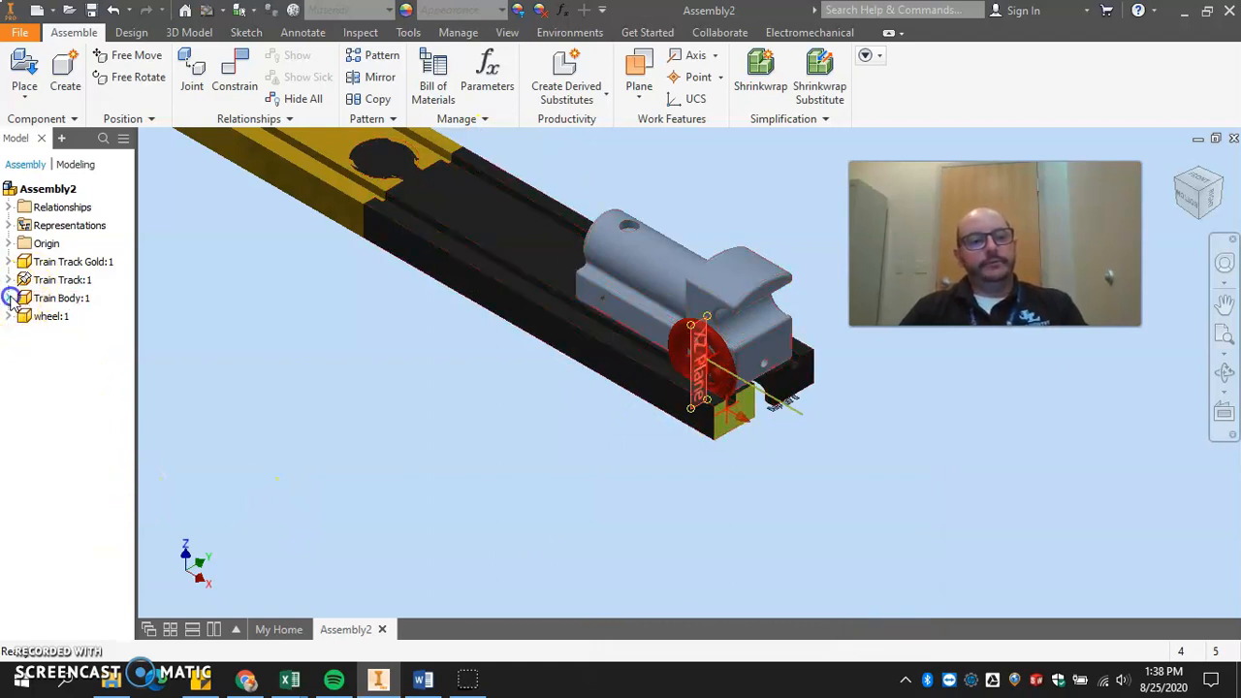
pyautogui.click(9, 298)
pyautogui.rightClick(47, 443)
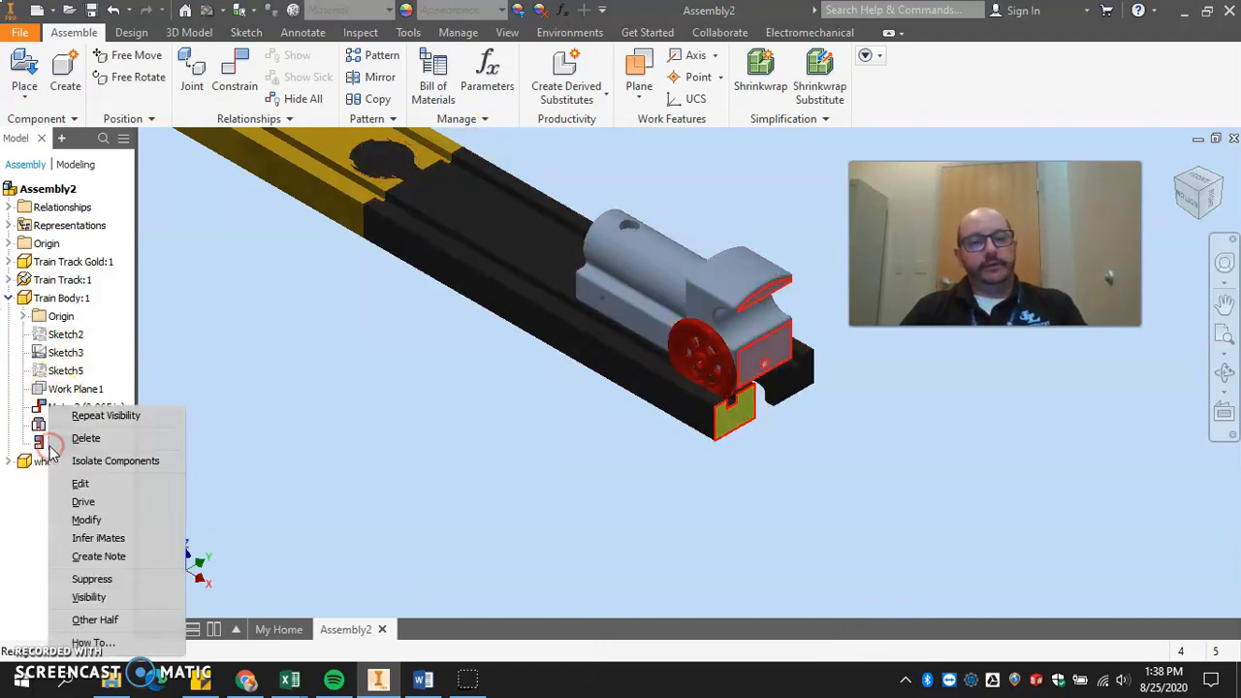
pyautogui.click(92, 482)
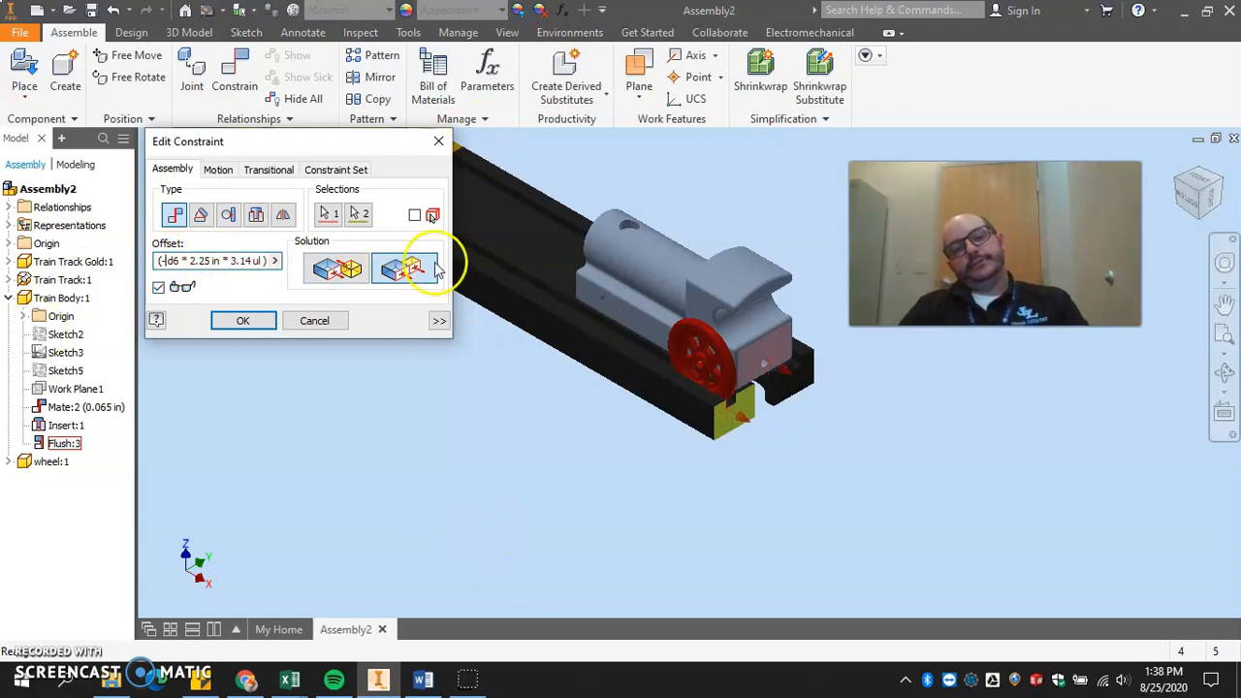
pyautogui.click(243, 321)
# Play the Drive constraint from 0 to 360 degrees to check the train's direction of travel.
pyautogui.click(9, 462)
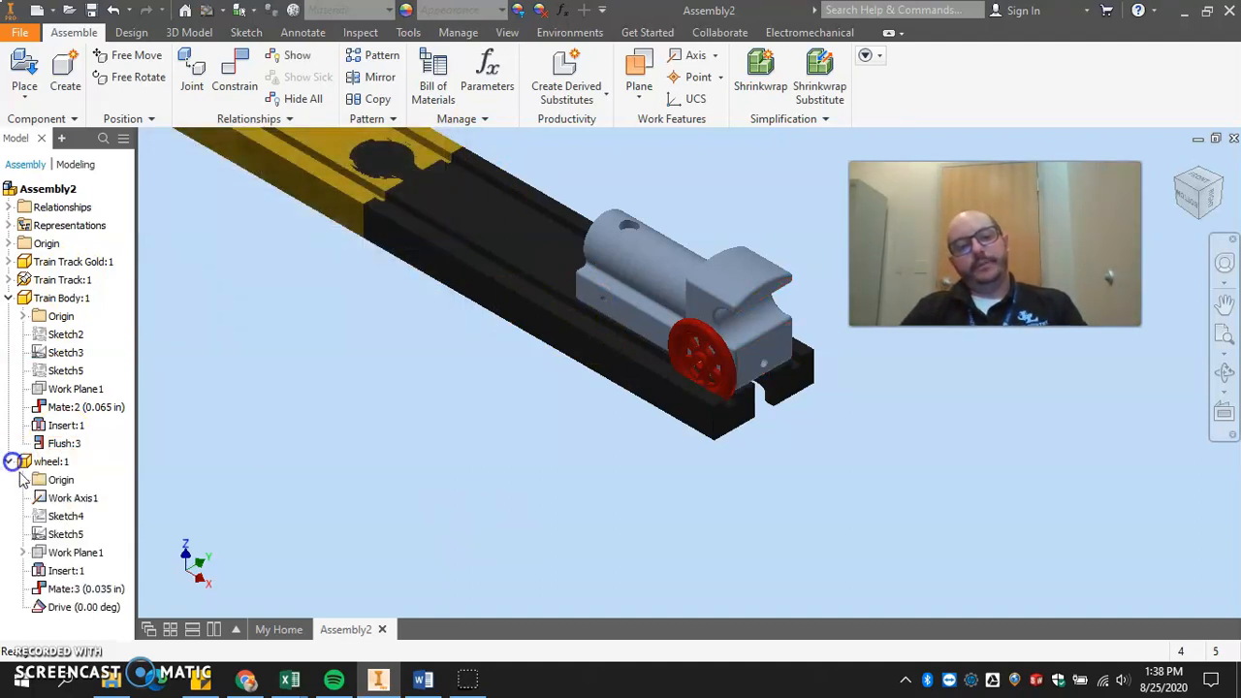
pyautogui.rightClick(62, 608)
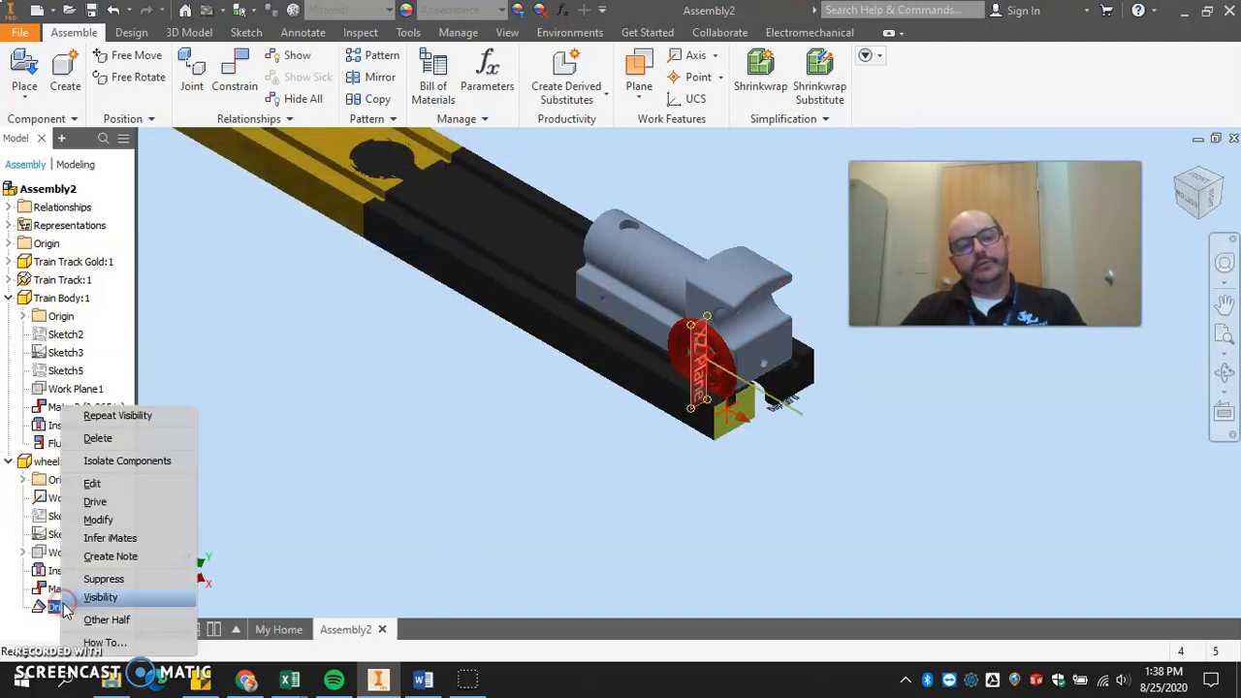
pyautogui.click(87, 502)
pyautogui.click(621, 575)
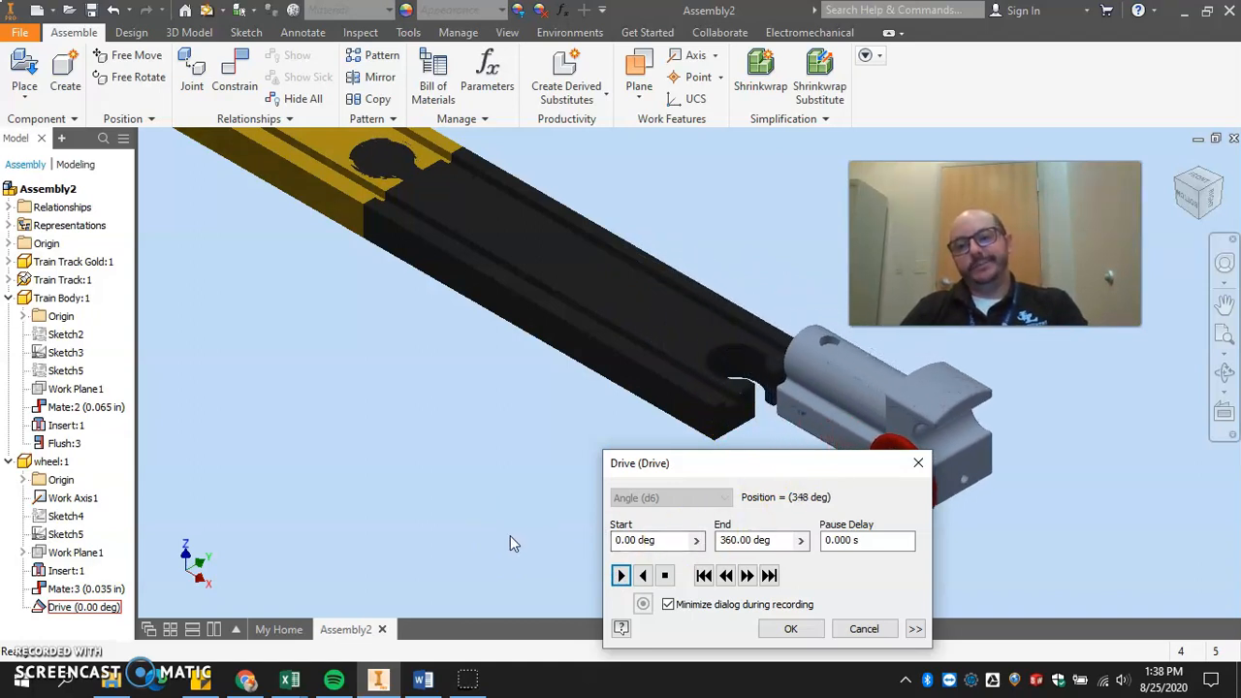
pyautogui.click(722, 569)
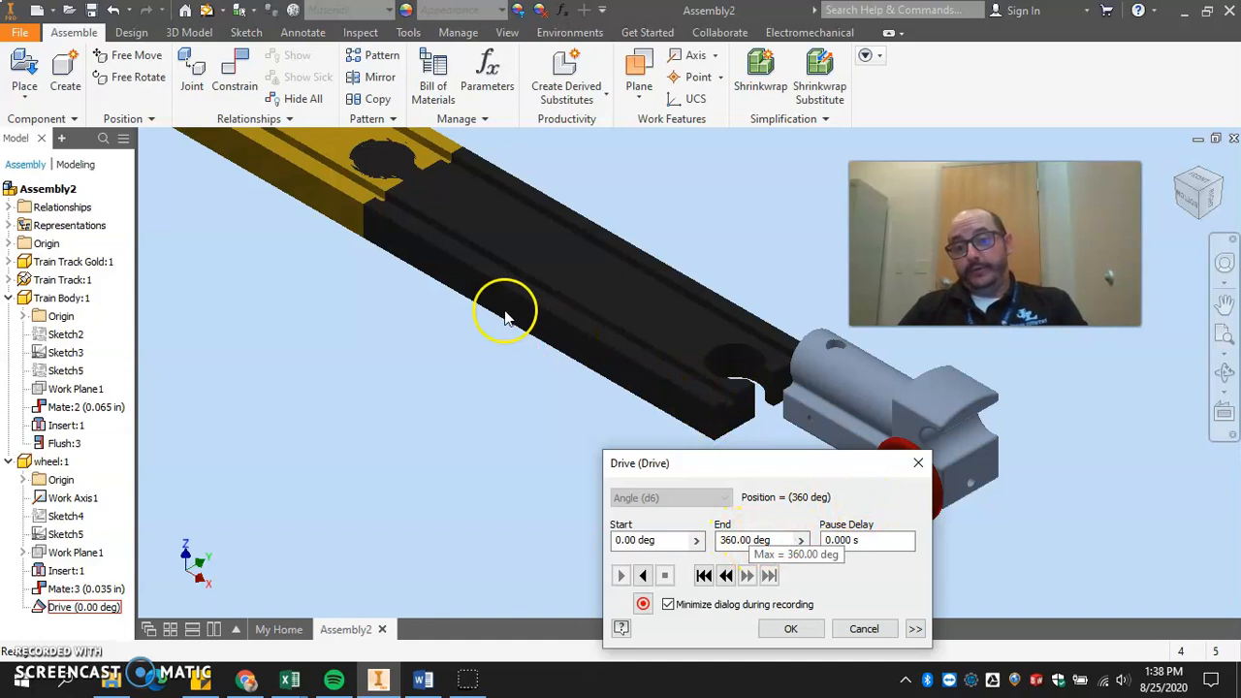
# Set the drive's end angle to -360 degrees, play the motion along the track, and accept the end position.
pyautogui.click(722, 540)
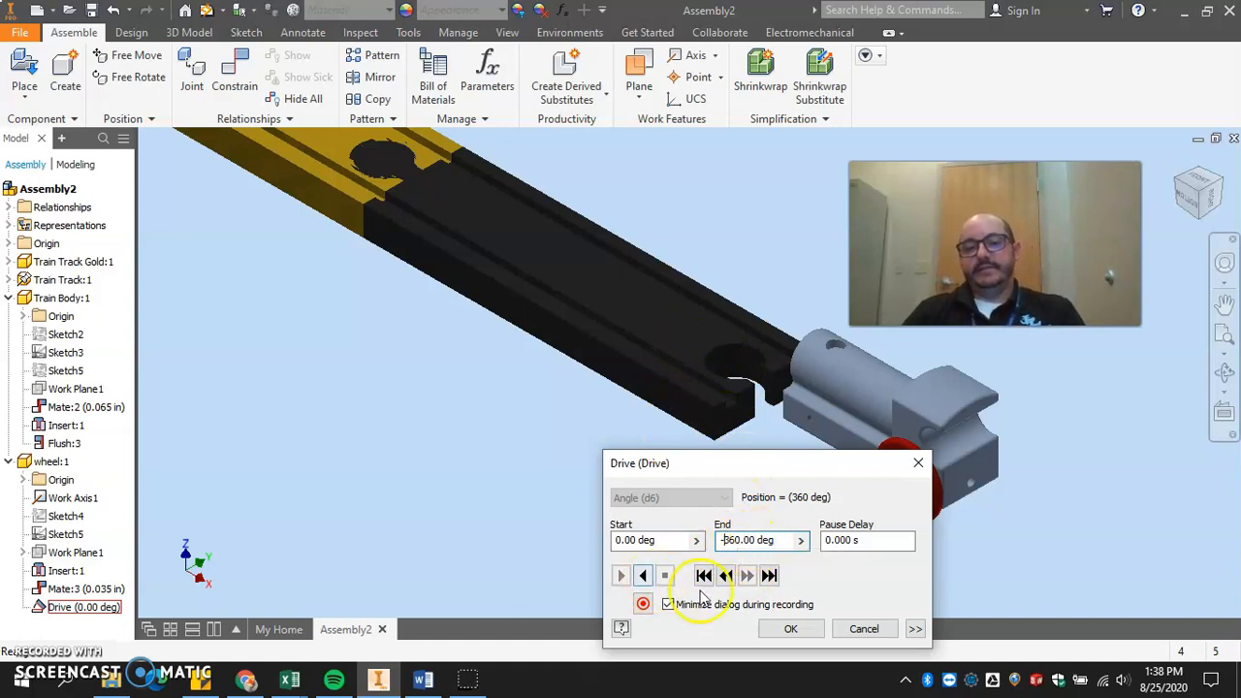
pyautogui.click(702, 577)
pyautogui.click(639, 576)
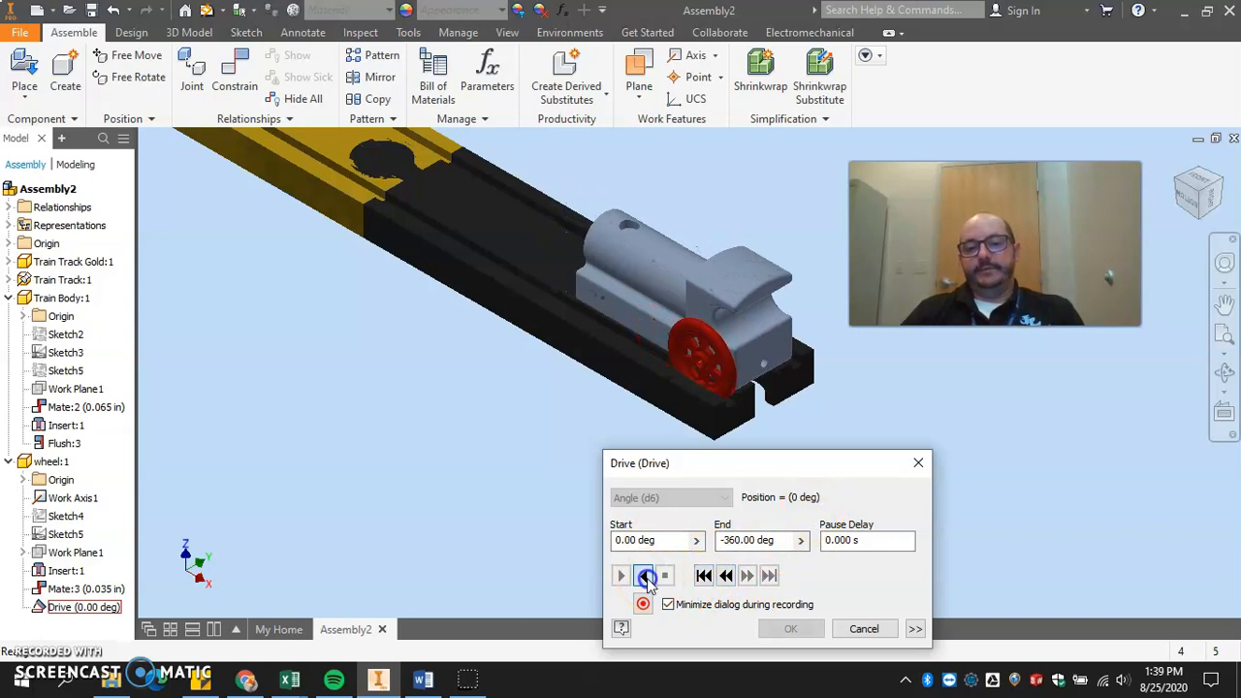
pyautogui.click(643, 576)
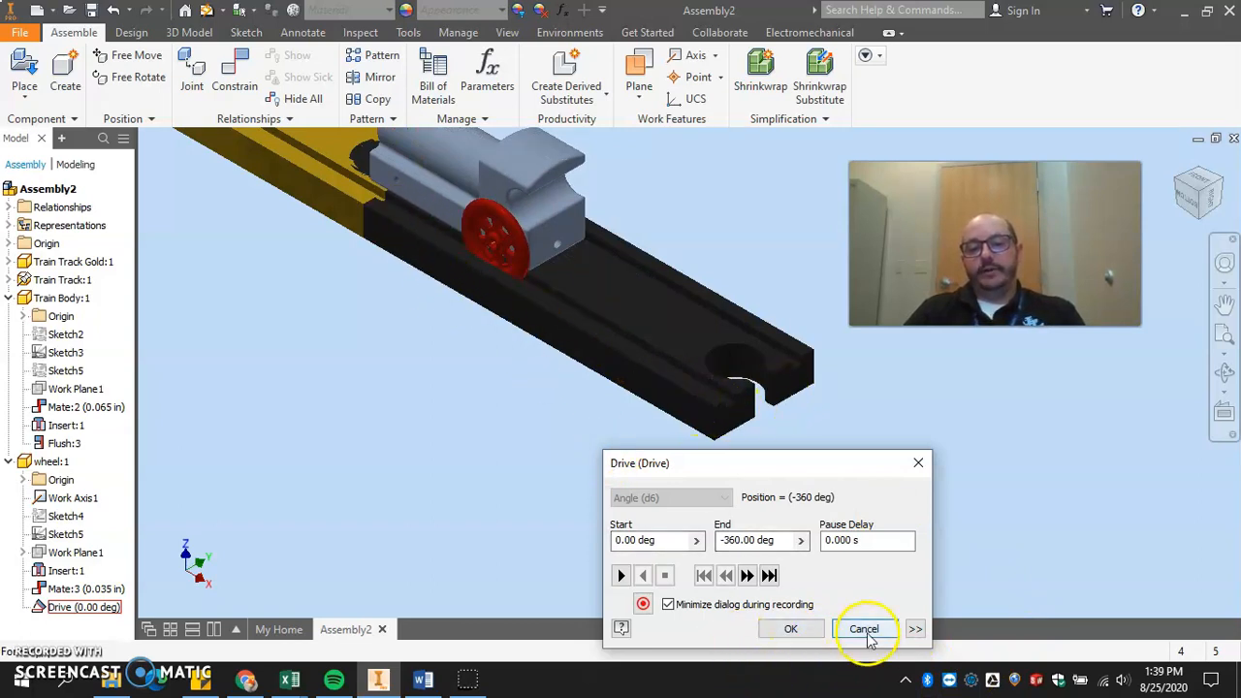
pyautogui.click(788, 629)
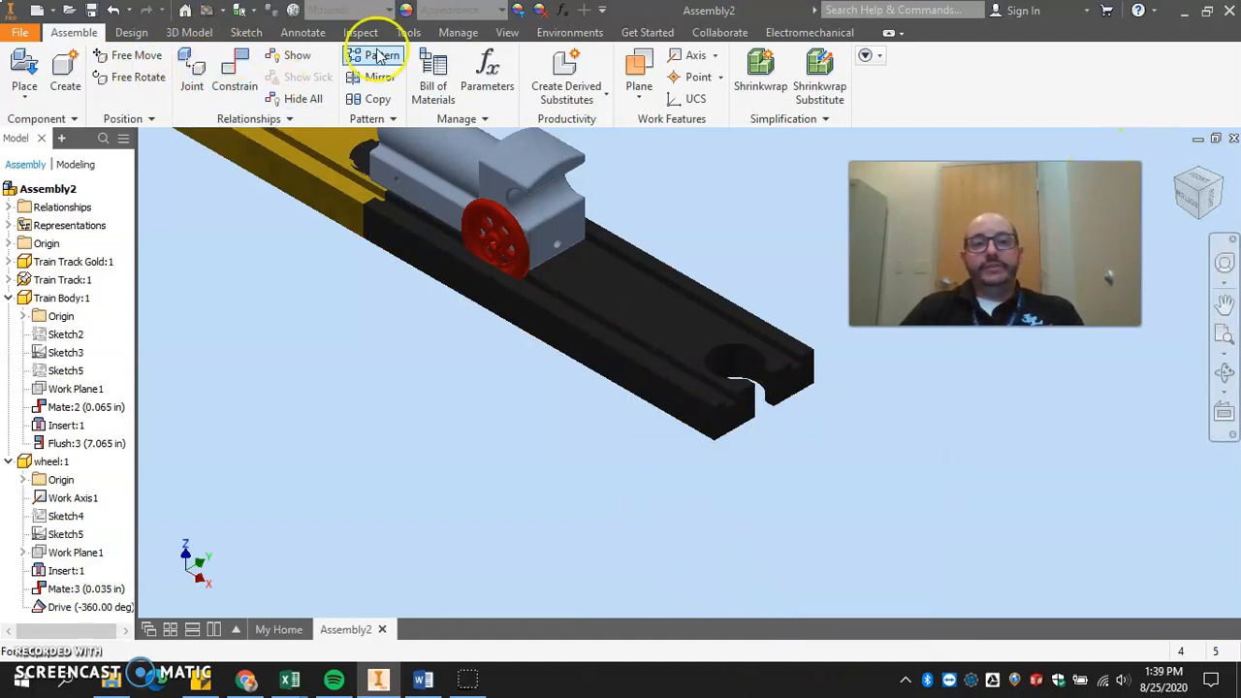
# Enter the Inventor Studio environment and start a constraint animation so that an animation timeline is available.
pyautogui.click(551, 35)
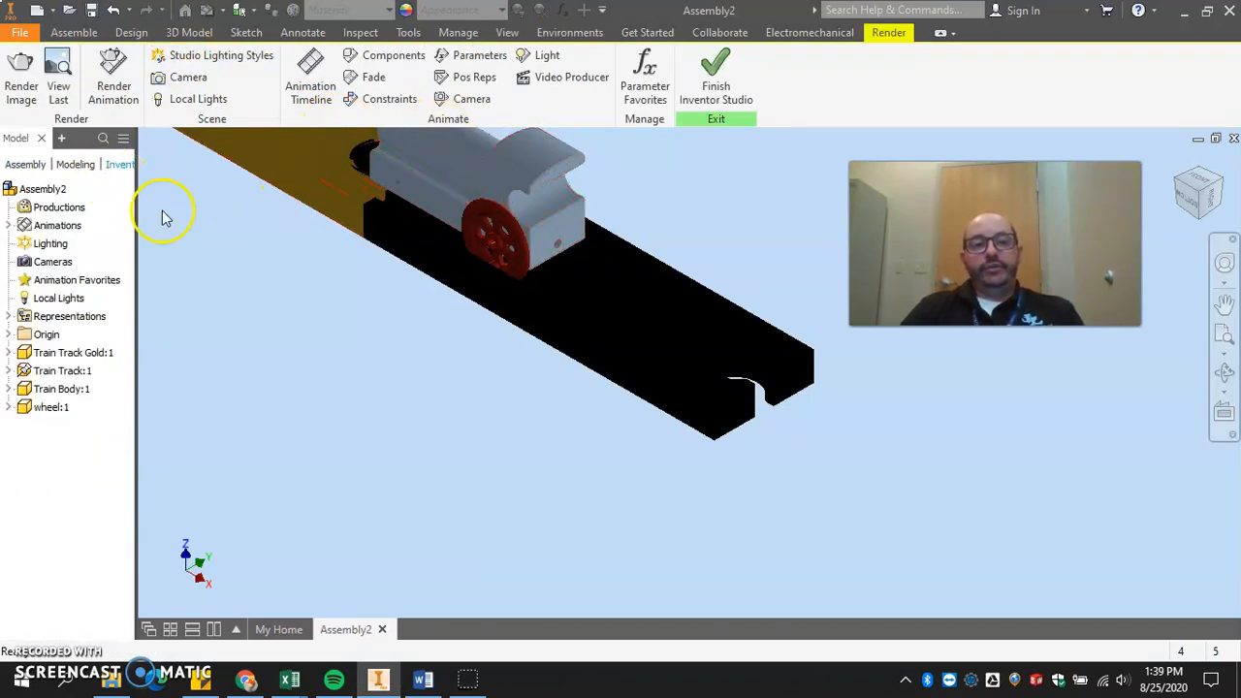
pyautogui.click(375, 99)
pyautogui.click(547, 379)
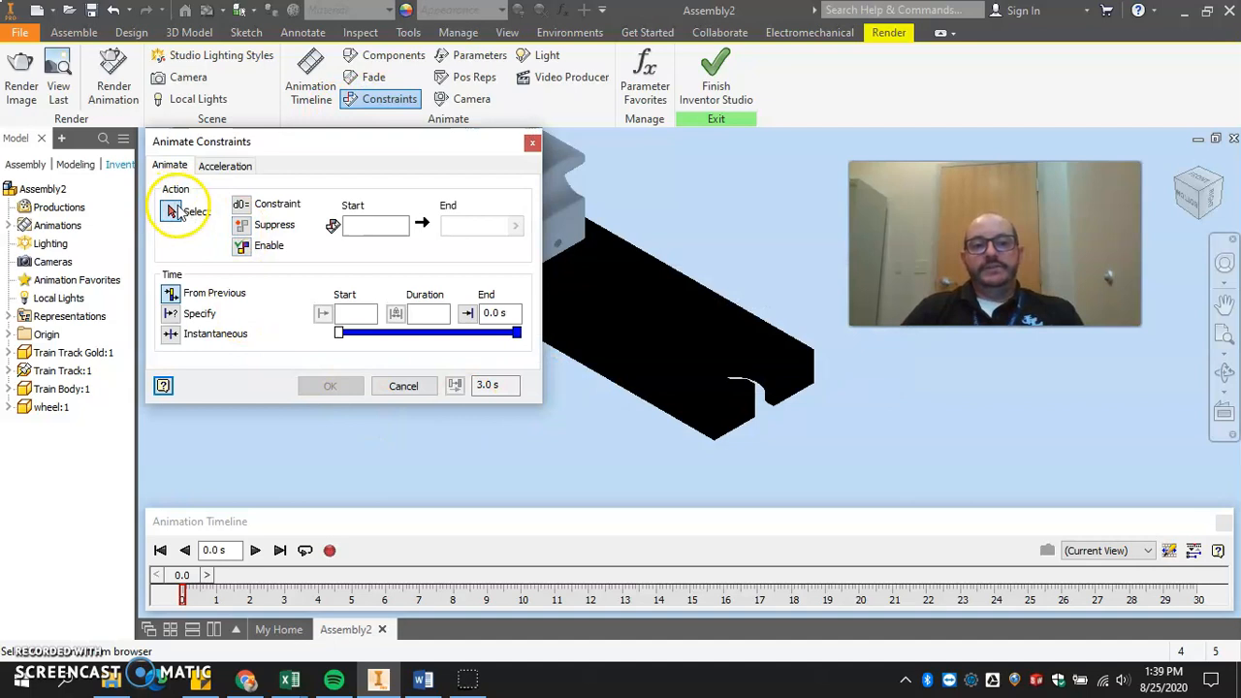
pyautogui.moveTo(303, 141); pyautogui.dragTo(378, 263)
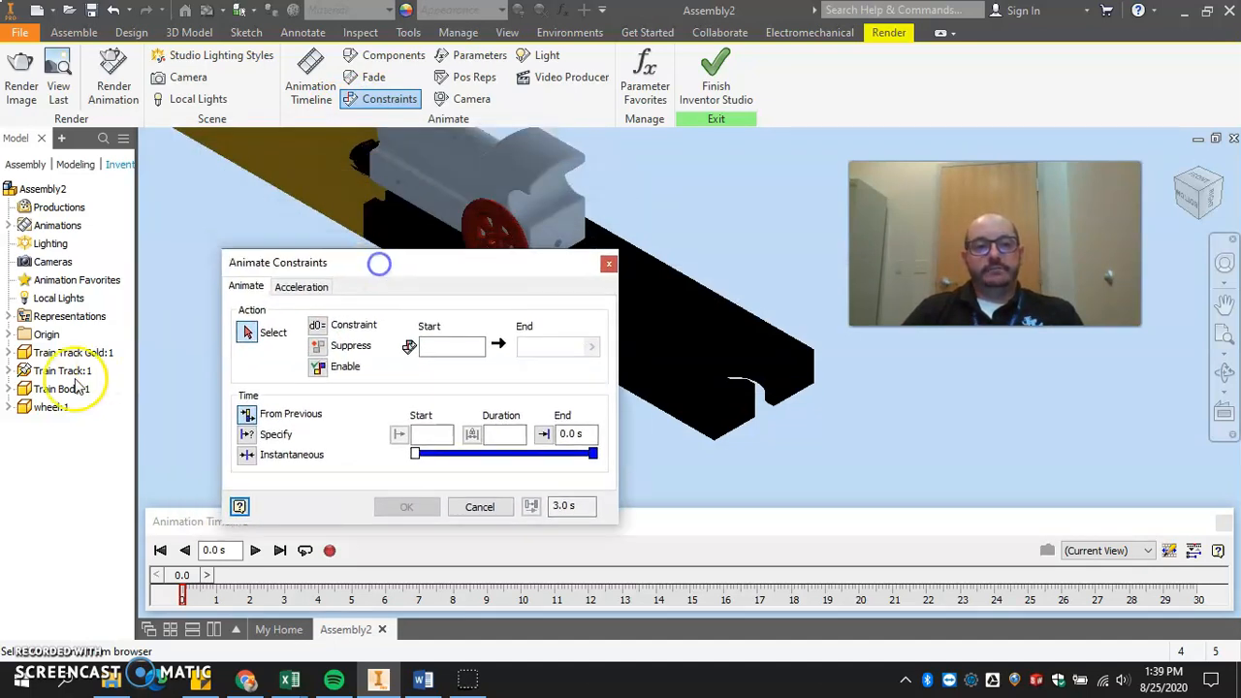
pyautogui.click(9, 407)
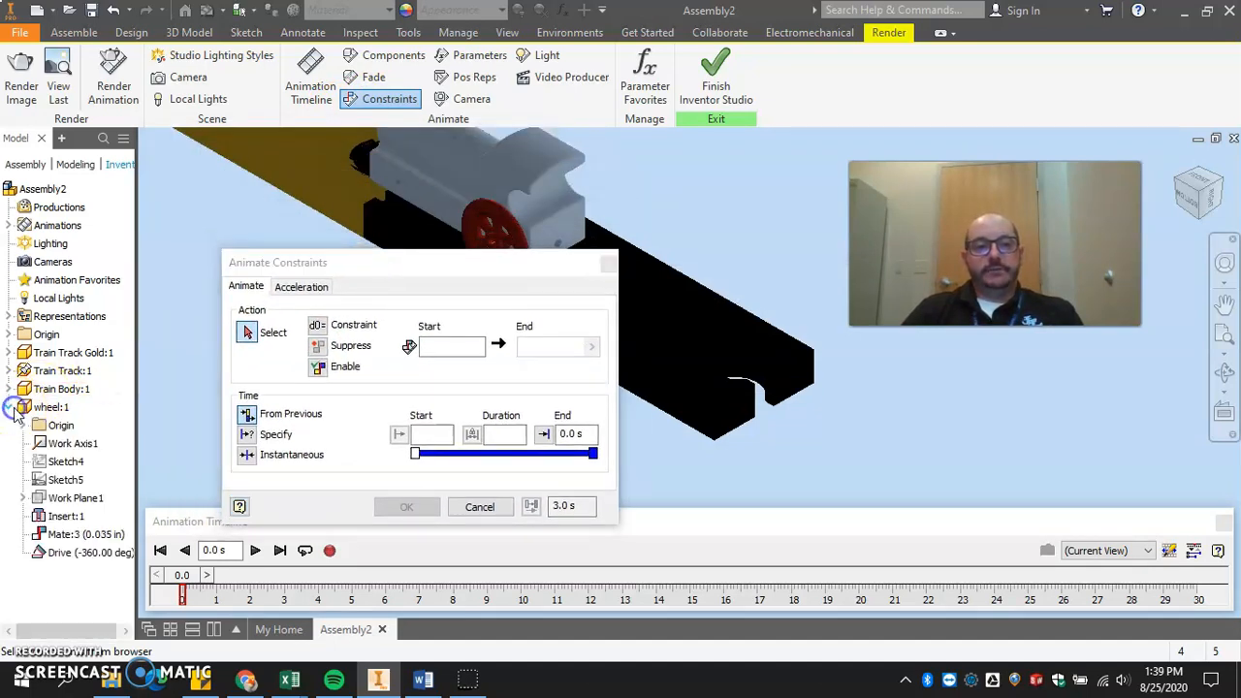
pyautogui.click(64, 553)
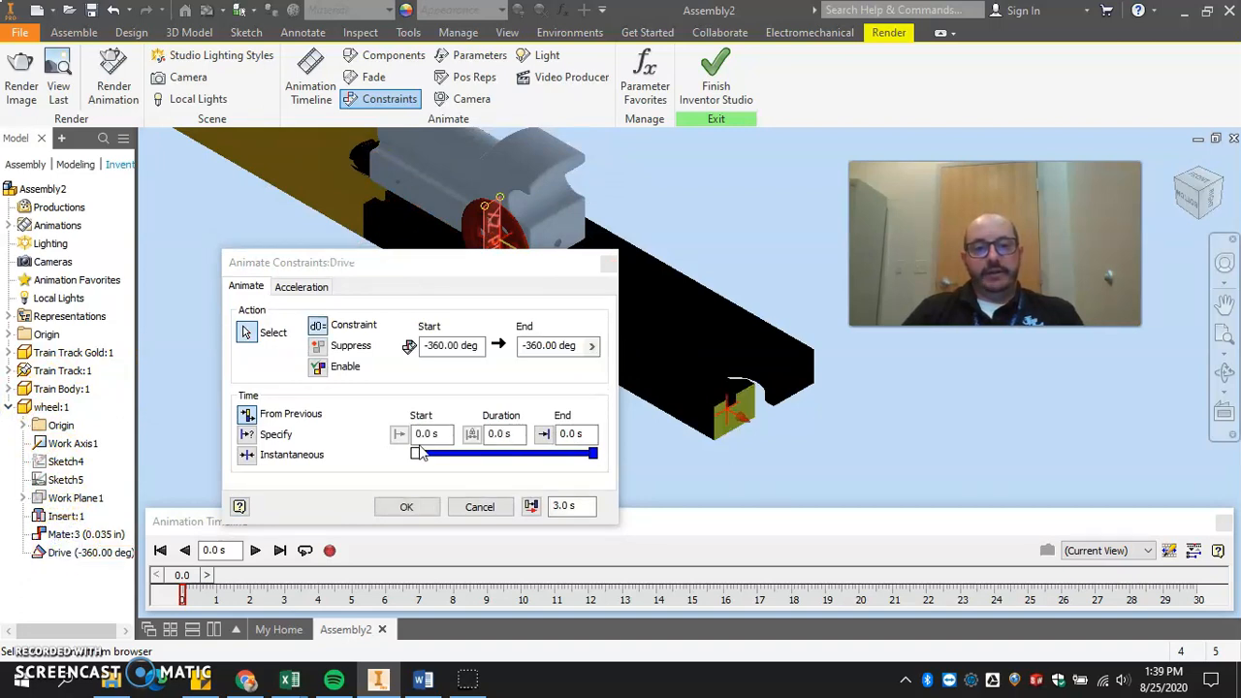
pyautogui.click(453, 345)
pyautogui.moveTo(479, 345); pyautogui.dragTo(378, 344)
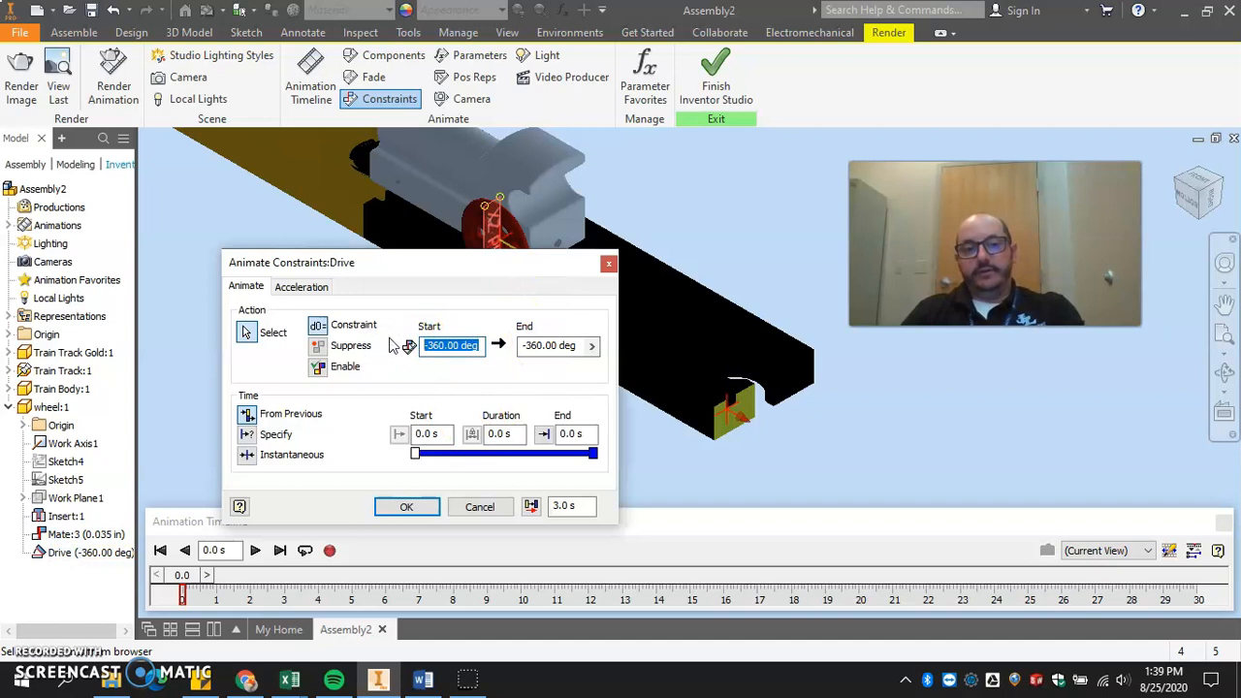
pyautogui.click(320, 368)
pyautogui.click(320, 326)
pyautogui.click(456, 345)
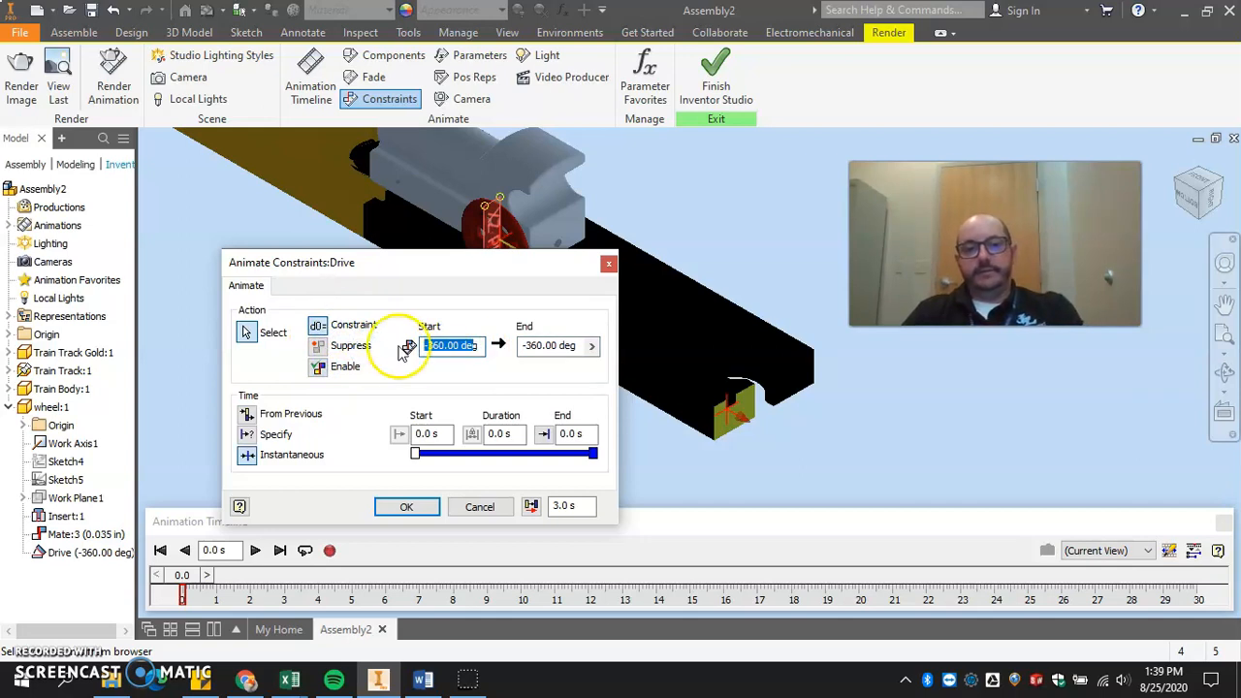
pyautogui.click(475, 508)
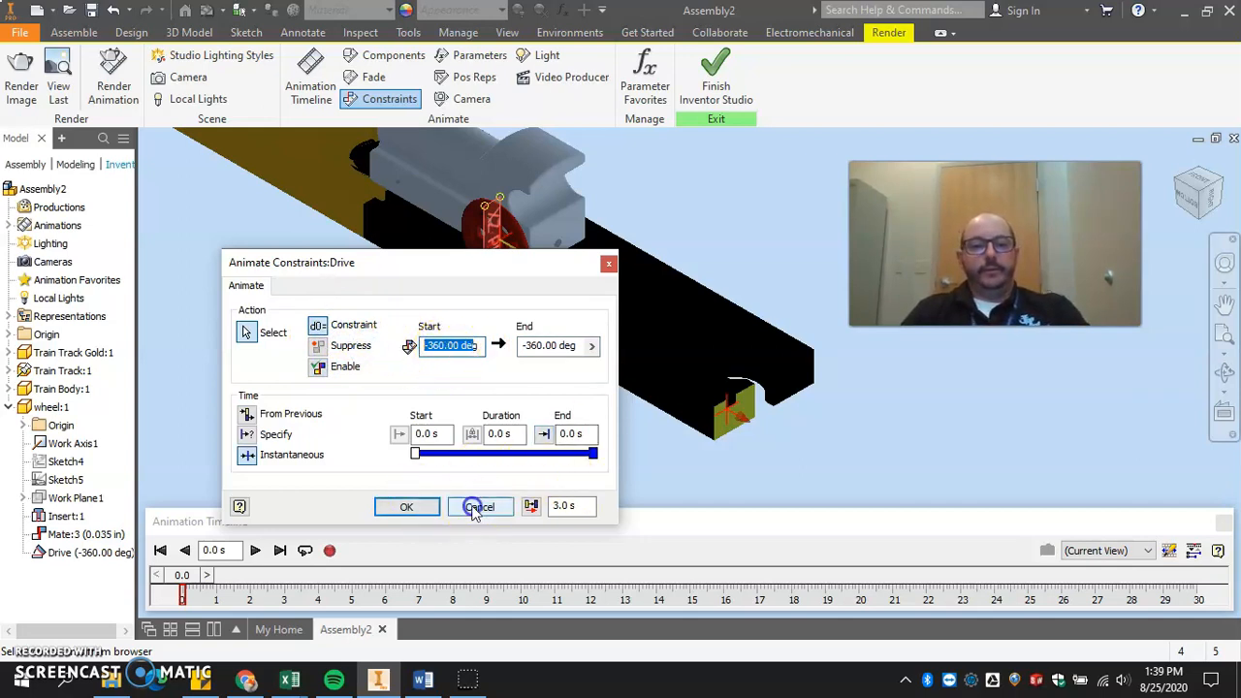
pyautogui.click(159, 549)
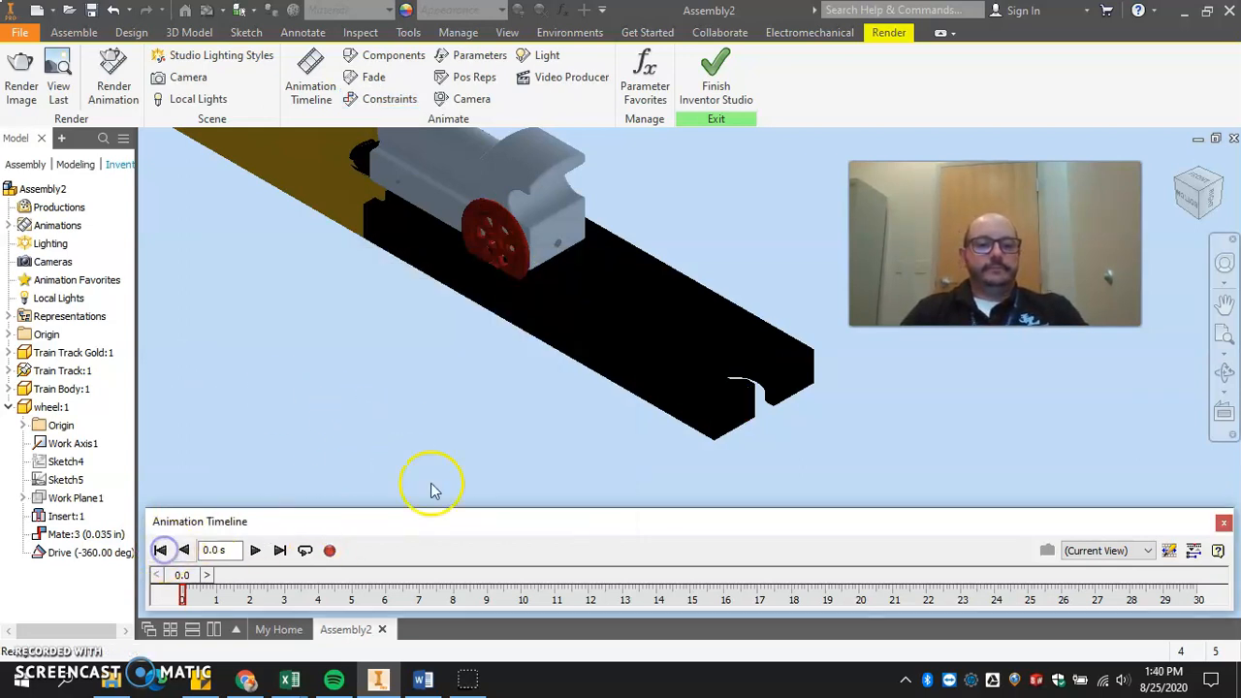
# Close the animation timeline, finish Inventor Studio, and reset the wheel's Drive constraint to 0 degrees in the assembly.
pyautogui.click(1223, 522)
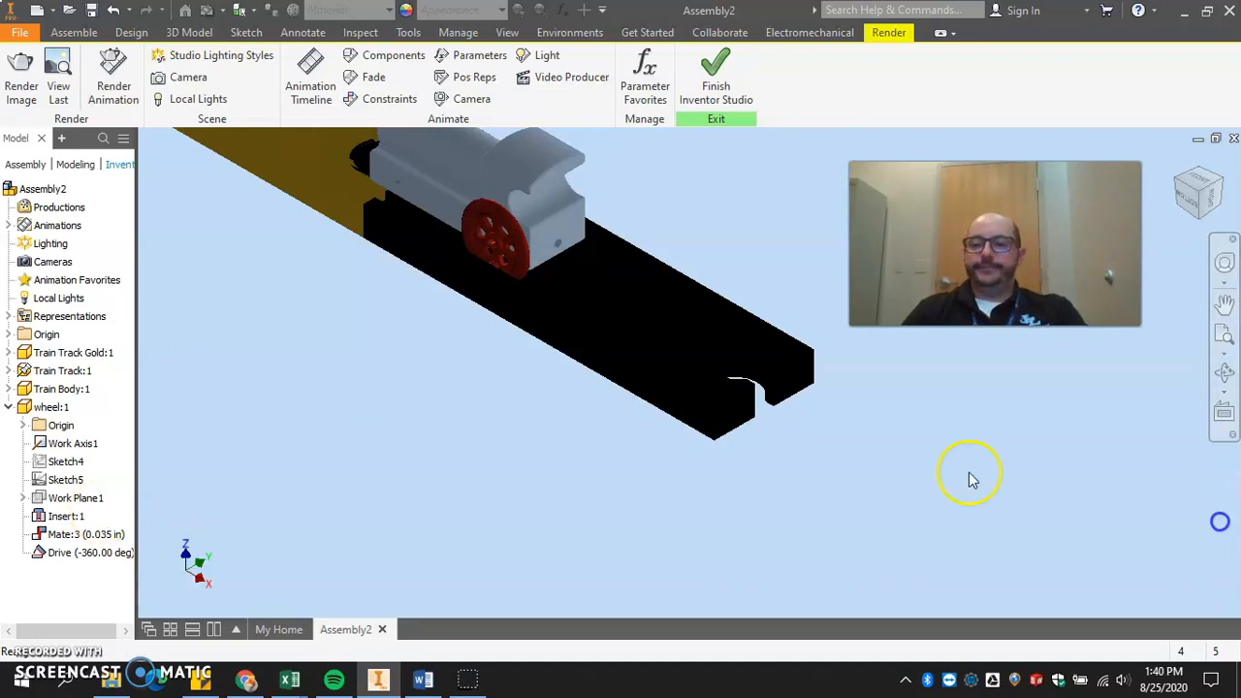
pyautogui.click(747, 77)
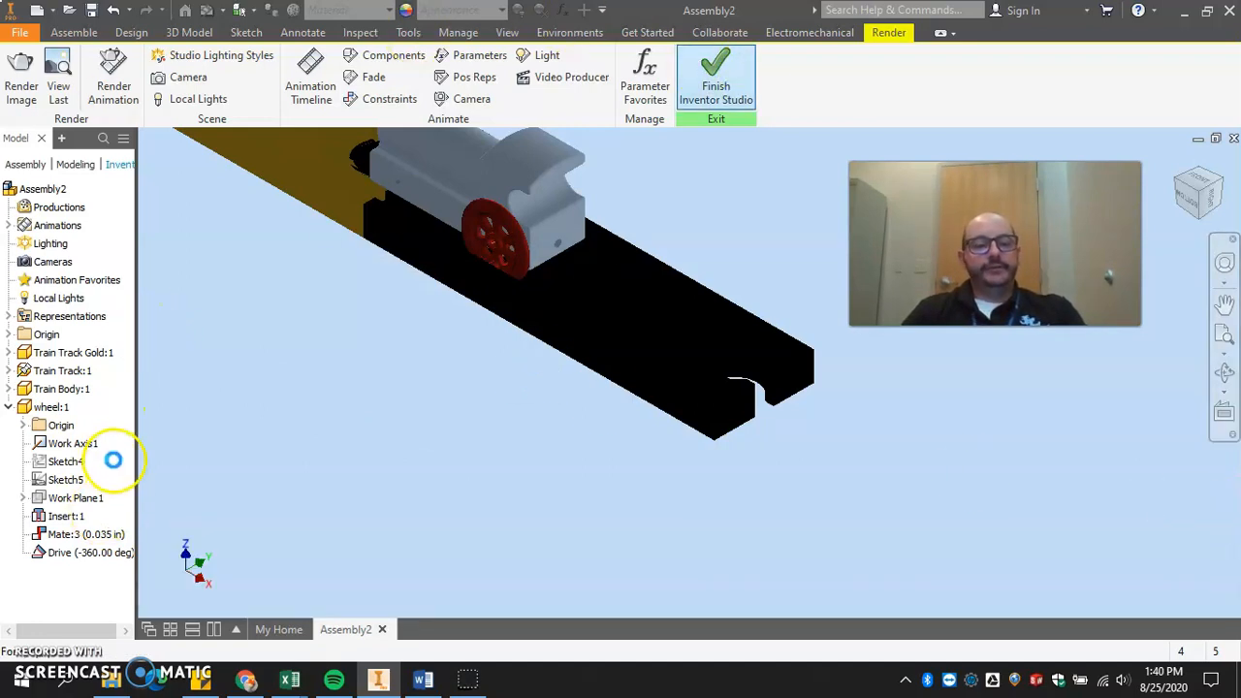
pyautogui.rightClick(58, 607)
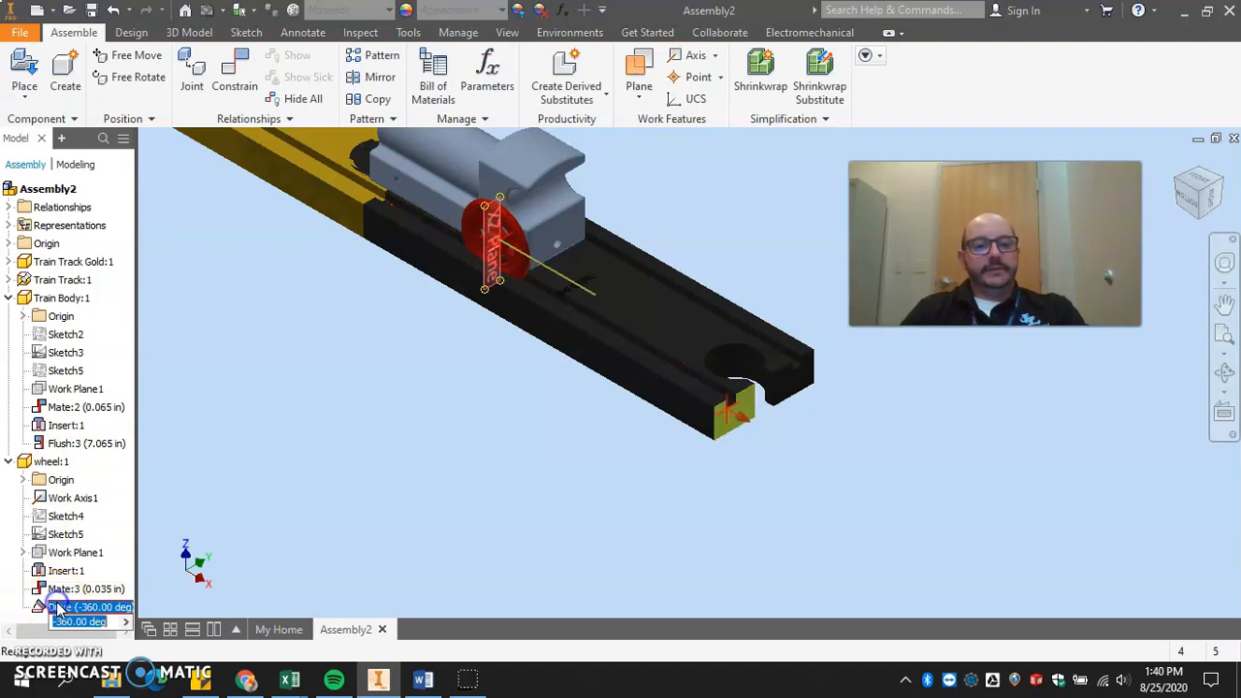
pyautogui.click(135, 460)
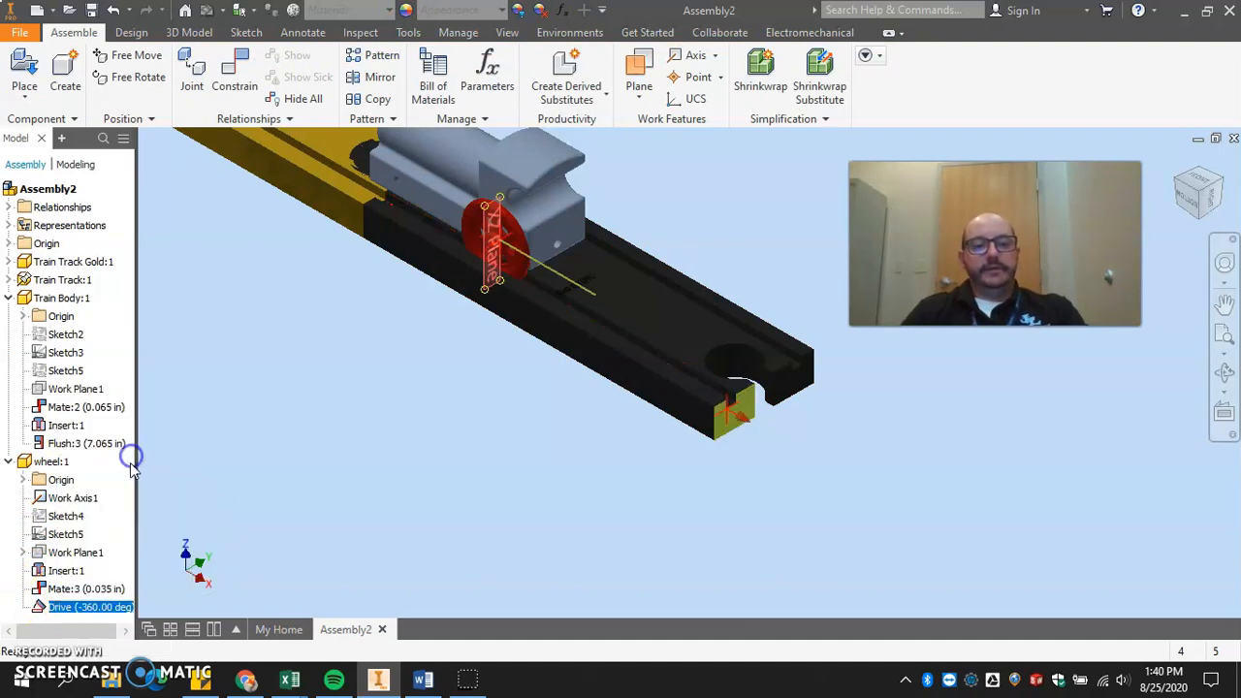
pyautogui.click(96, 607)
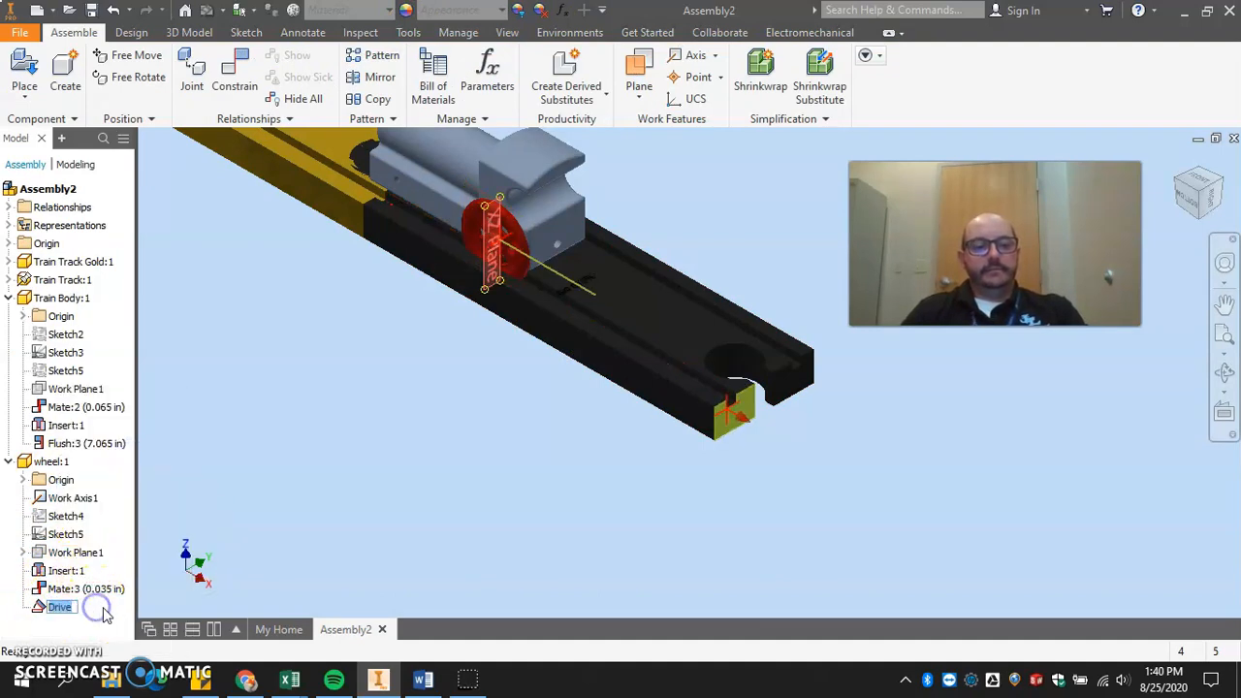
pyautogui.click(37, 607)
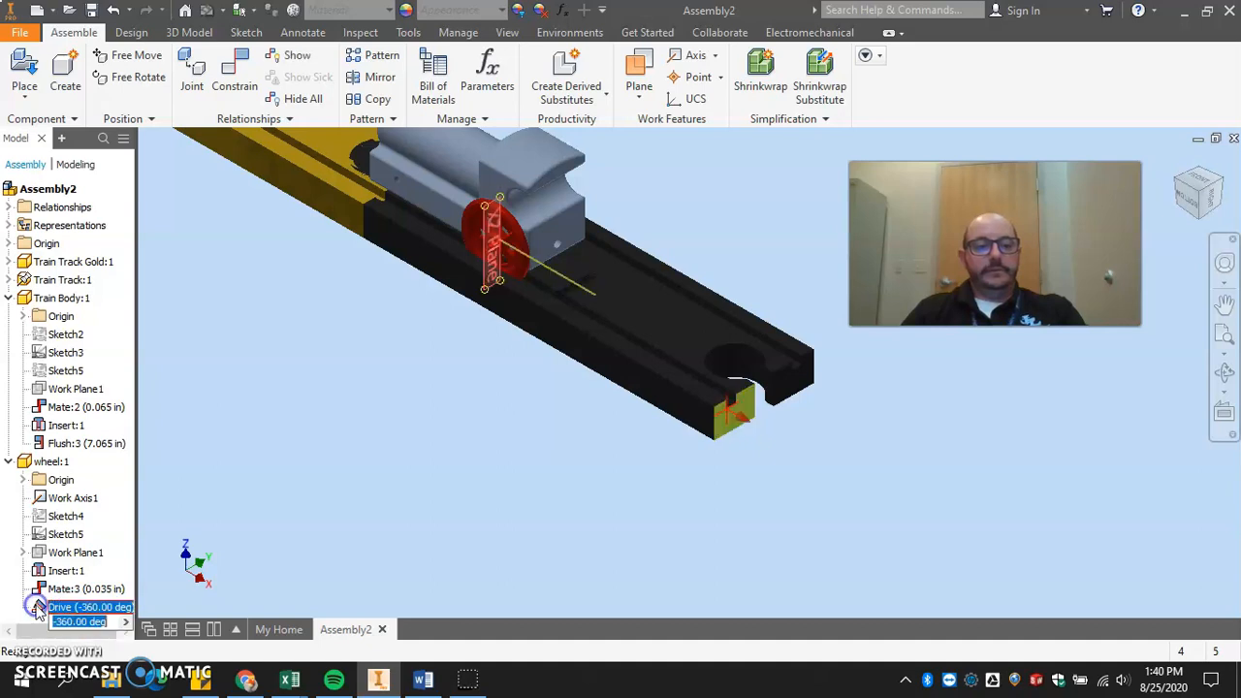
pyautogui.write('0')
pyautogui.press('Return')
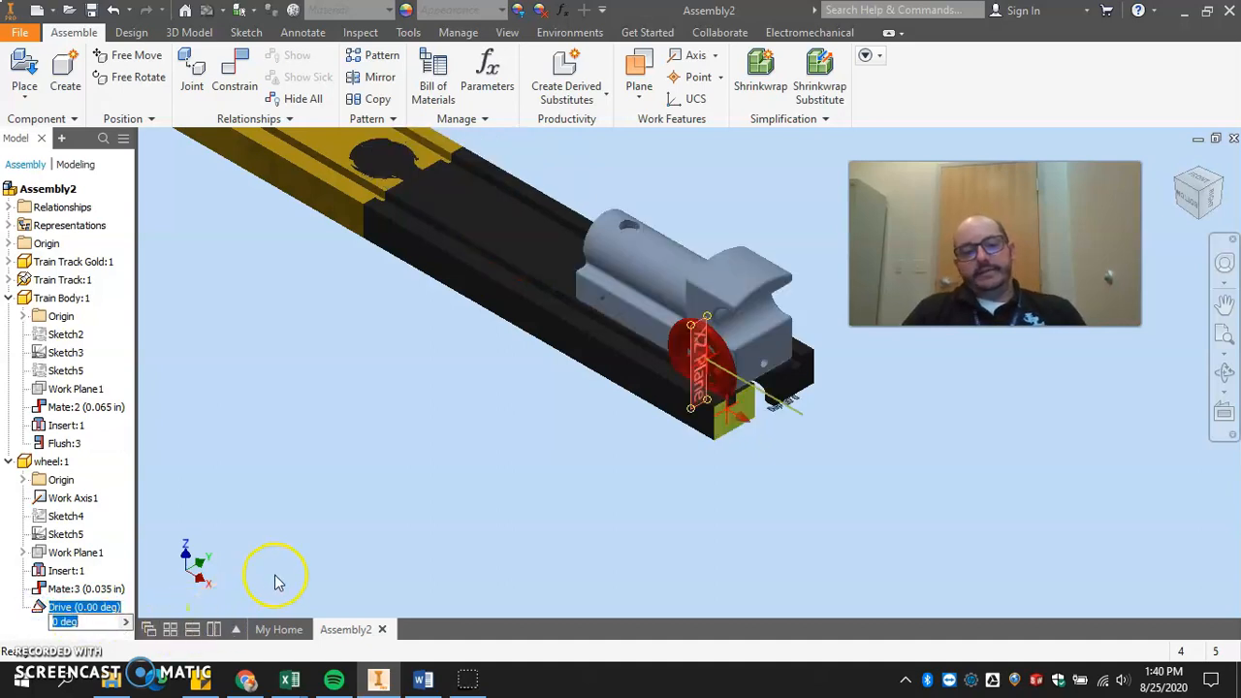
pyautogui.click(273, 530)
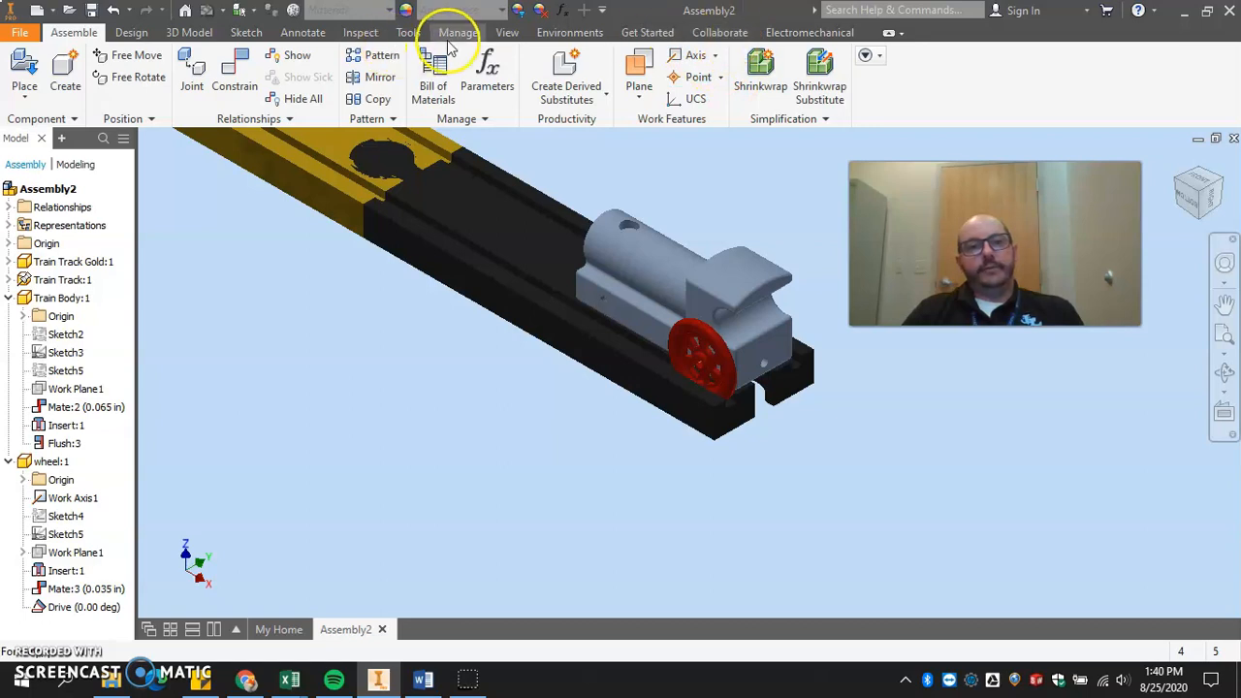
# Re-enter the Inventor Studio environment and start a constraint animation on the wheel's Drive constraint.
pyautogui.click(549, 31)
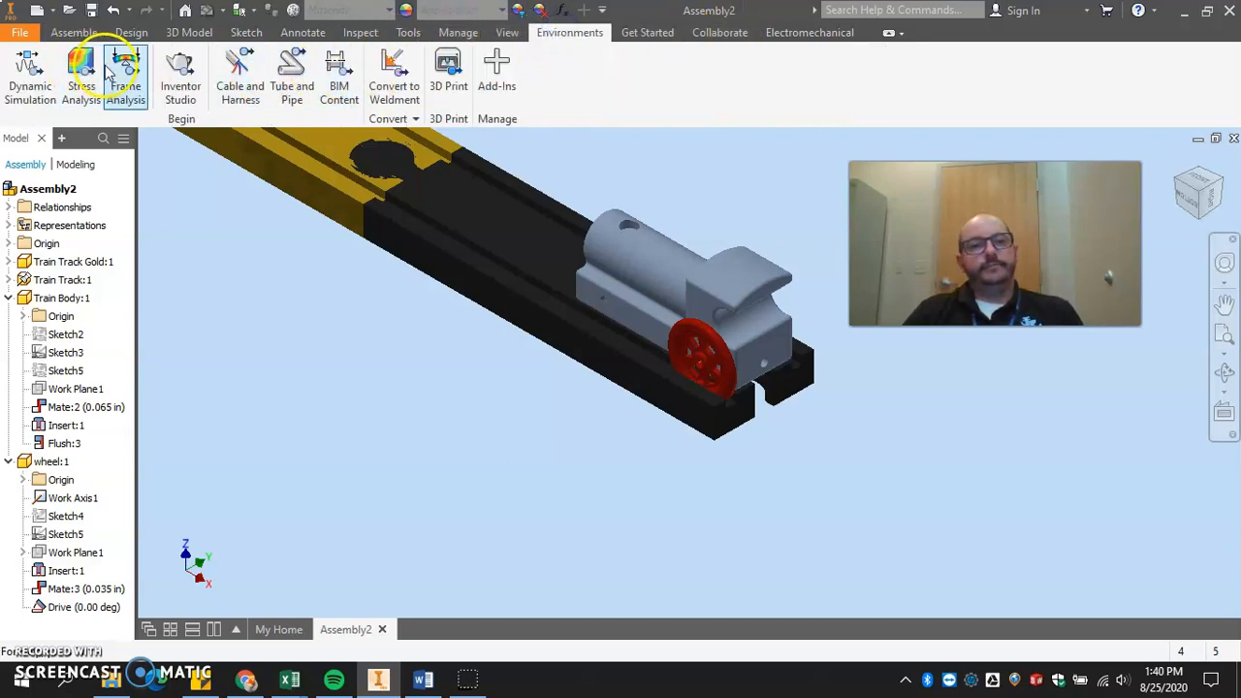
pyautogui.click(180, 77)
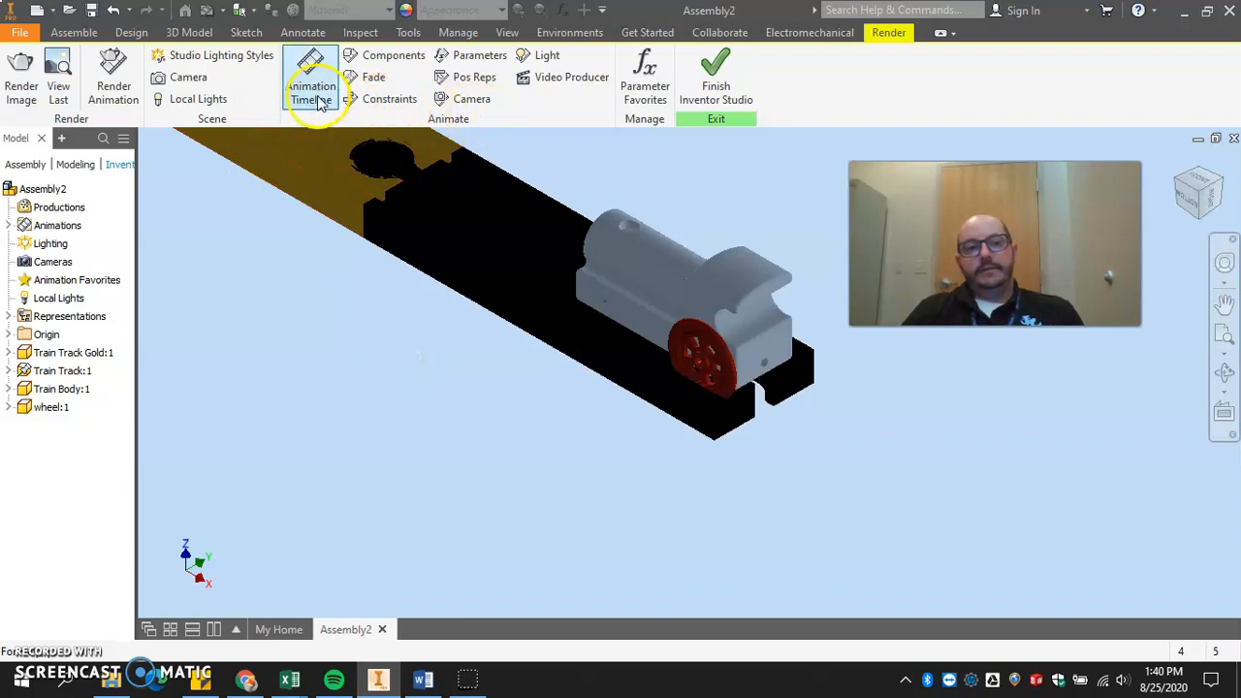
pyautogui.click(378, 100)
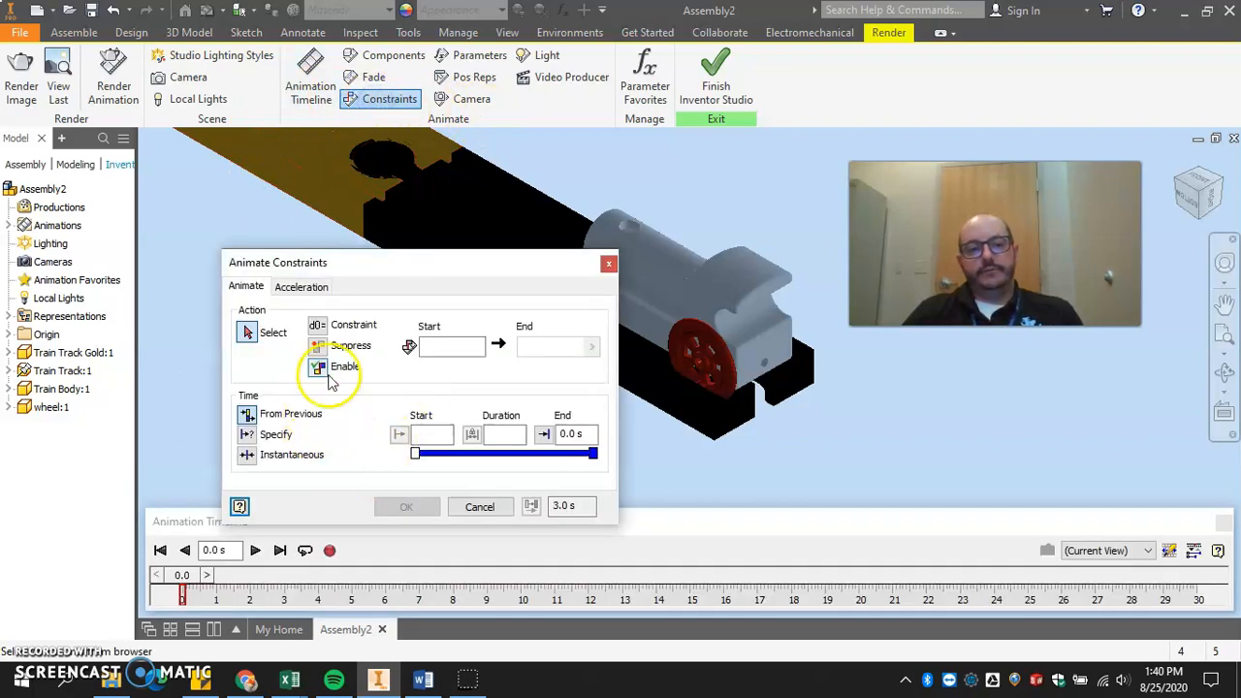
pyautogui.click(9, 408)
pyautogui.click(68, 551)
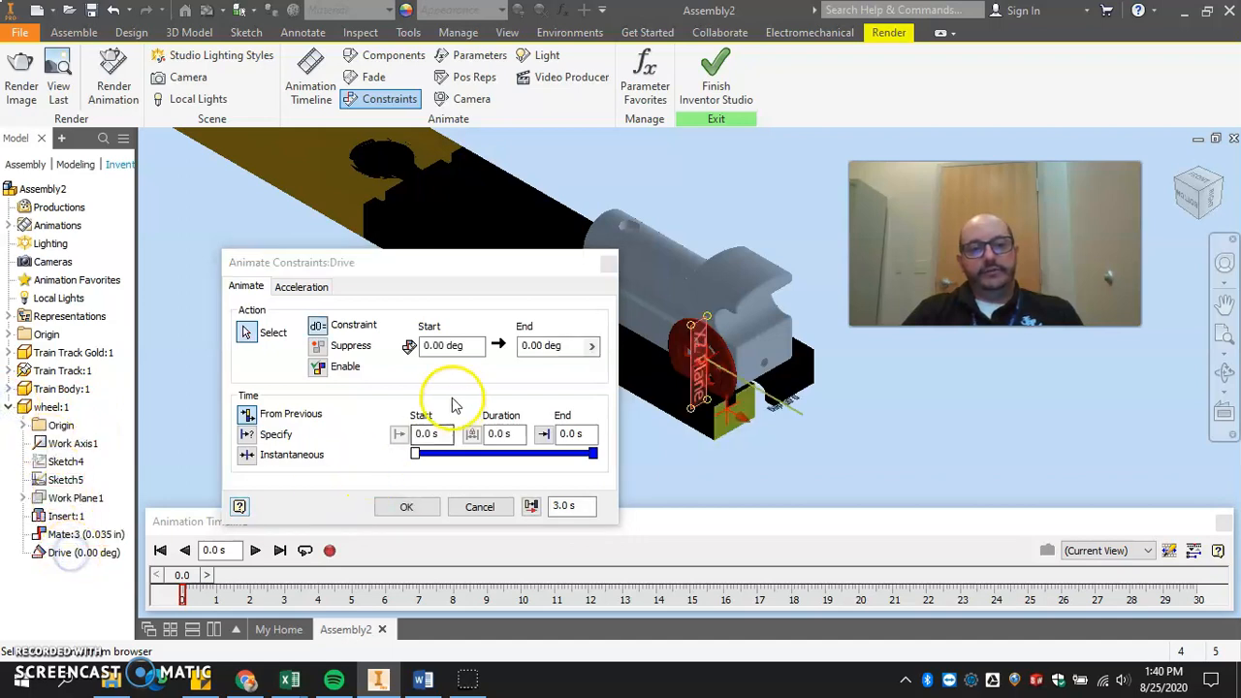
# Set the end angle of the Drive constraint animation to -700 degrees.
pyautogui.click(545, 345)
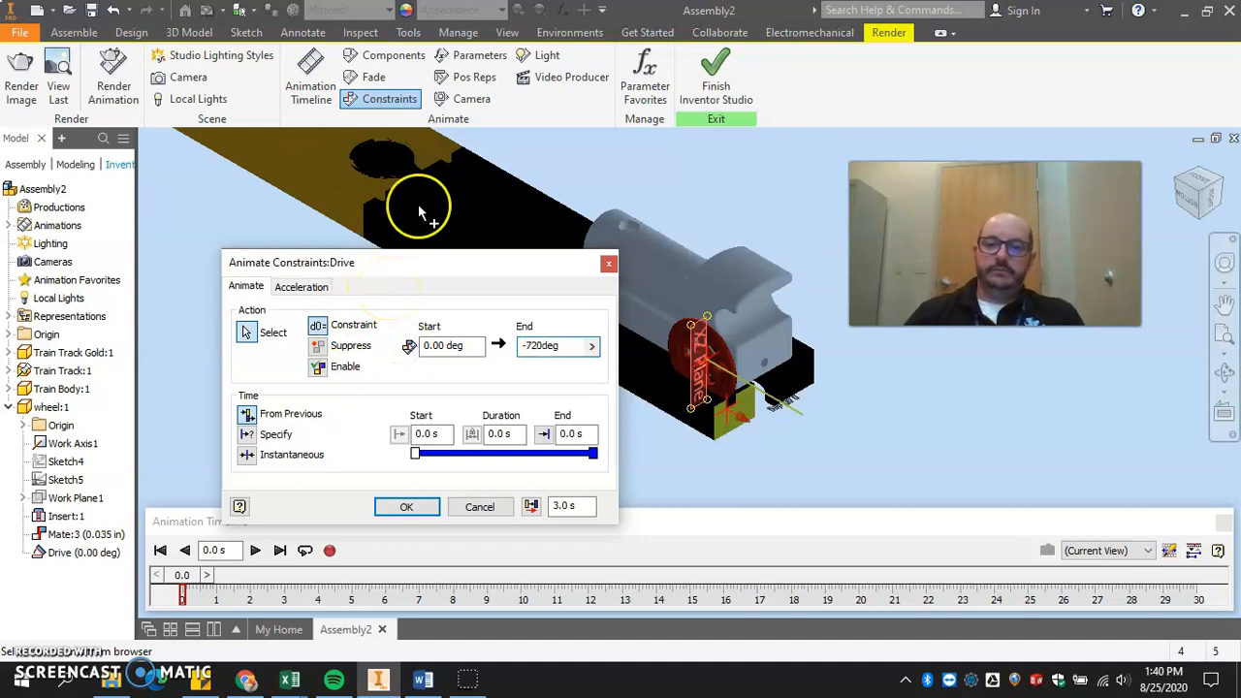
pyautogui.press('BackSpace')
pyautogui.press('BackSpace')
pyautogui.press('BackSpace')
pyautogui.write('700')
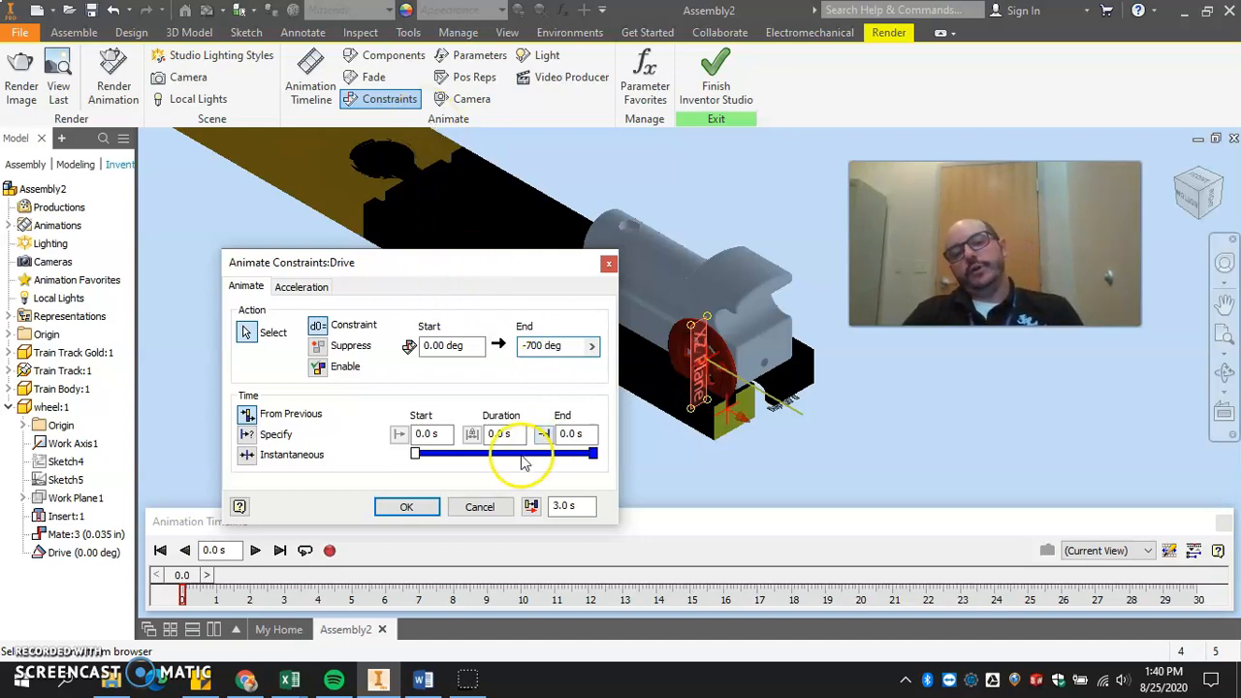
# Specify the Drive animation's time from 0 to 20 seconds, check its acceleration profile, and create the animation.
pyautogui.click(249, 436)
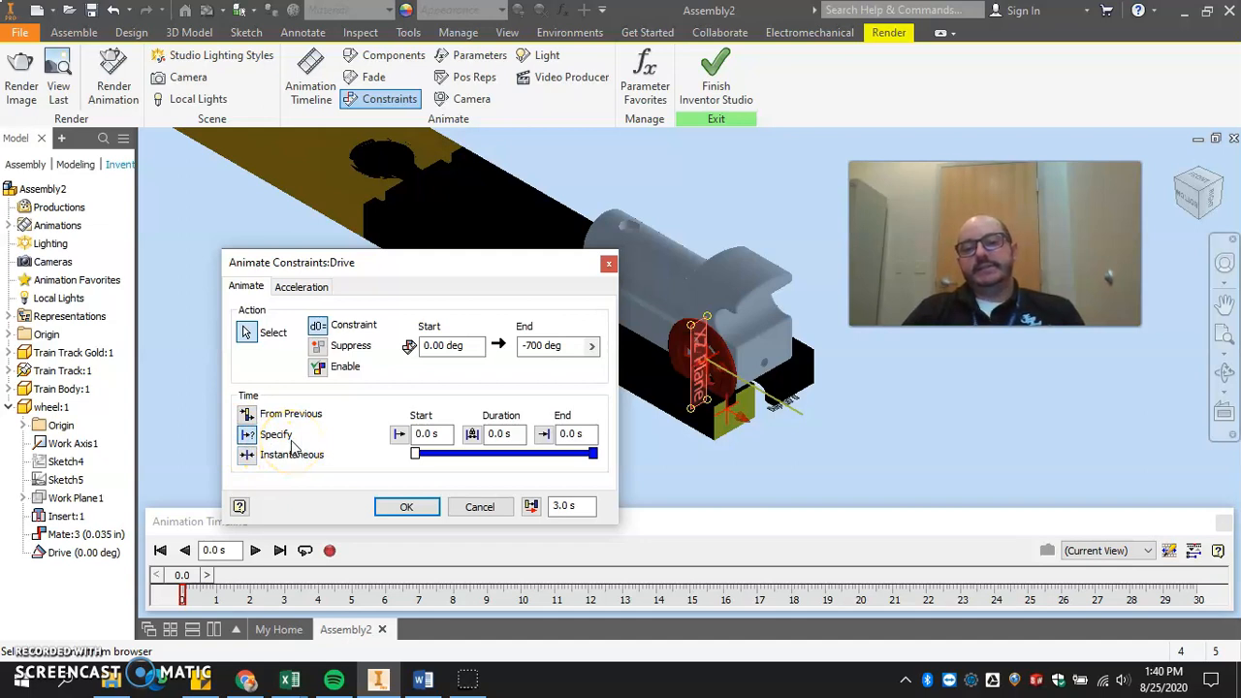
pyautogui.doubleClick(499, 434)
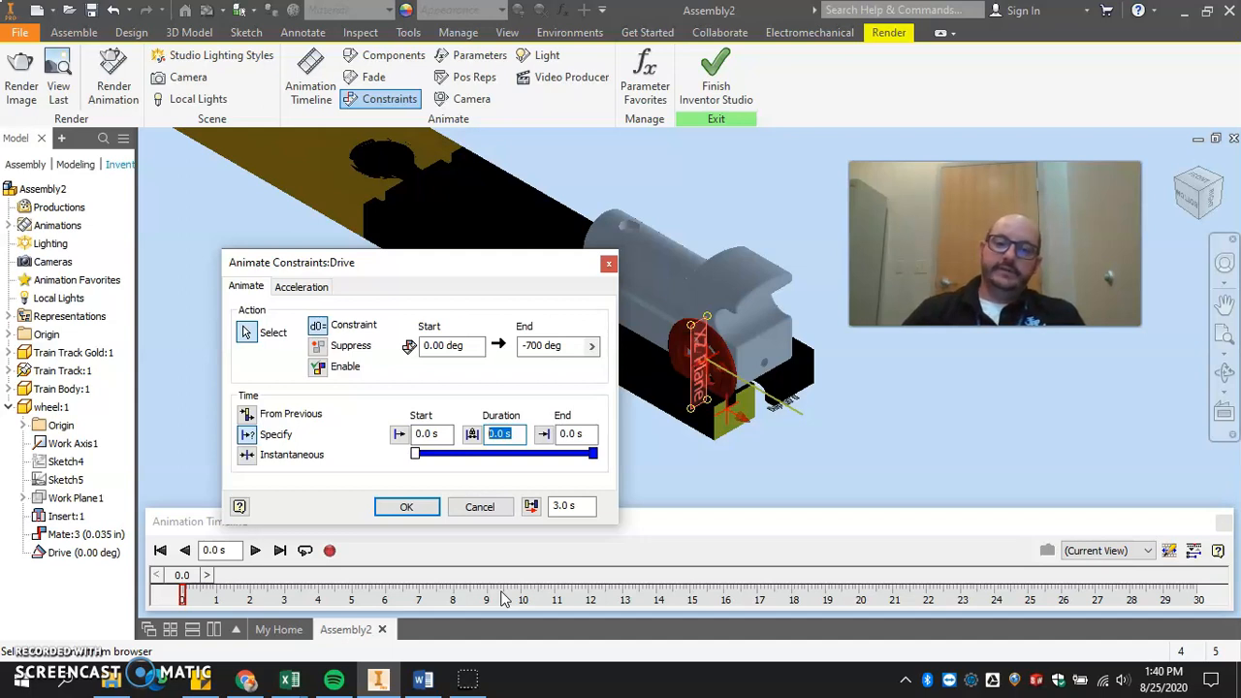
pyautogui.click(582, 433)
pyautogui.write('20')
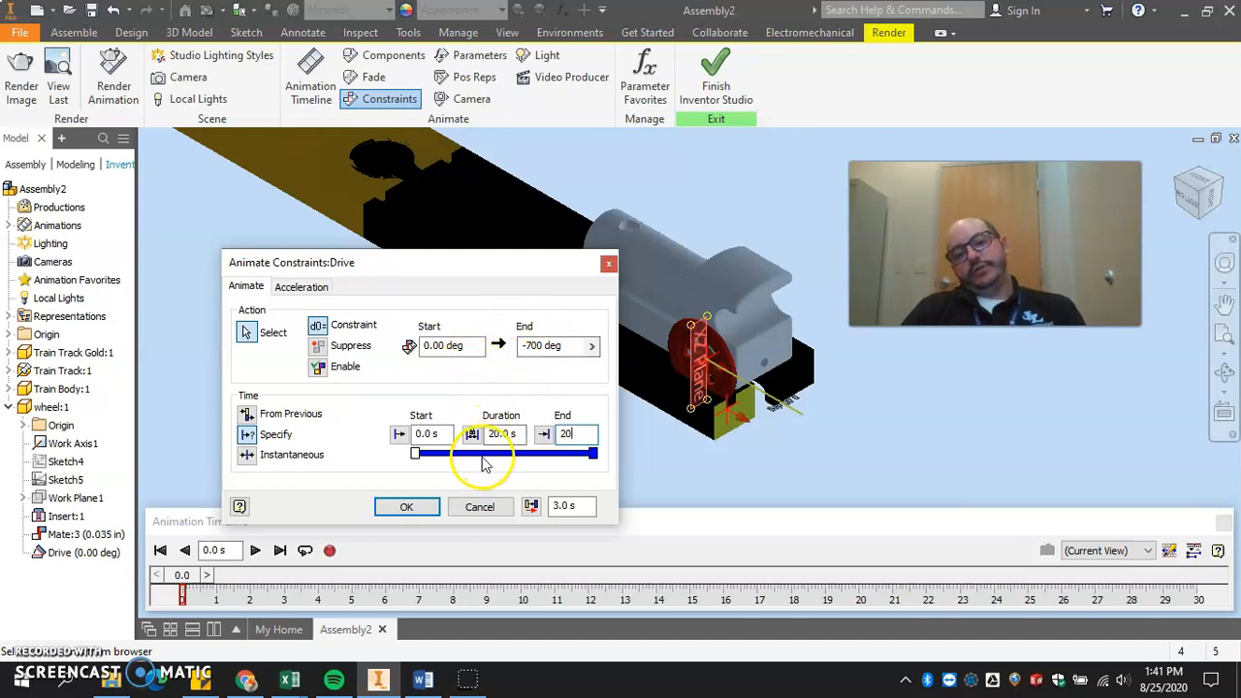
pyautogui.click(301, 287)
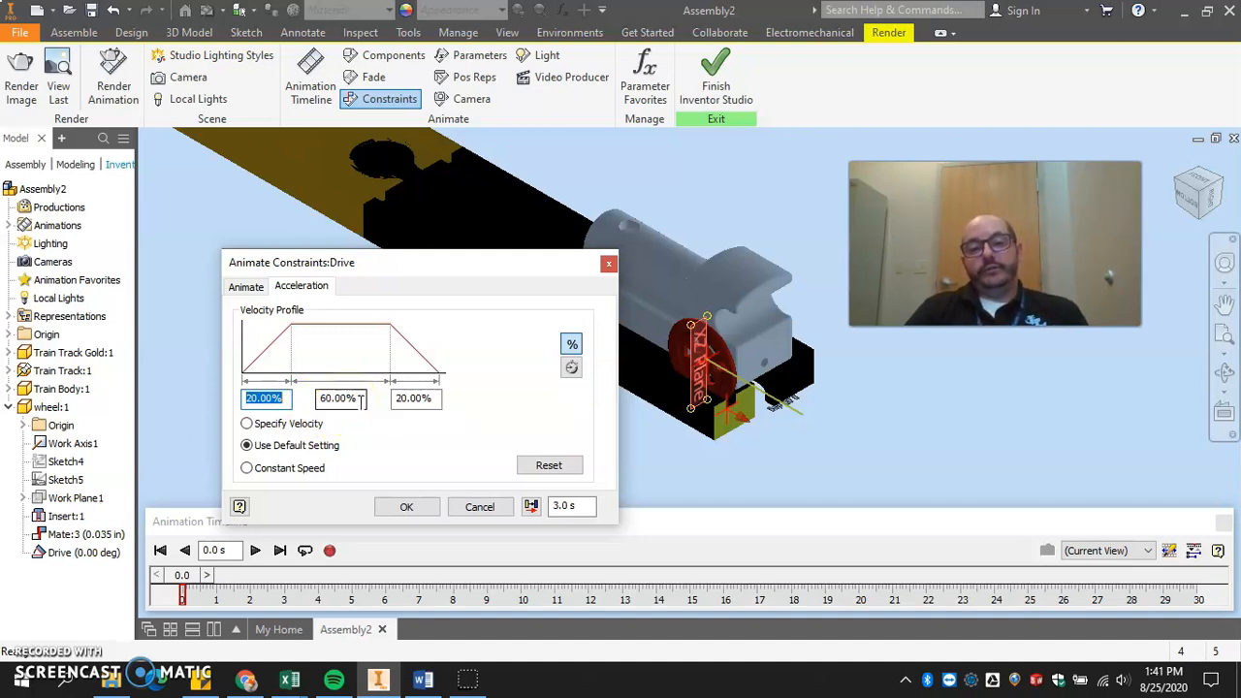
pyautogui.click(406, 505)
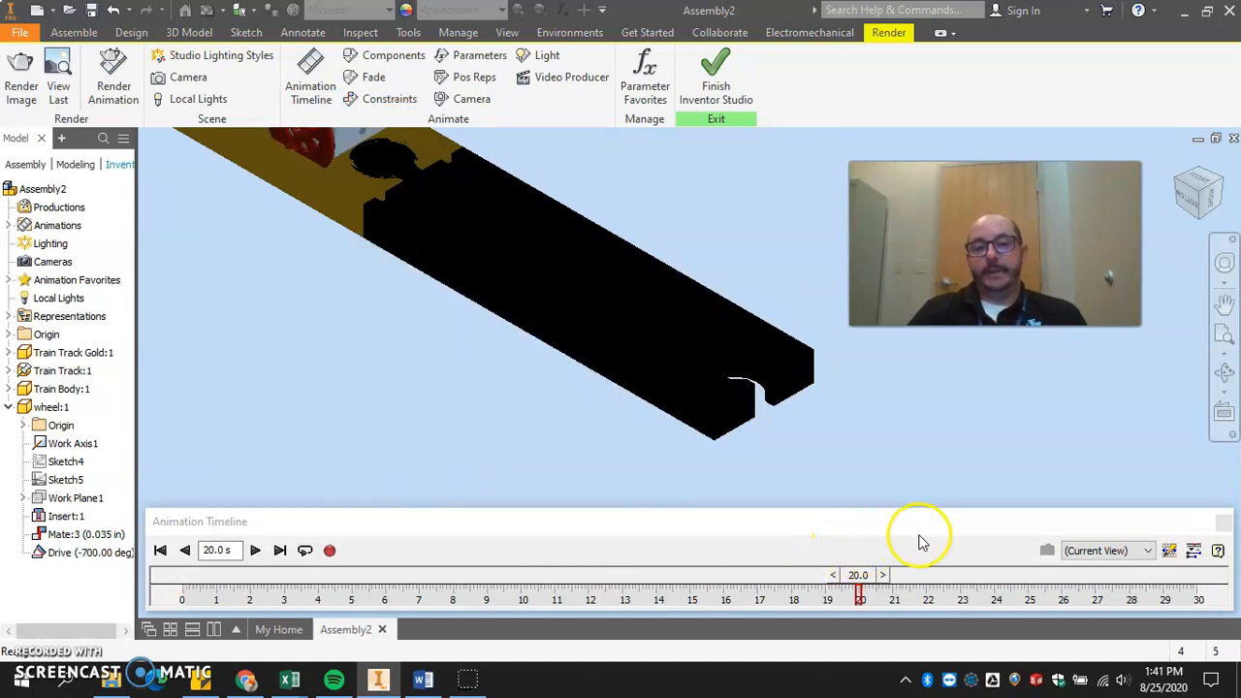
# Play the train animation from the start with the whole track in view, stop it, and rewind to 0 seconds.
pyautogui.scroll(5, 512, 394)
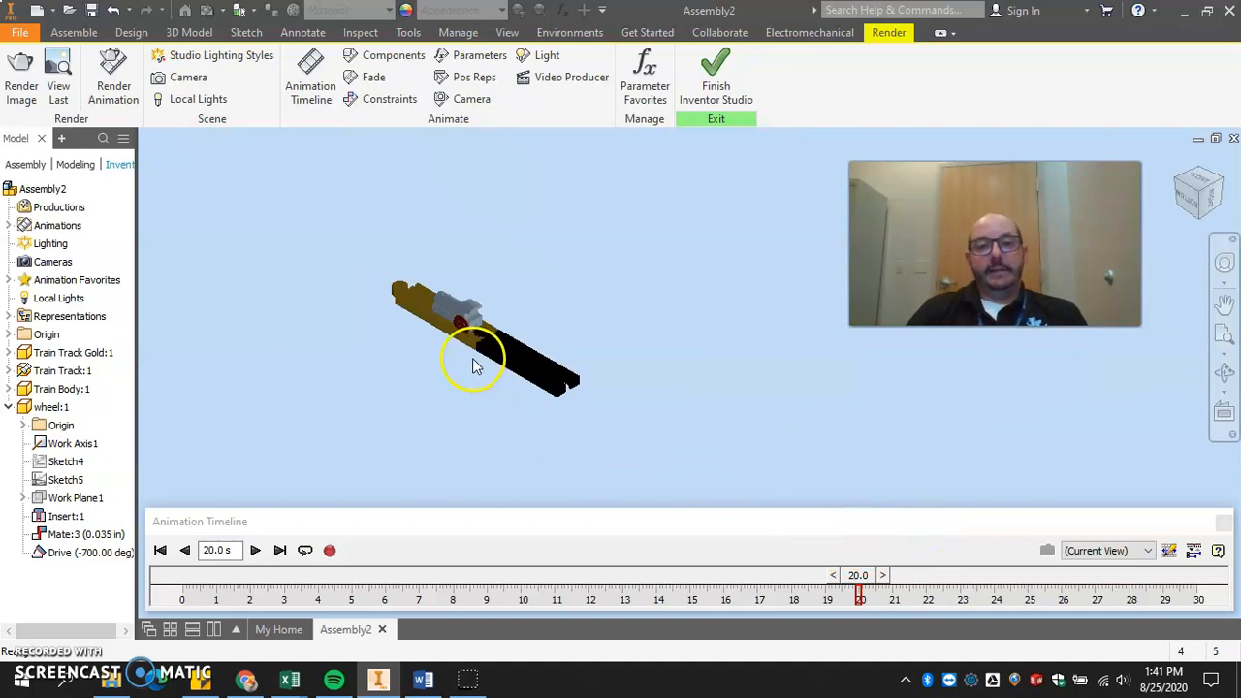
pyautogui.scroll(-4, 473, 366)
pyautogui.moveTo(722, 418); pyautogui.dragTo(696, 388, button='middle')
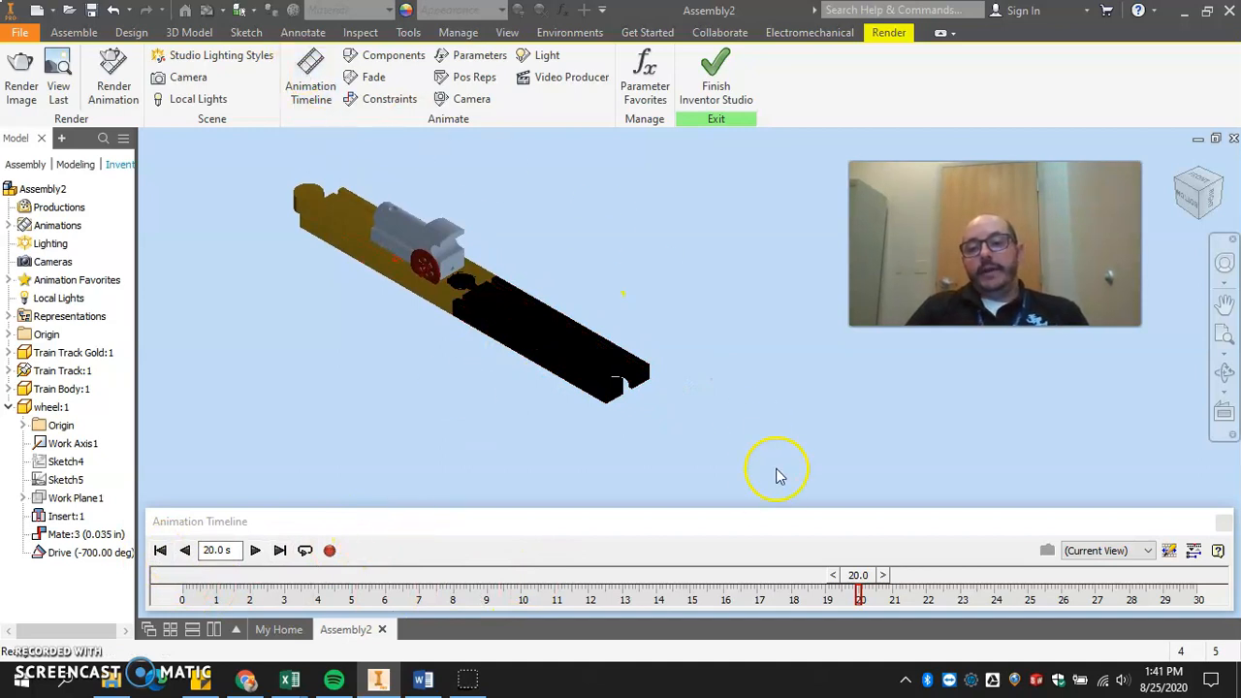
pyautogui.moveTo(745, 525); pyautogui.dragTo(742, 441)
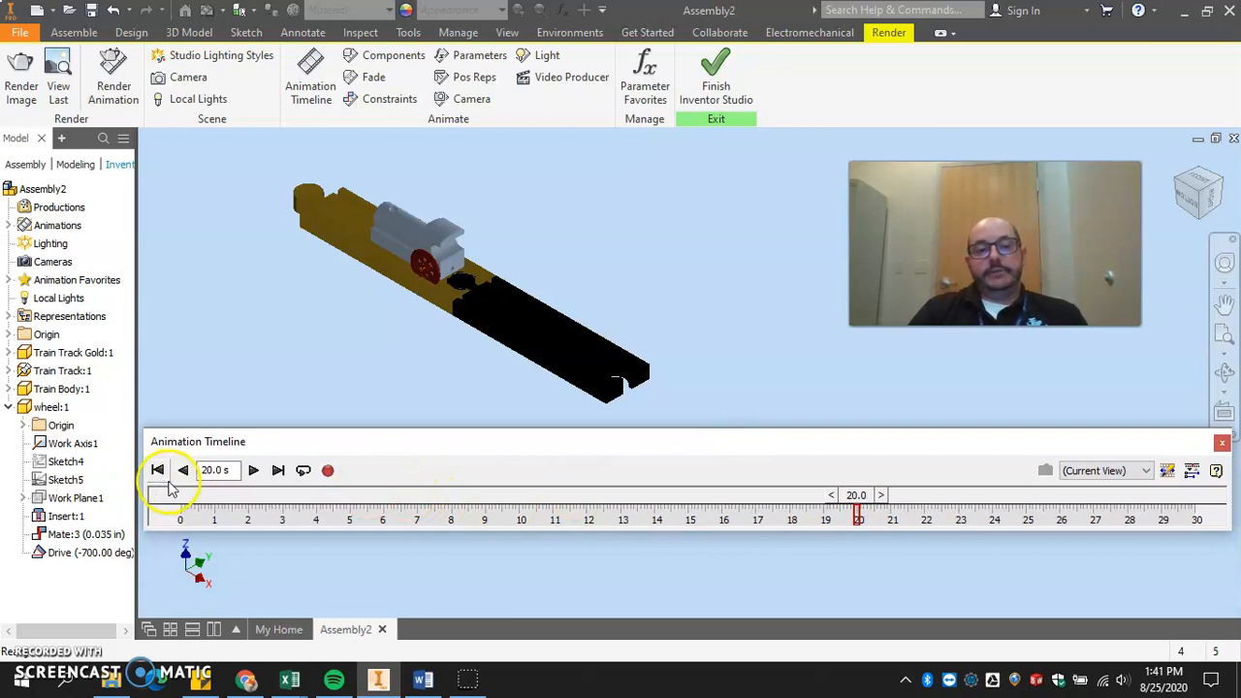
pyautogui.click(158, 471)
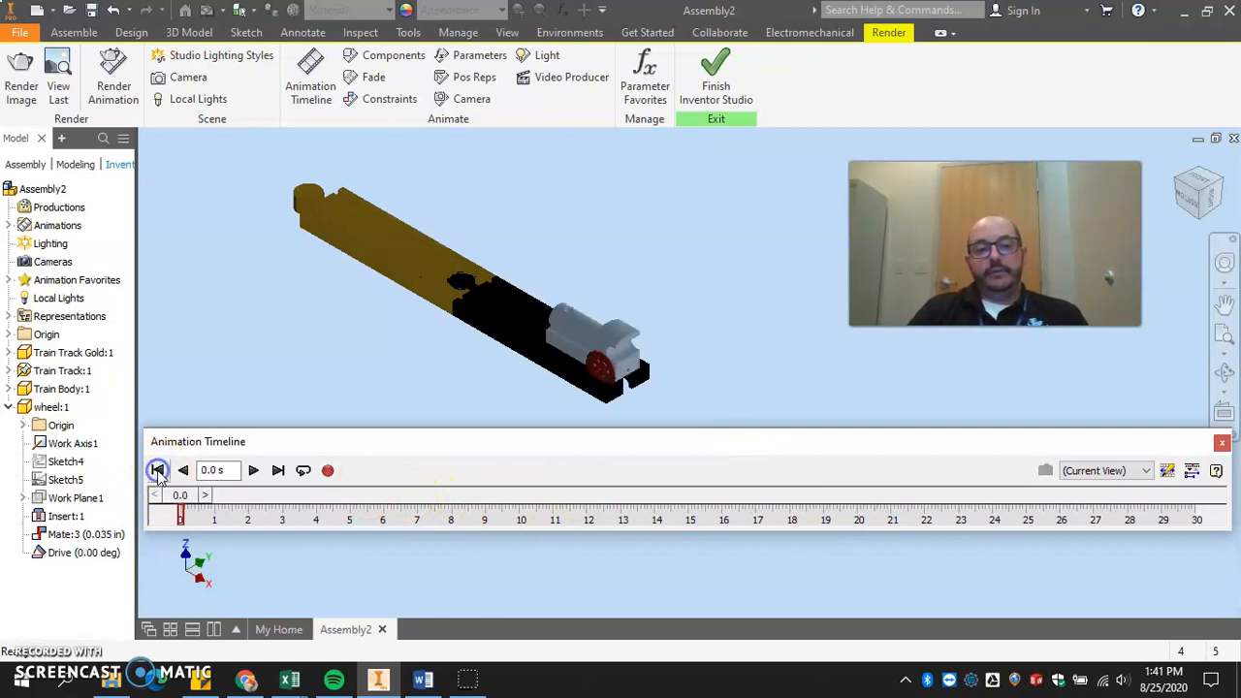
pyautogui.click(254, 471)
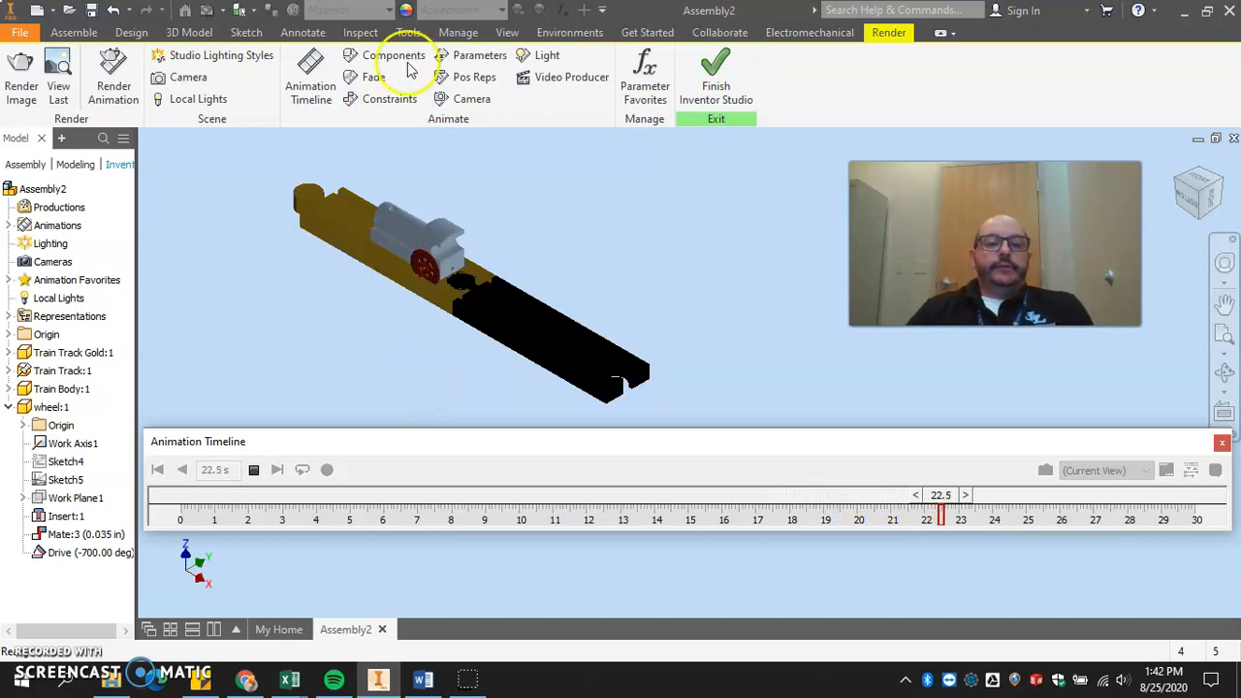
pyautogui.click(254, 469)
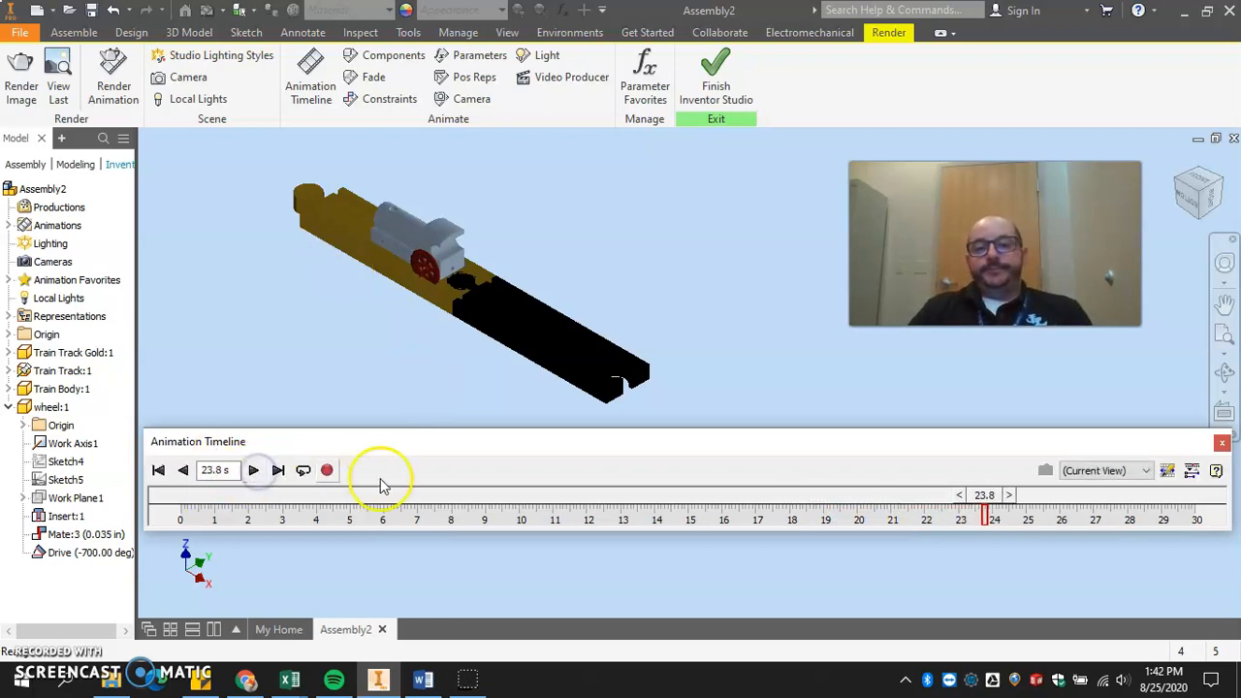
pyautogui.click(157, 471)
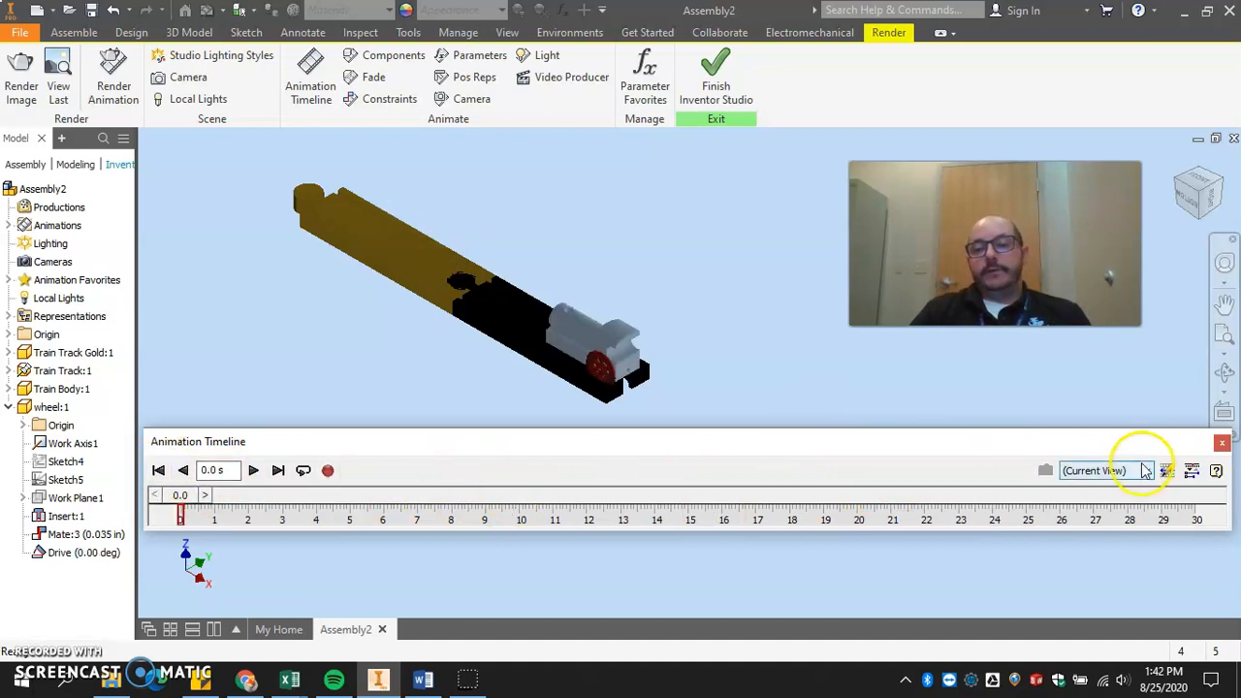
# Expand the timeline's action editor and start a Fade animation on Train Track Gold:1 with an end value of 15%.
pyautogui.click(1191, 471)
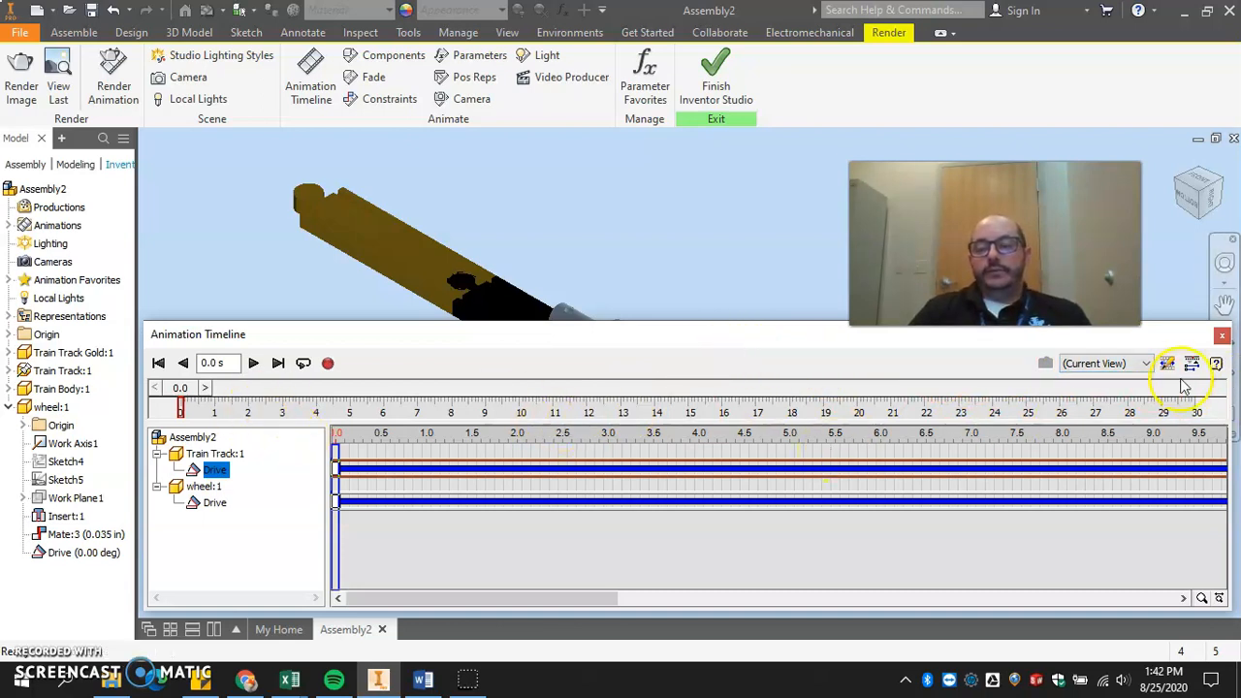
pyautogui.click(371, 81)
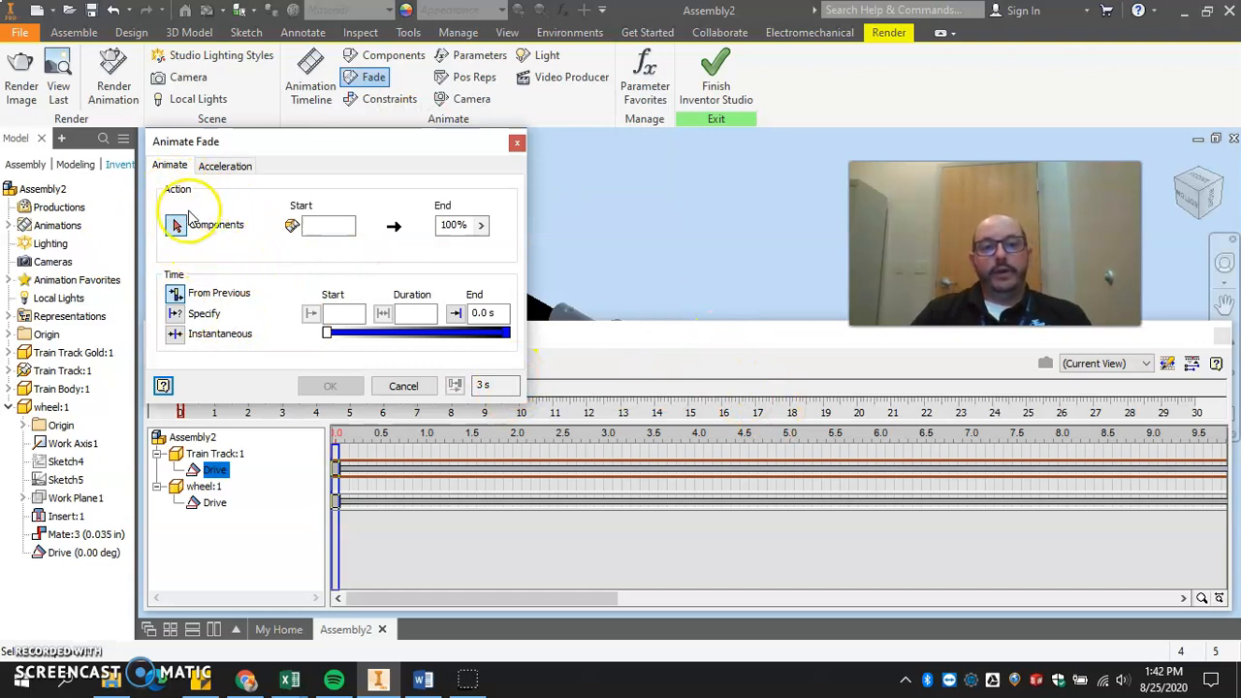
pyautogui.click(66, 356)
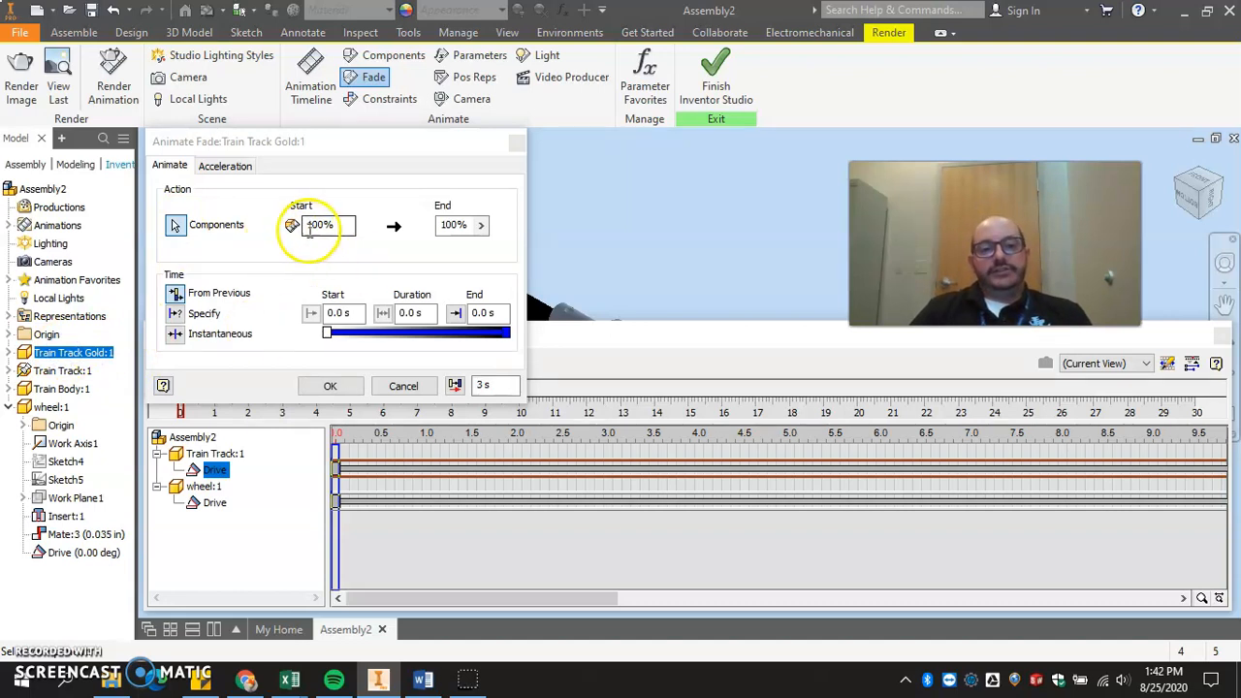
pyautogui.doubleClick(453, 224)
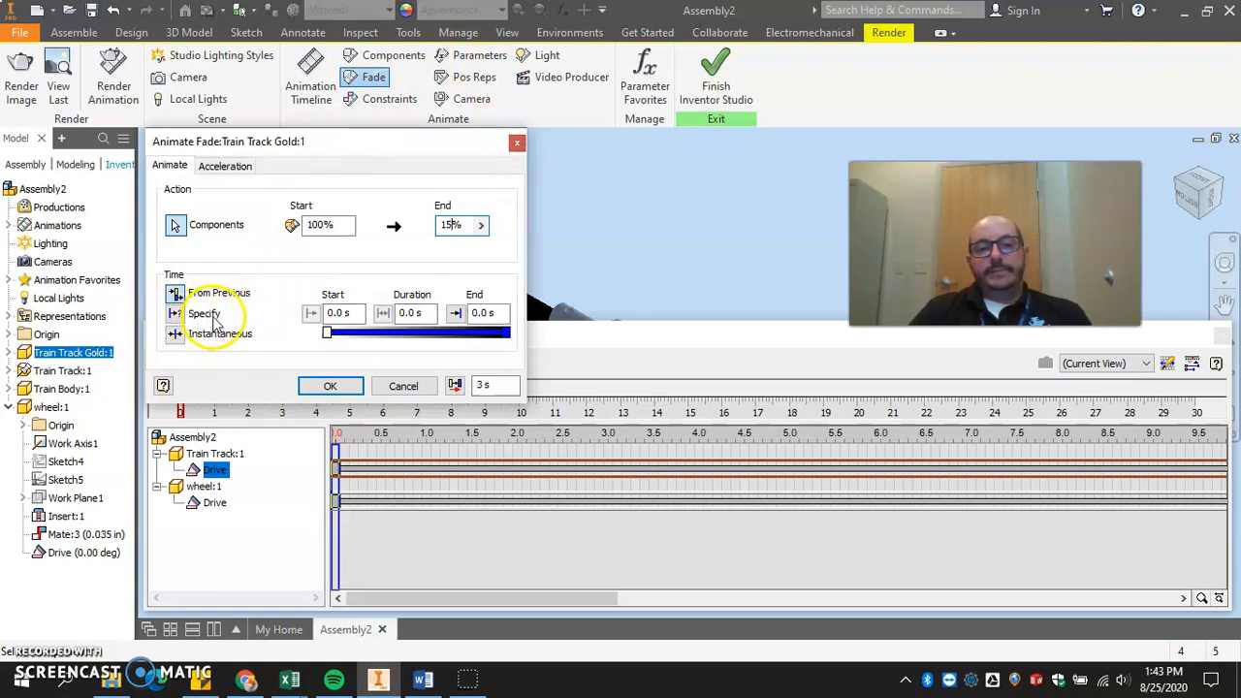
# Specify the gold track's fade timing with a start of 2 seconds and an end of 6 seconds, and create the fade.
pyautogui.click(174, 313)
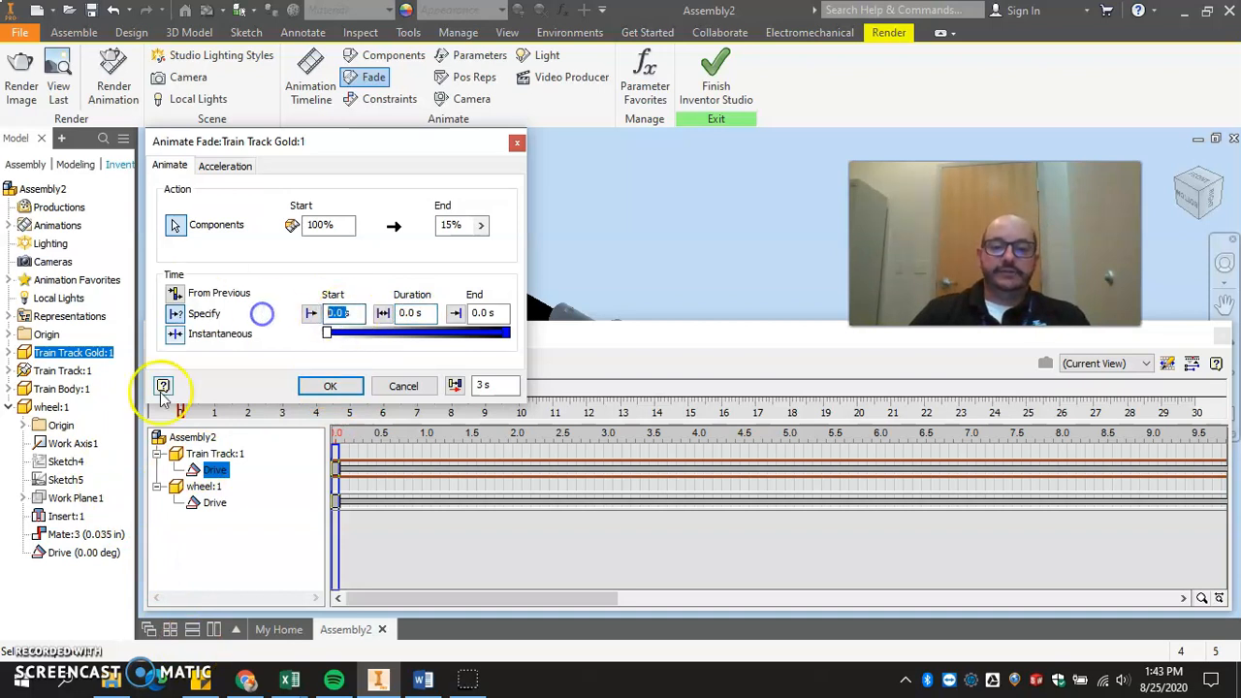
pyautogui.moveTo(246, 678)
pyautogui.click(243, 580)
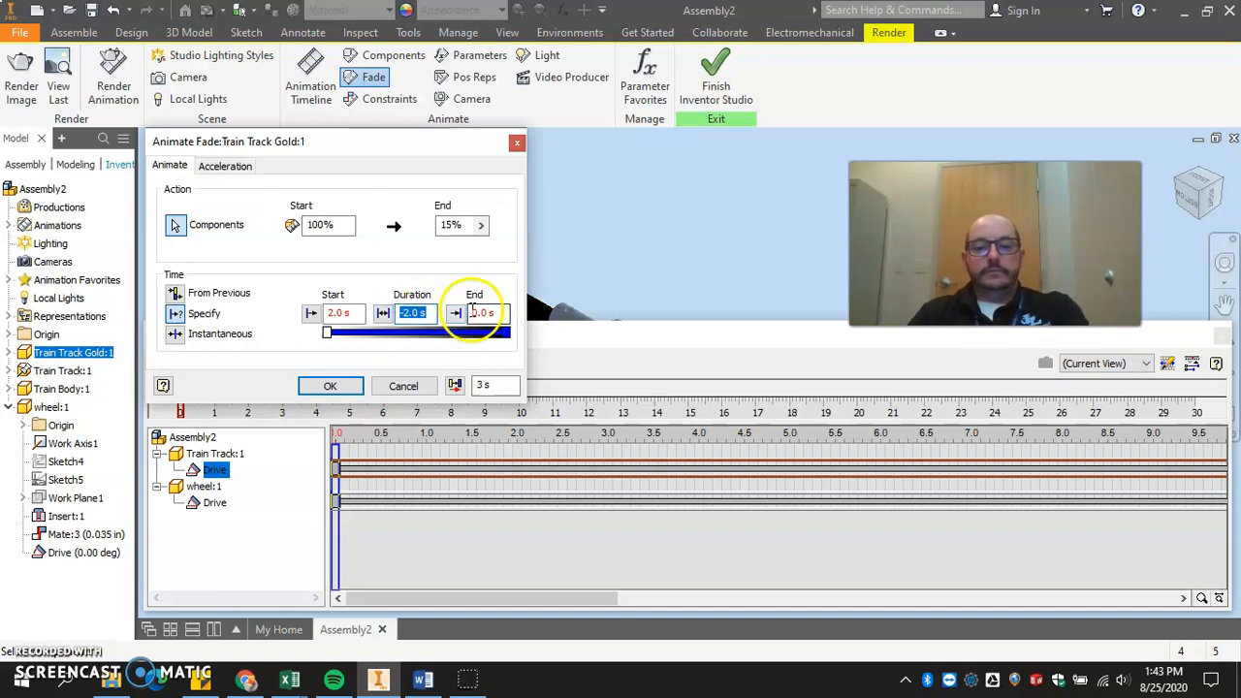
pyautogui.click(176, 314)
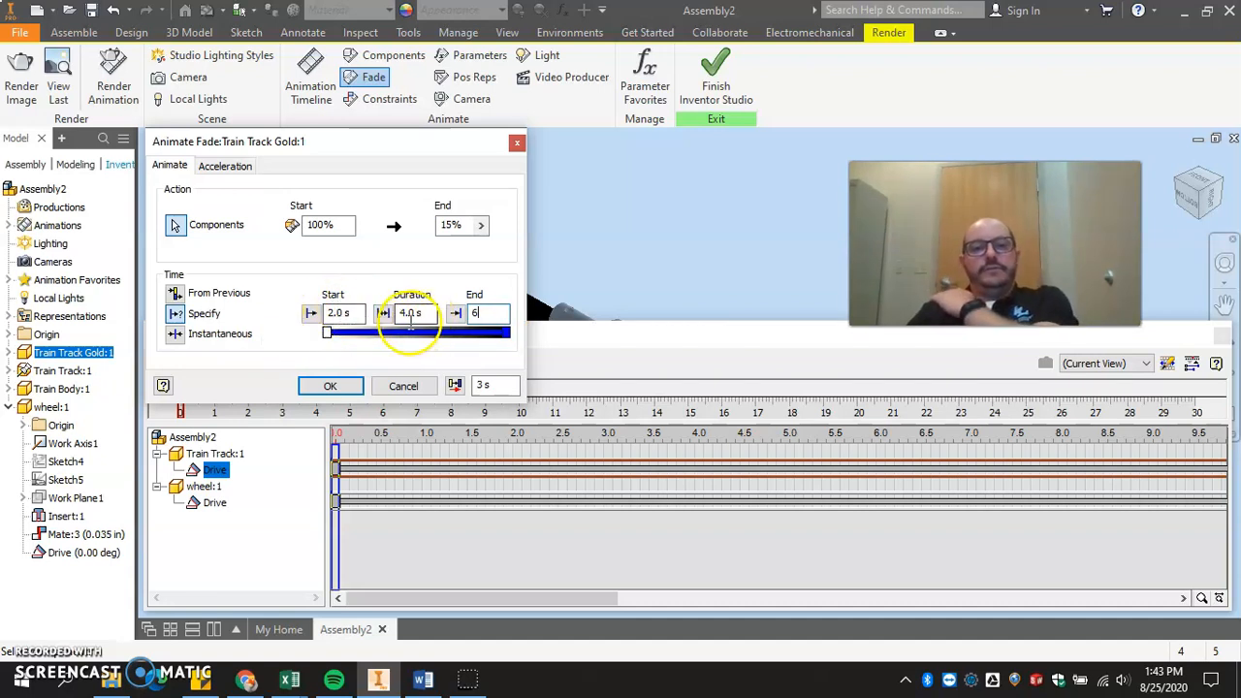
pyautogui.click(331, 385)
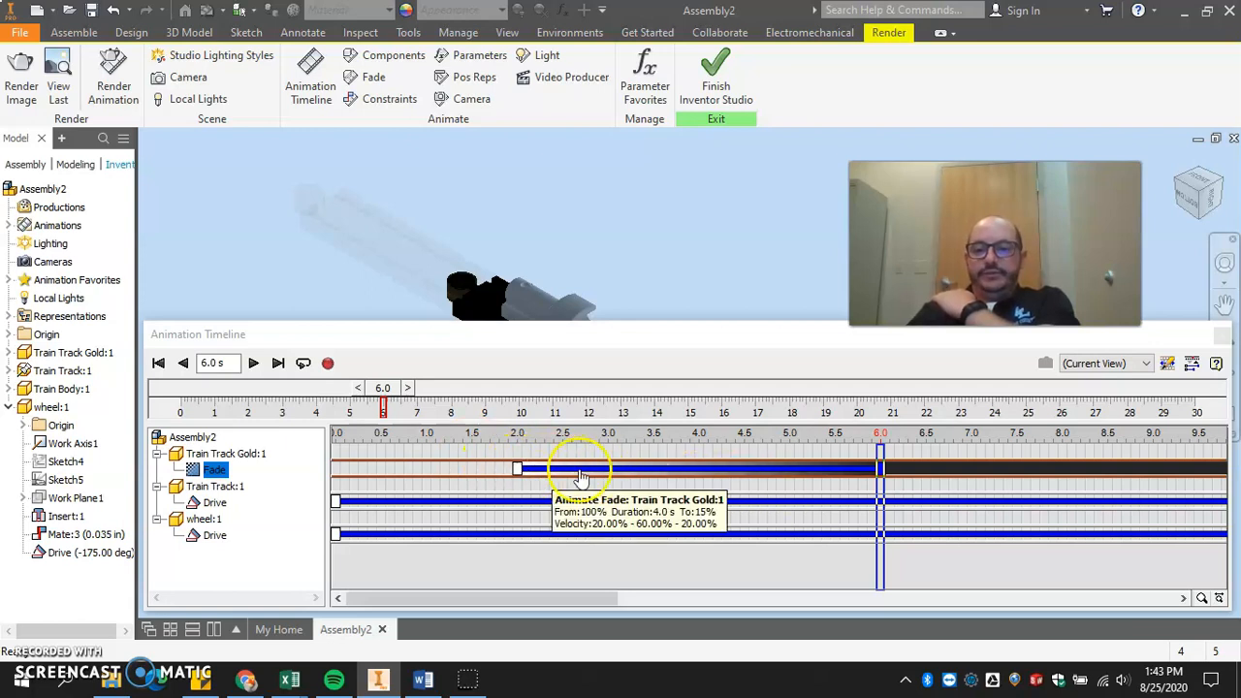
# Collapse the action editor, play the animation from 0 seconds to check the gold track's fade, stop it, and rewind.
pyautogui.moveTo(717, 320); pyautogui.dragTo(722, 364)
pyautogui.click(1190, 402)
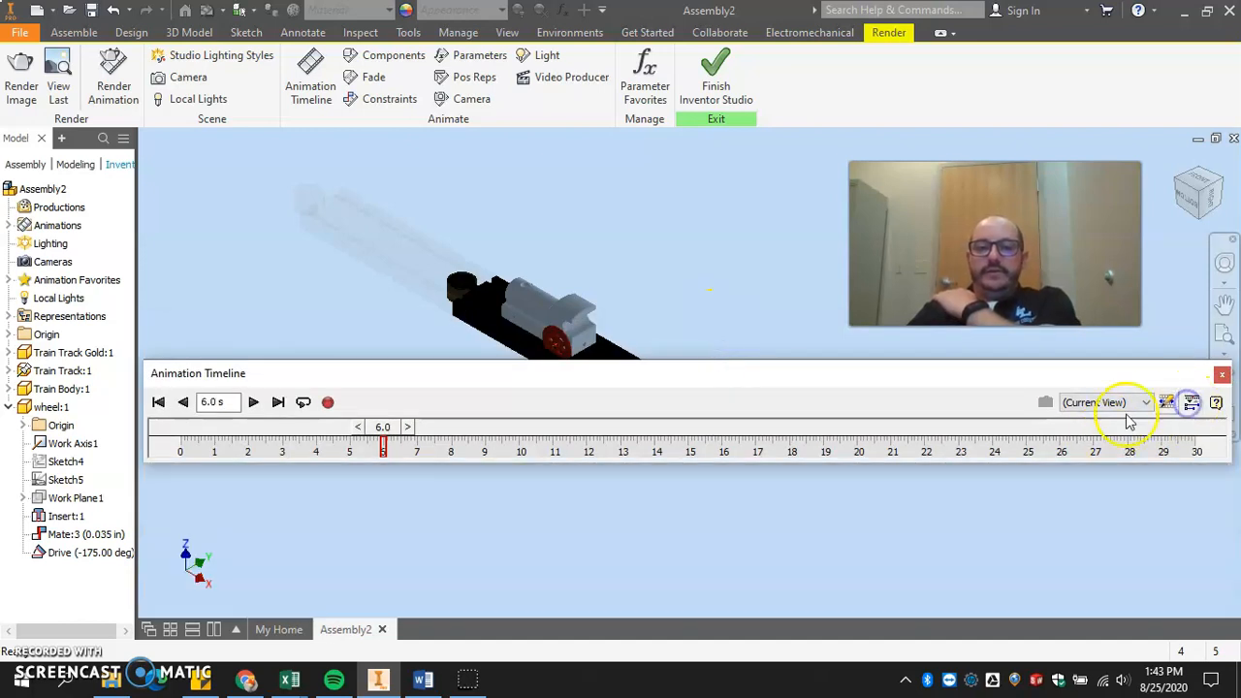
pyautogui.click(158, 401)
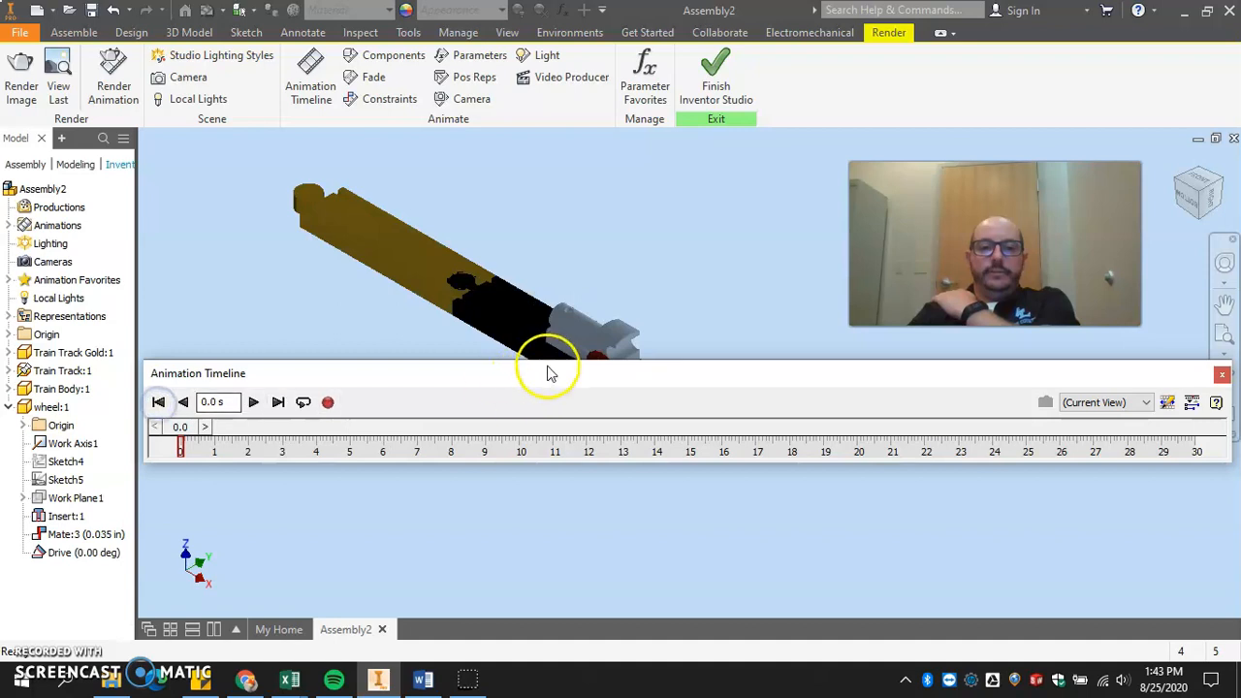
pyautogui.moveTo(546, 362); pyautogui.dragTo(555, 457)
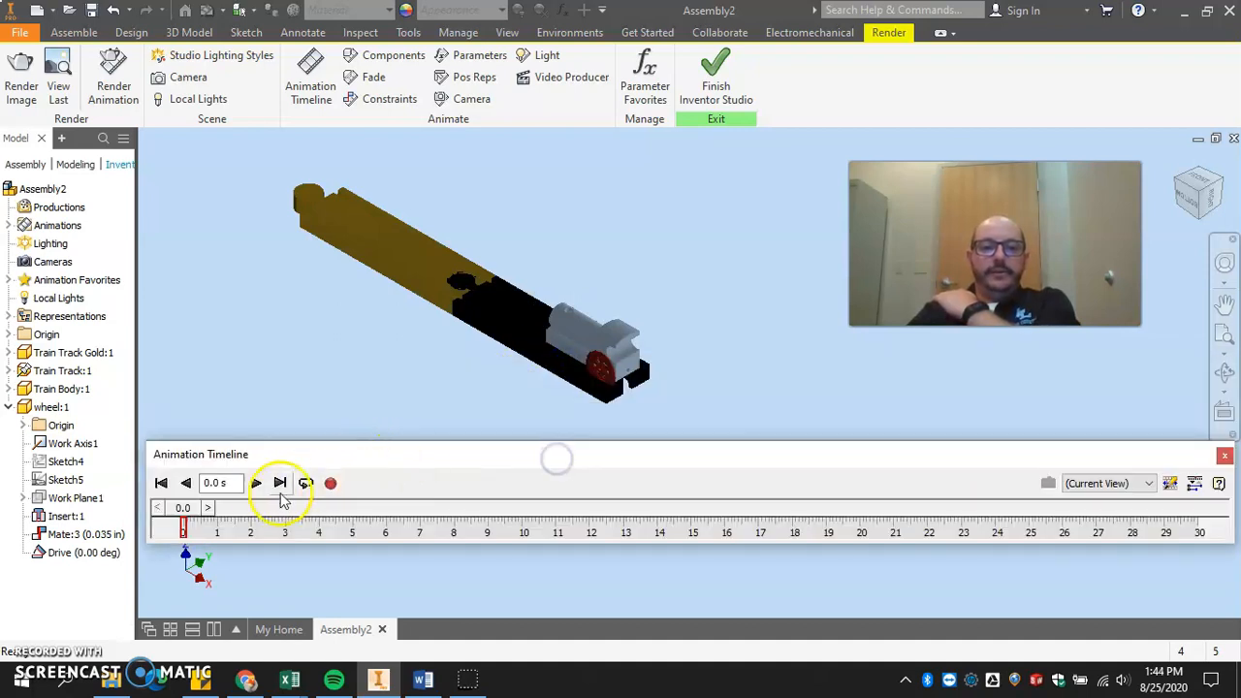
pyautogui.click(258, 485)
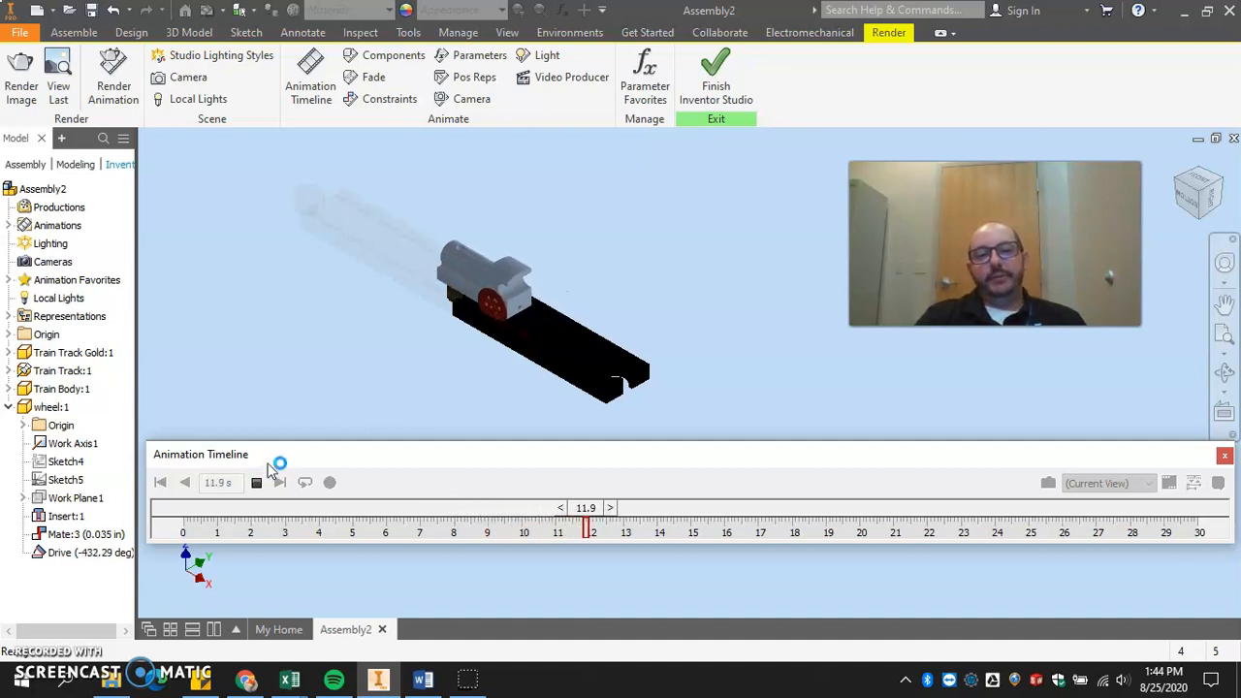
pyautogui.click(256, 483)
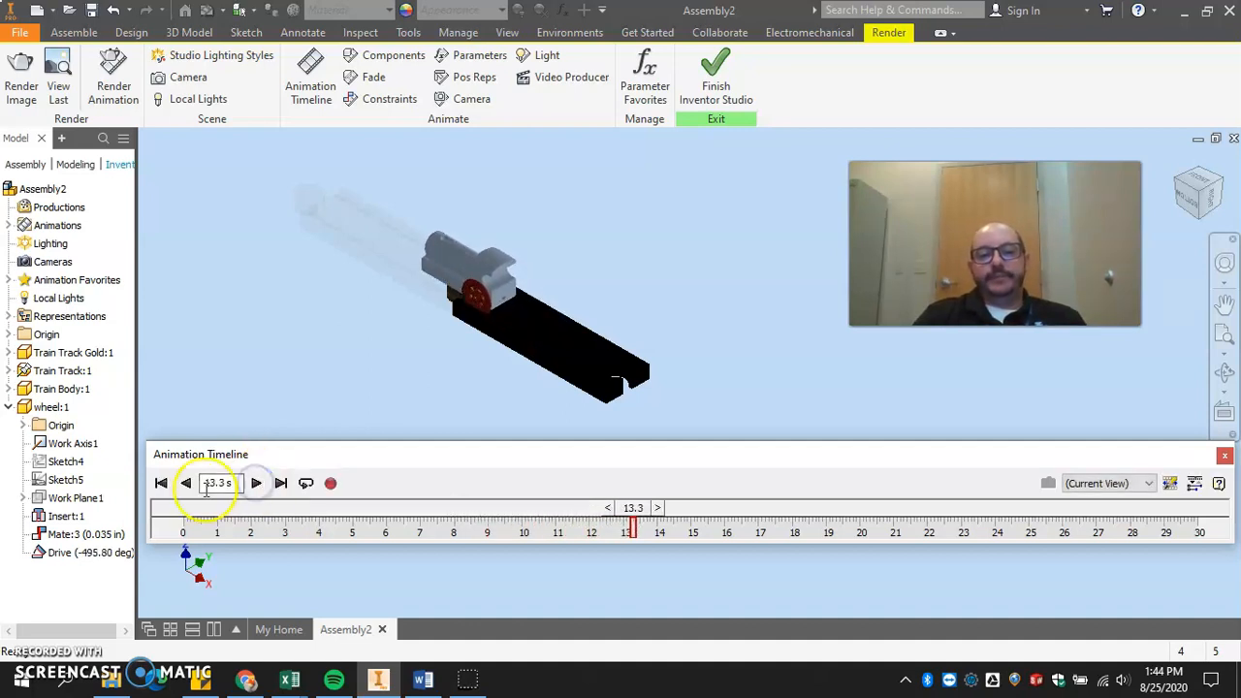
pyautogui.click(161, 482)
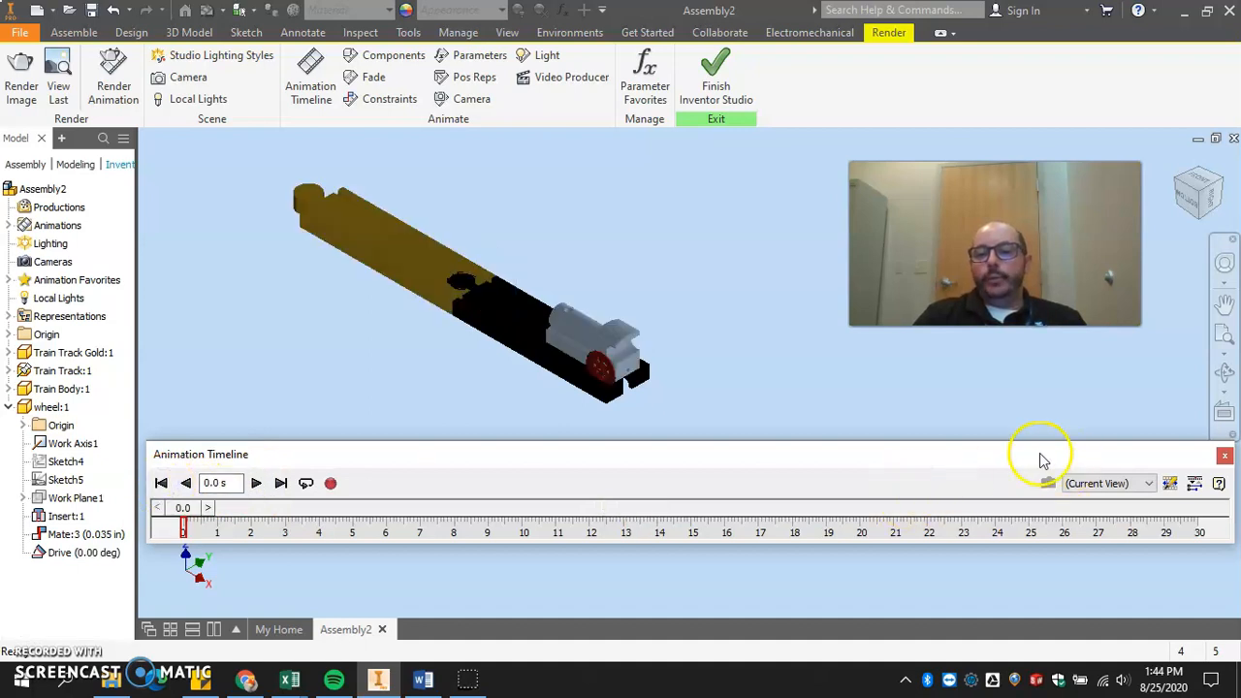
# Expand the action editor and mirror the fade action of Train Track Gold:1.
pyautogui.moveTo(1040, 459); pyautogui.dragTo(1036, 415)
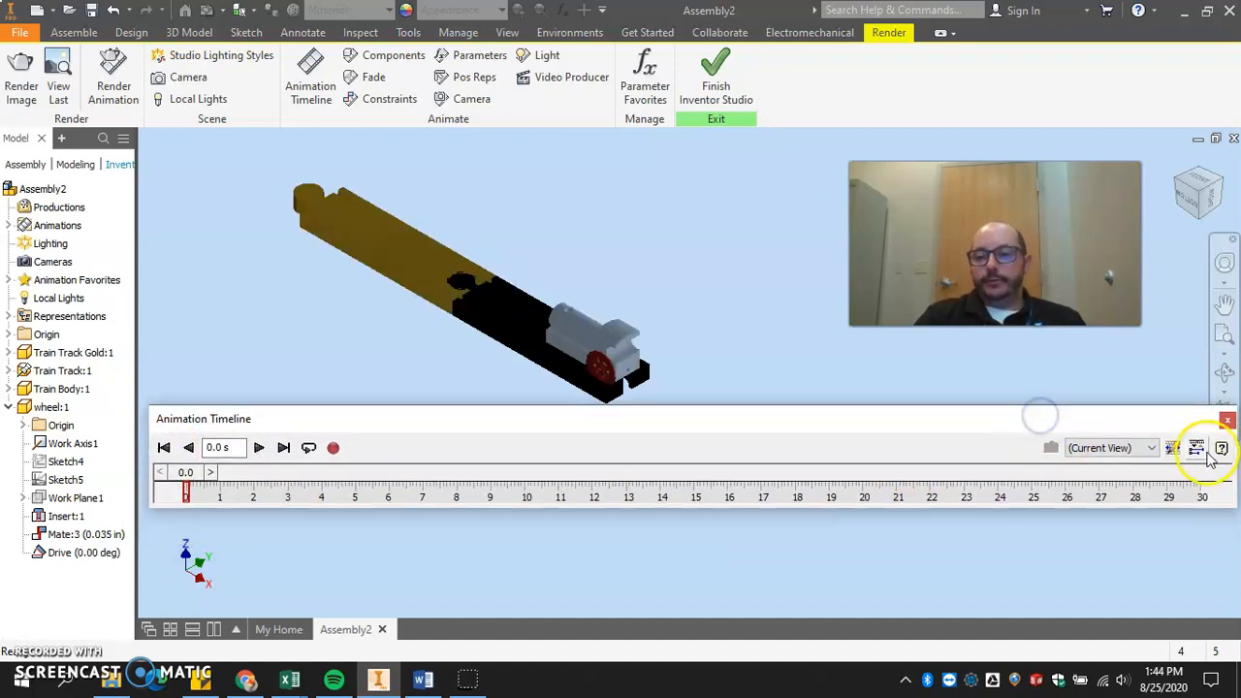
pyautogui.click(1198, 449)
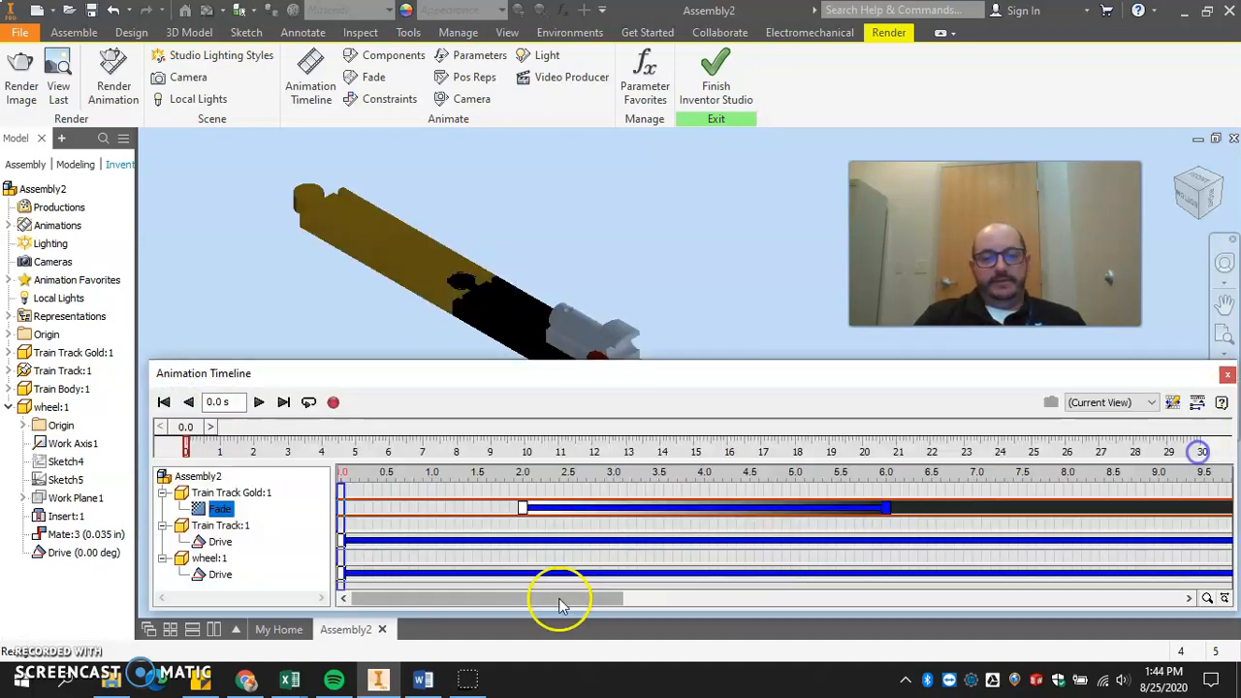
pyautogui.rightClick(836, 519)
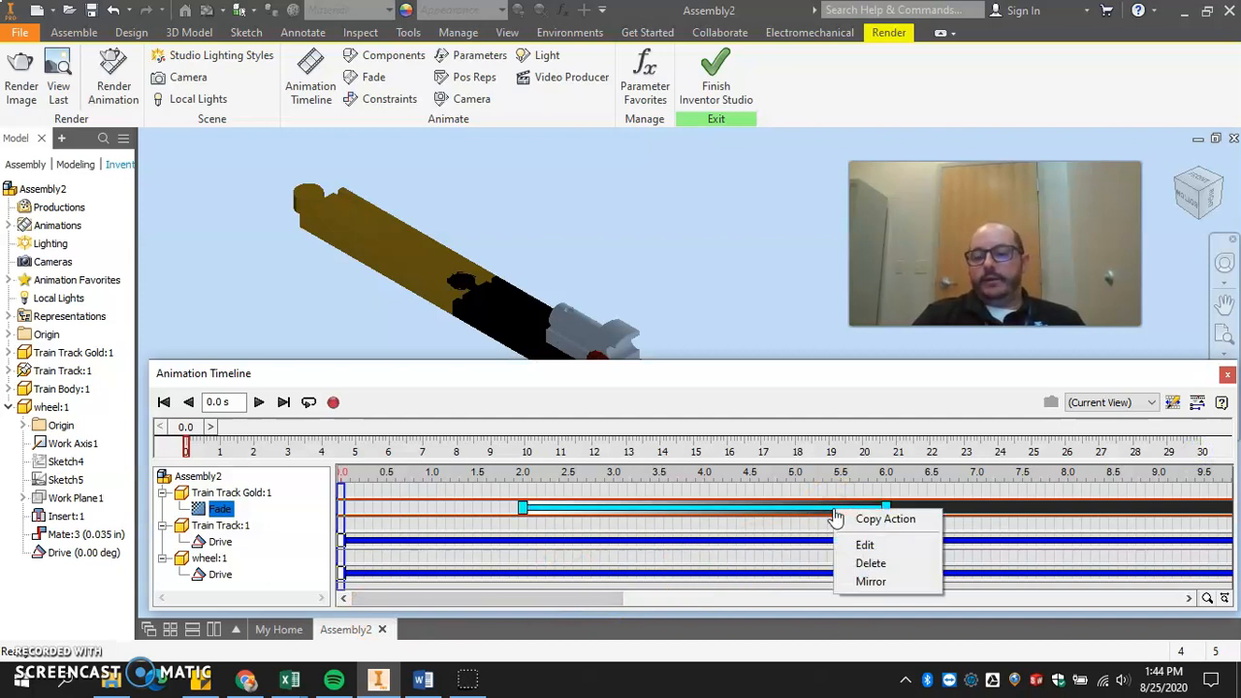
pyautogui.click(881, 582)
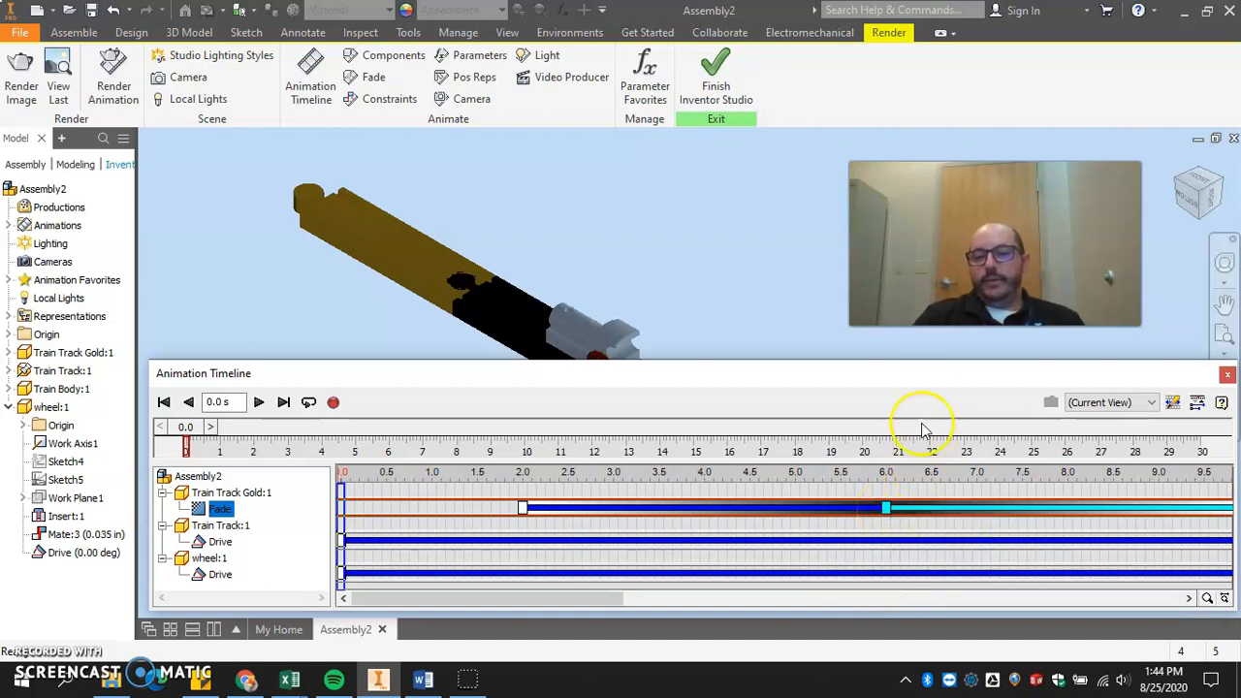
# Play the animation from 0 seconds with the action editor collapsed to check the mirrored fade, and stop it.
pyautogui.moveTo(928, 383); pyautogui.dragTo(832, 363)
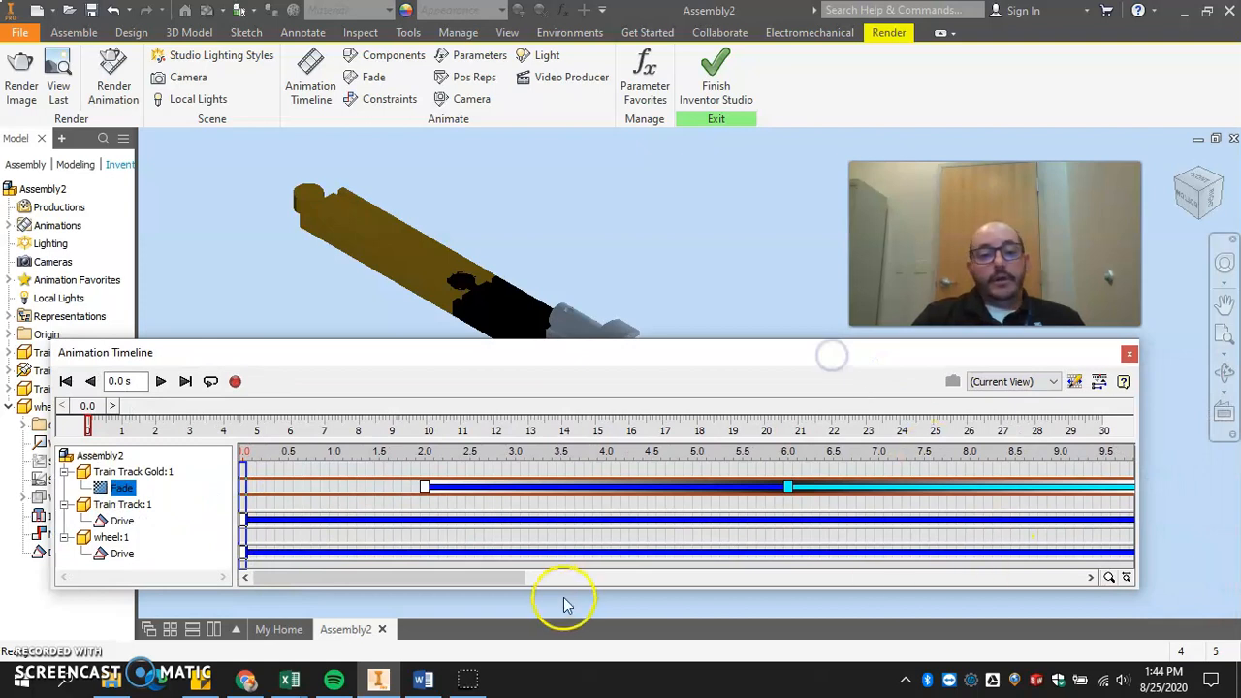
pyautogui.moveTo(479, 579)
pyautogui.mouseDown()
pyautogui.moveTo(540, 578)
pyautogui.moveTo(460, 577)
pyautogui.mouseUp()
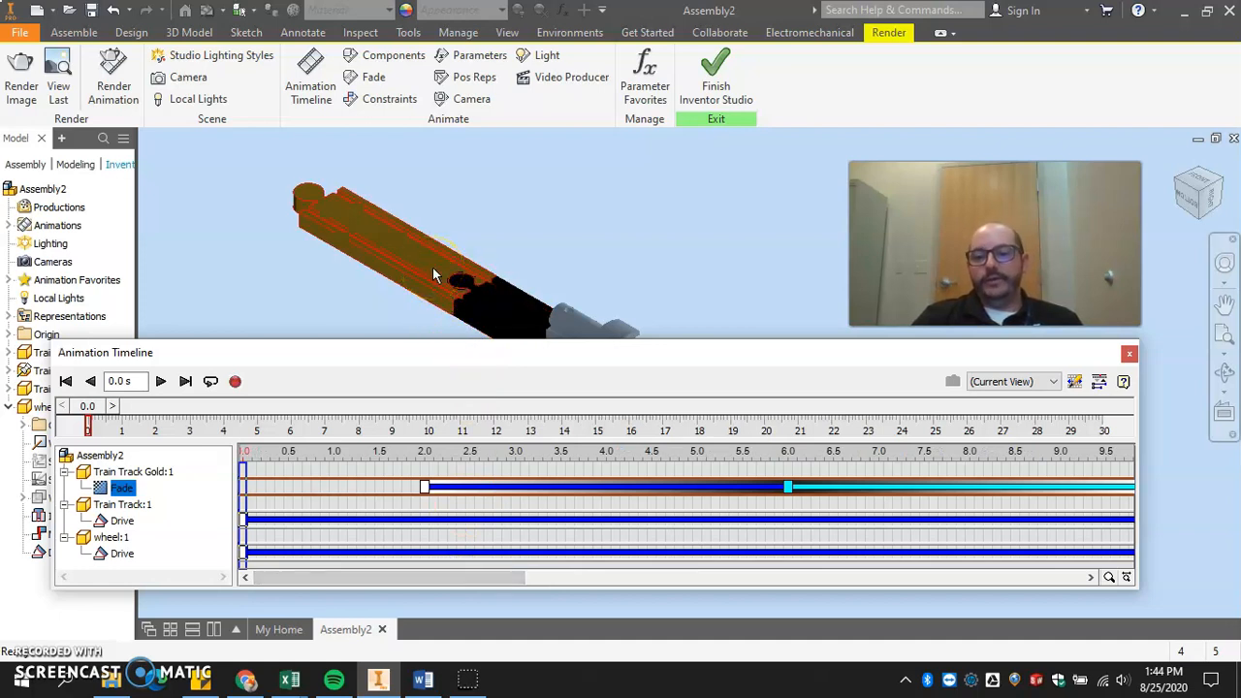
pyautogui.click(454, 579)
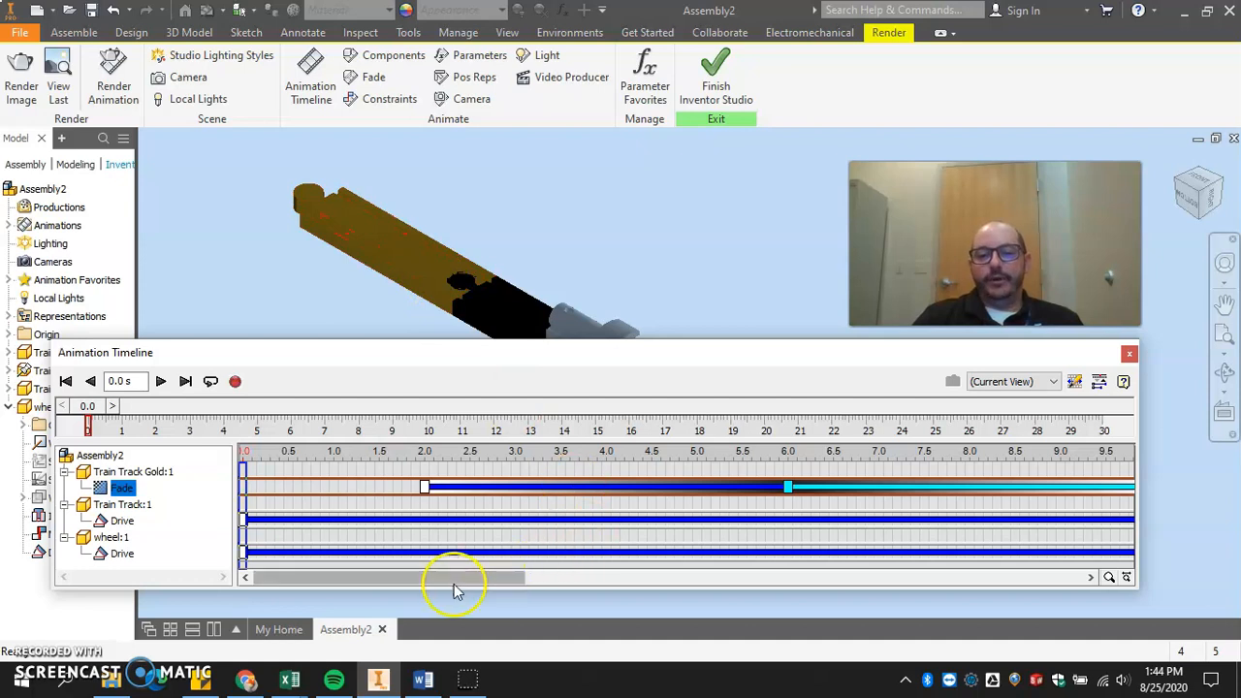
pyautogui.moveTo(440, 585); pyautogui.dragTo(378, 570)
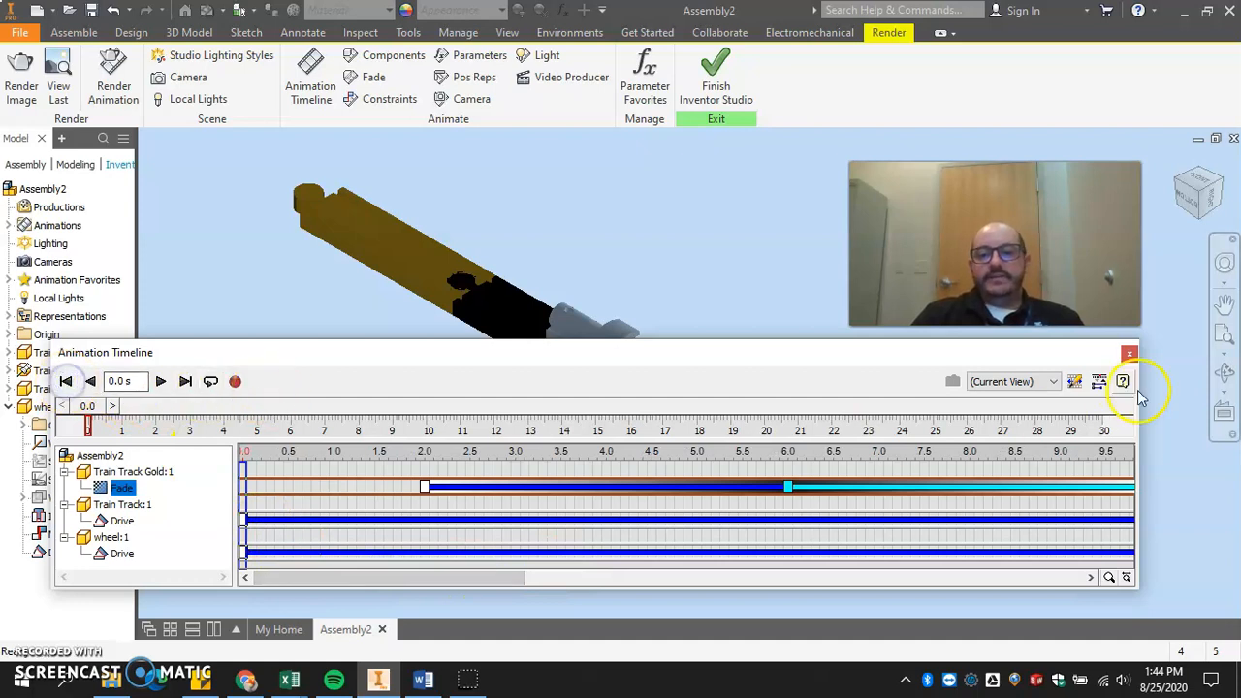
pyautogui.click(1098, 382)
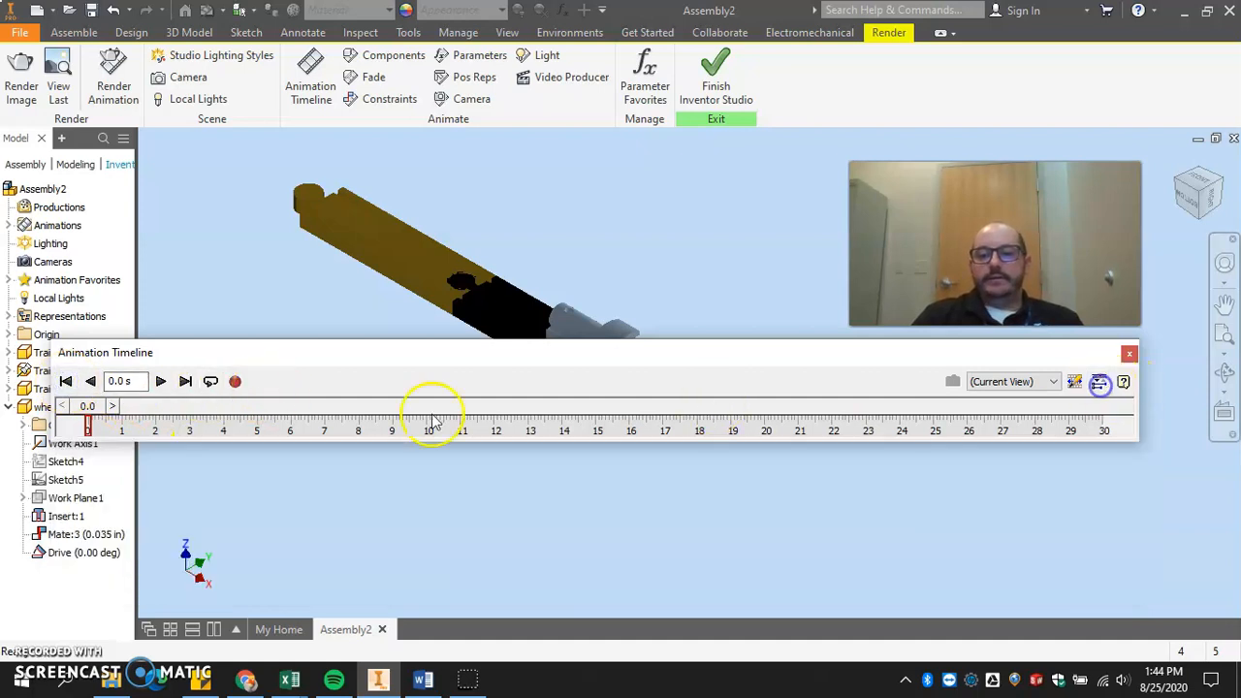
pyautogui.click(159, 381)
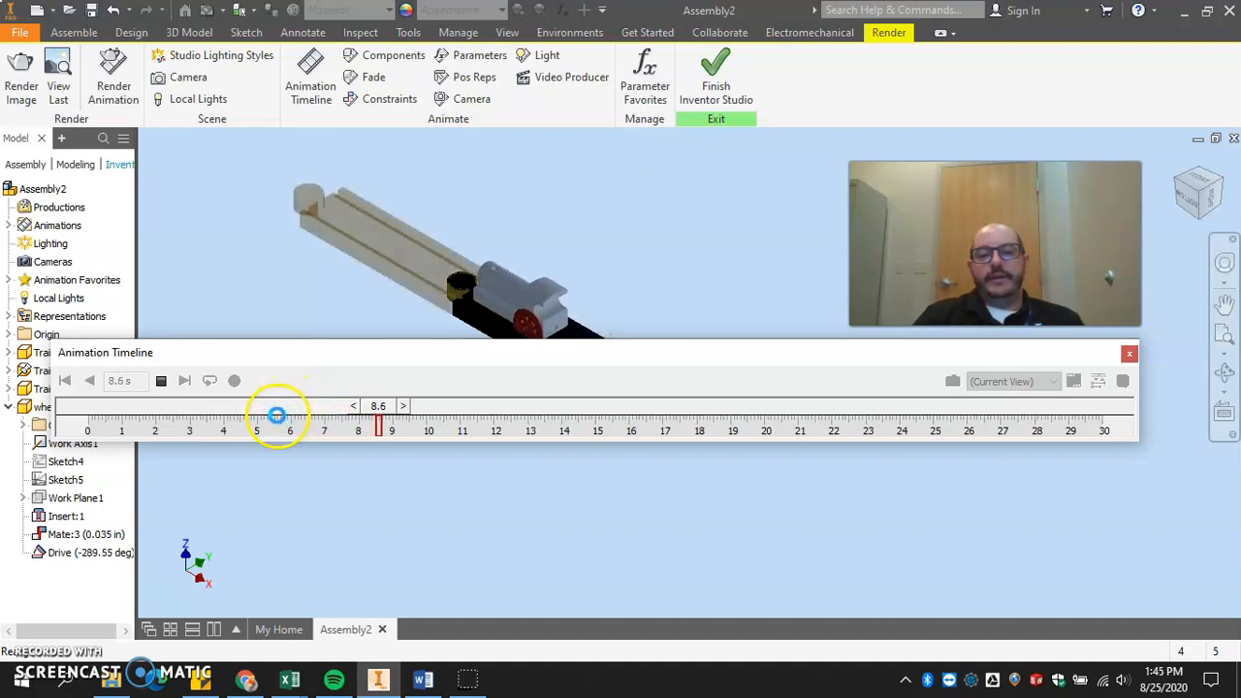
pyautogui.click(160, 380)
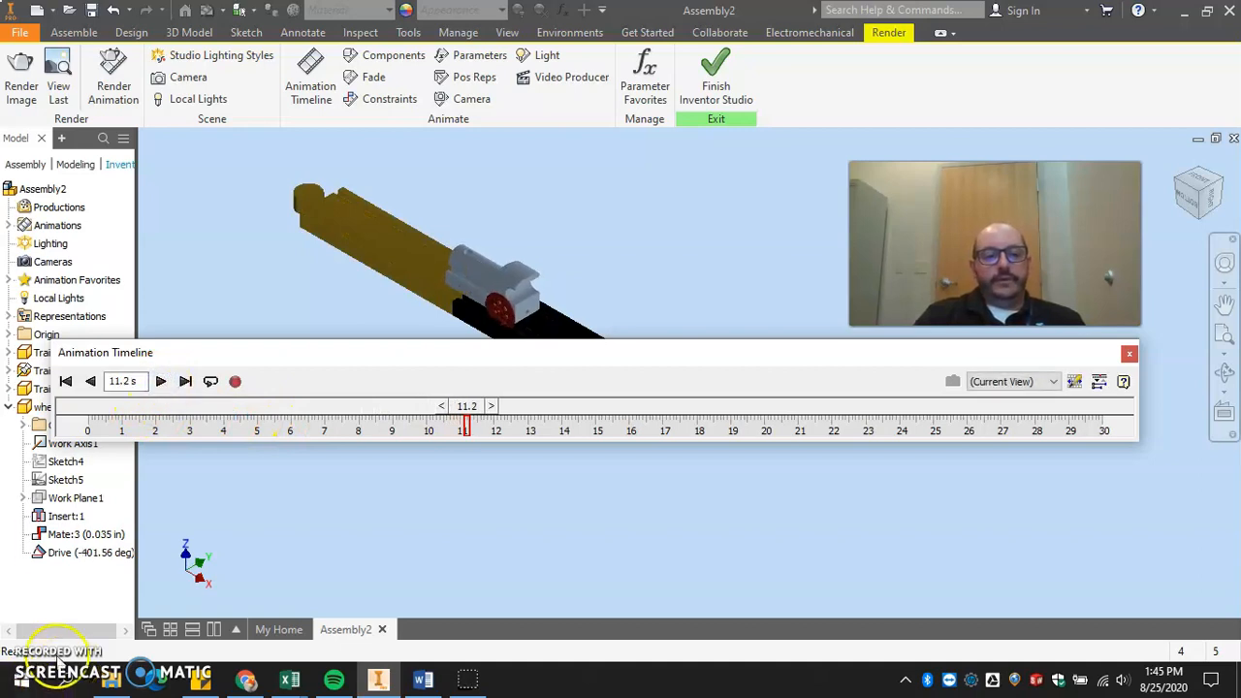
pyautogui.click(466, 679)
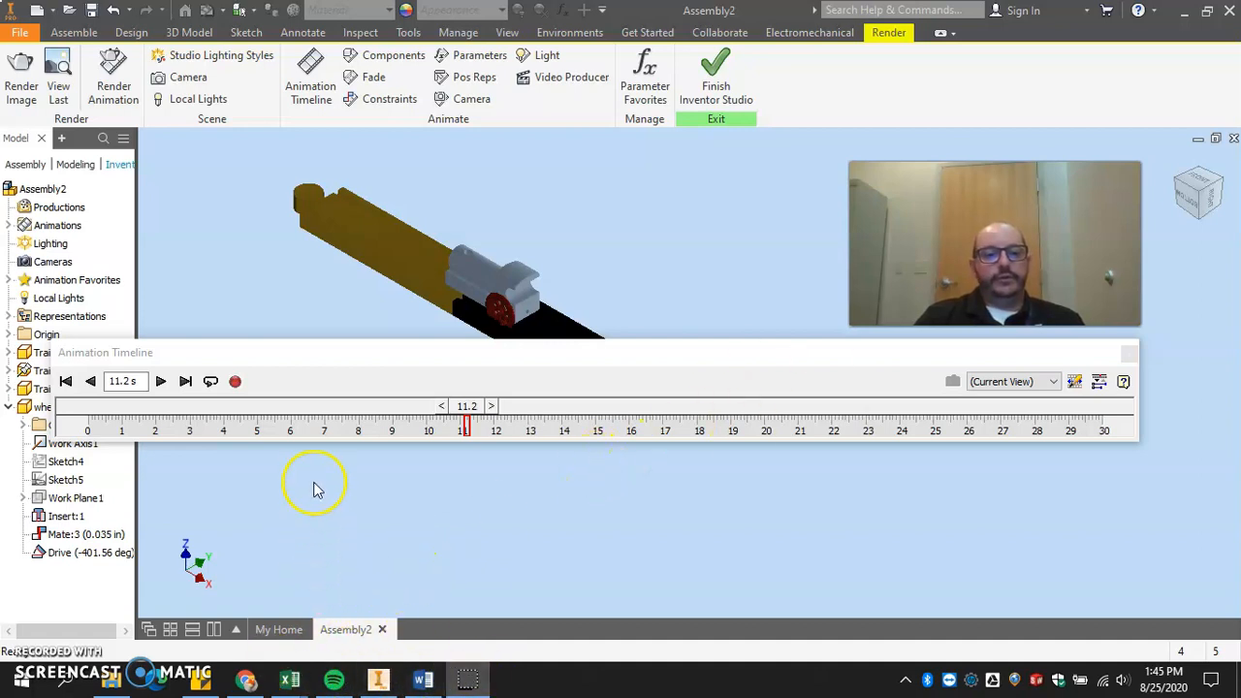
pyautogui.click(327, 376)
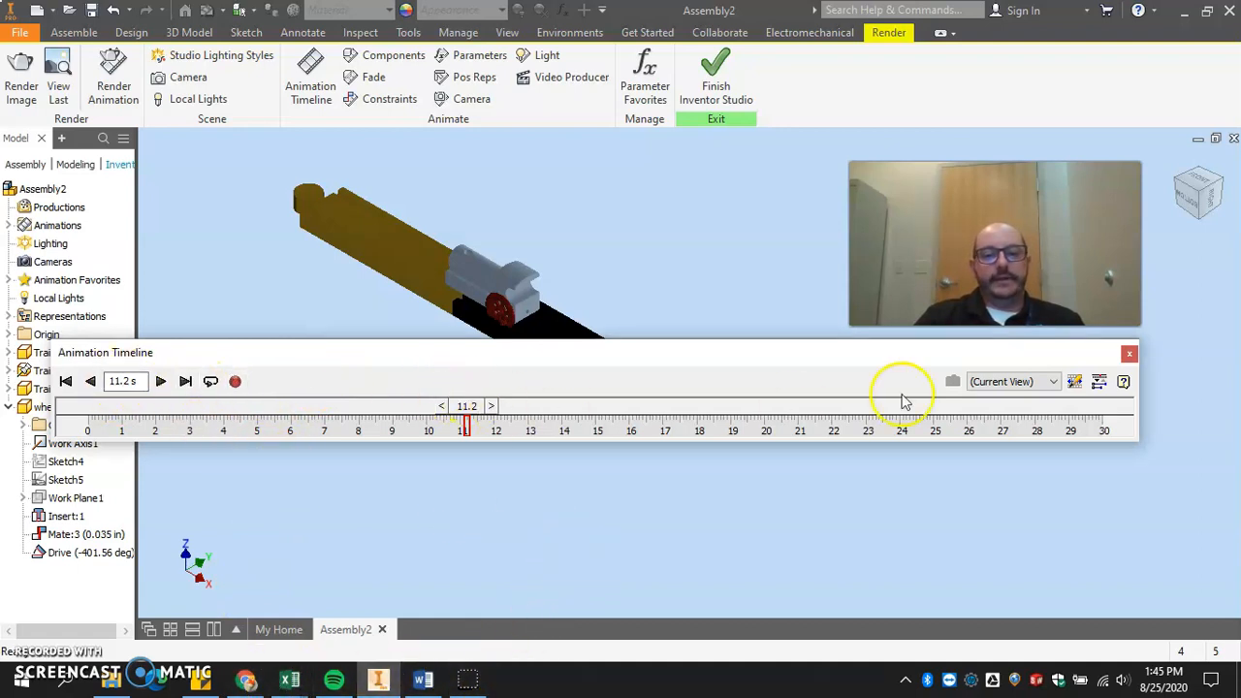
# Move the gold track's mirrored fade to start at 8 seconds, and replay the animation from 0 seconds.
pyautogui.click(1101, 381)
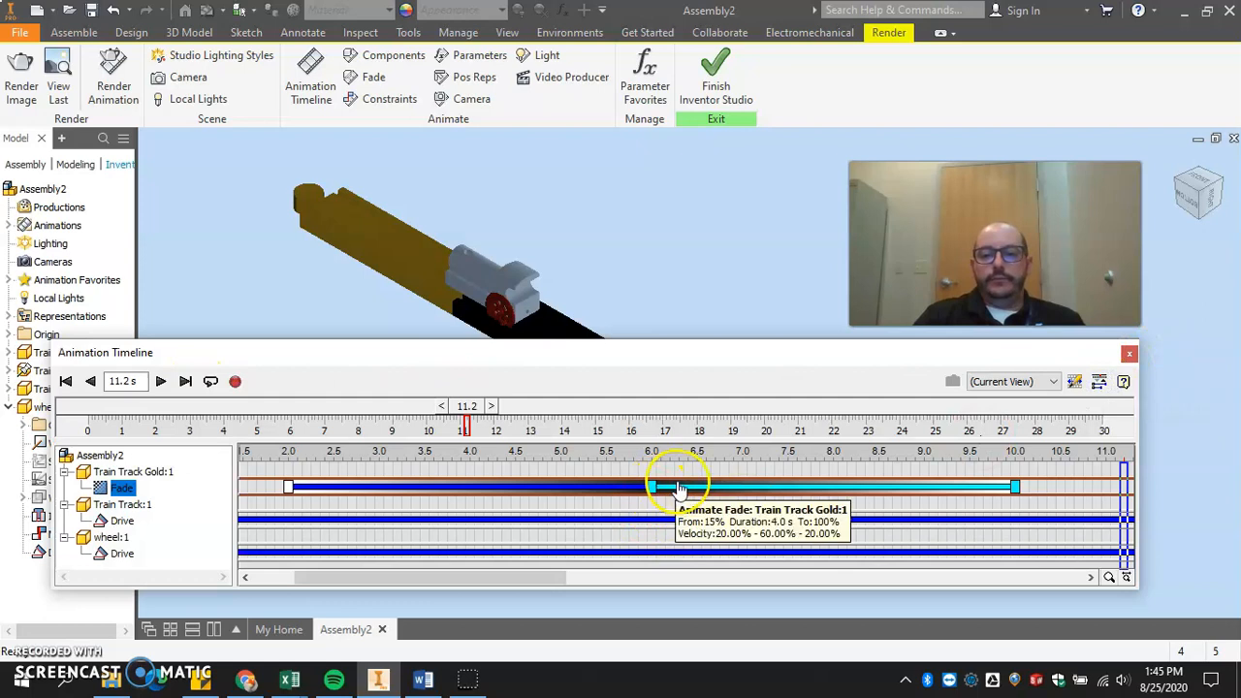
pyautogui.moveTo(695, 490); pyautogui.dragTo(848, 492)
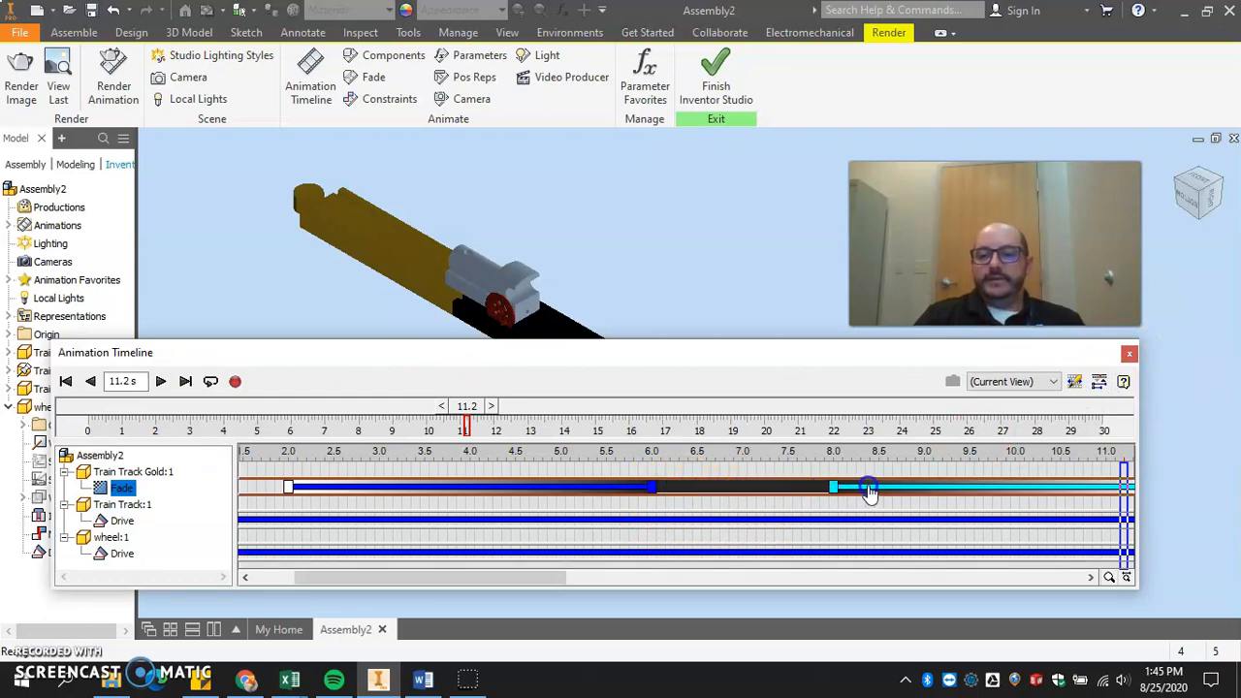
pyautogui.click(67, 381)
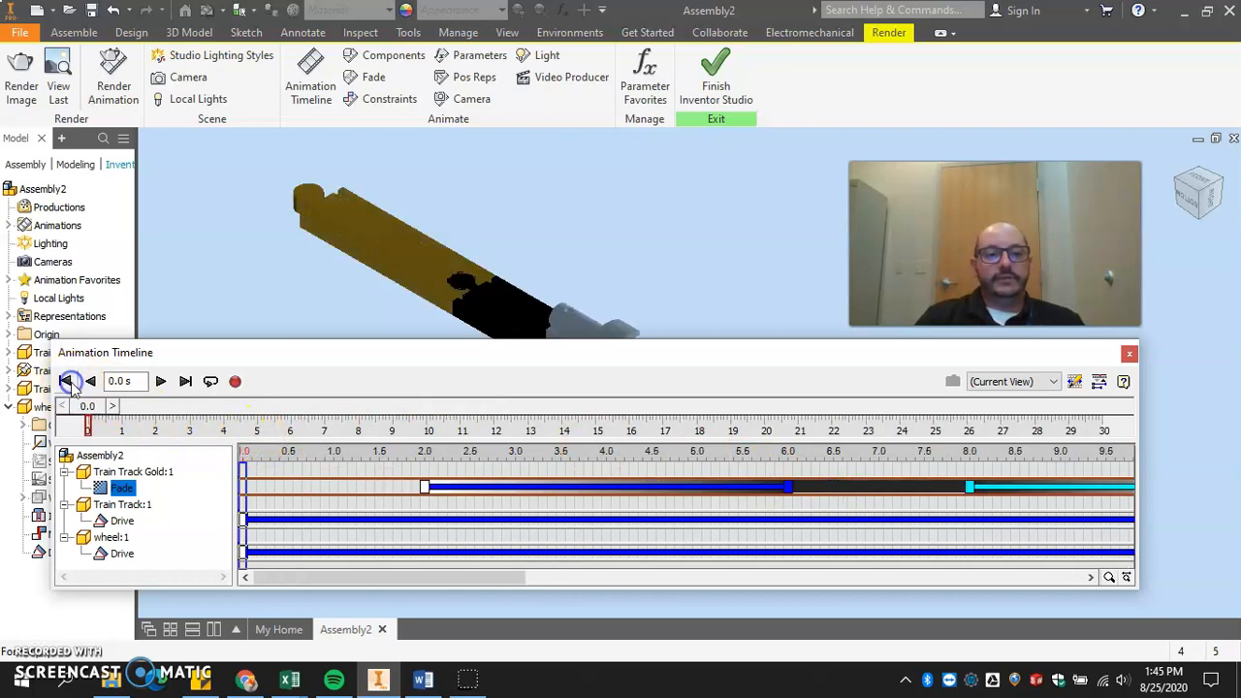
pyautogui.click(161, 381)
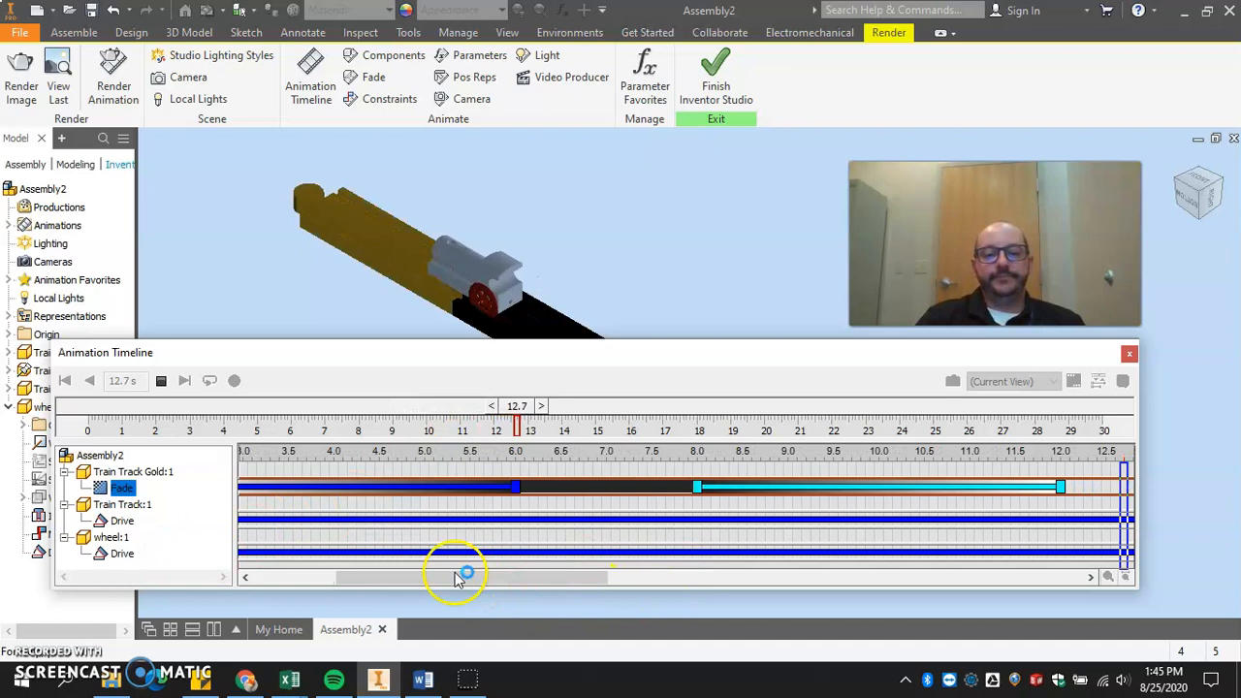
pyautogui.click(247, 680)
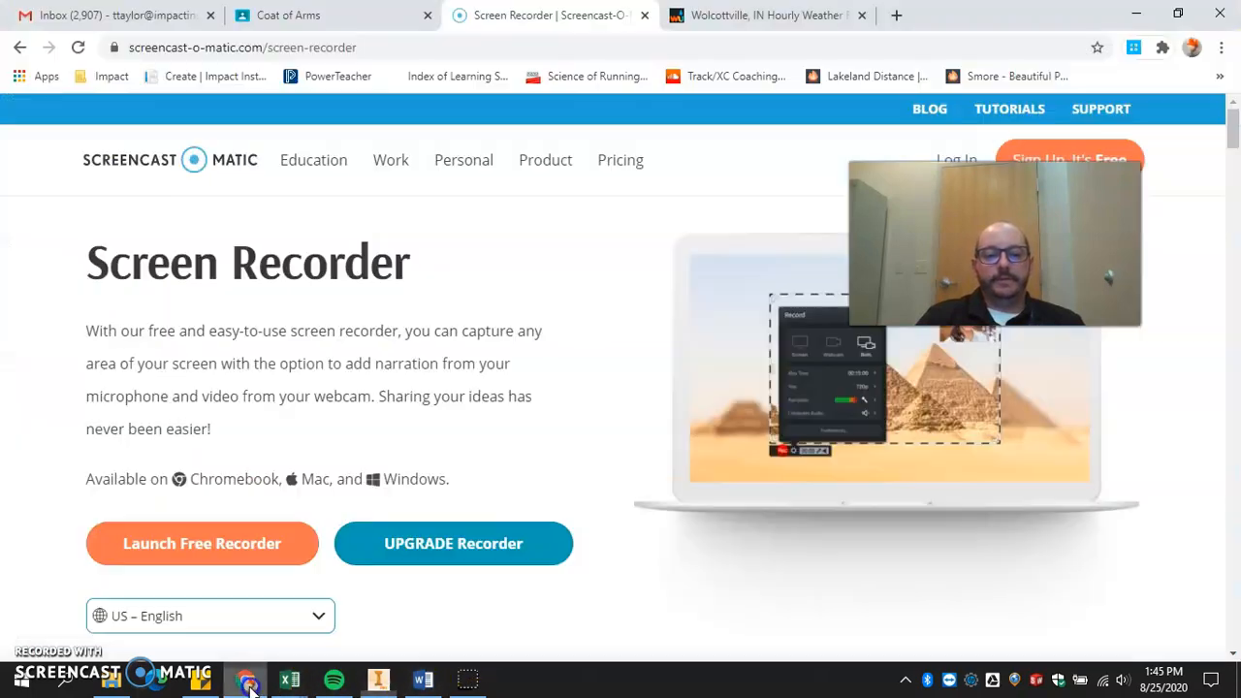
pyautogui.click(472, 680)
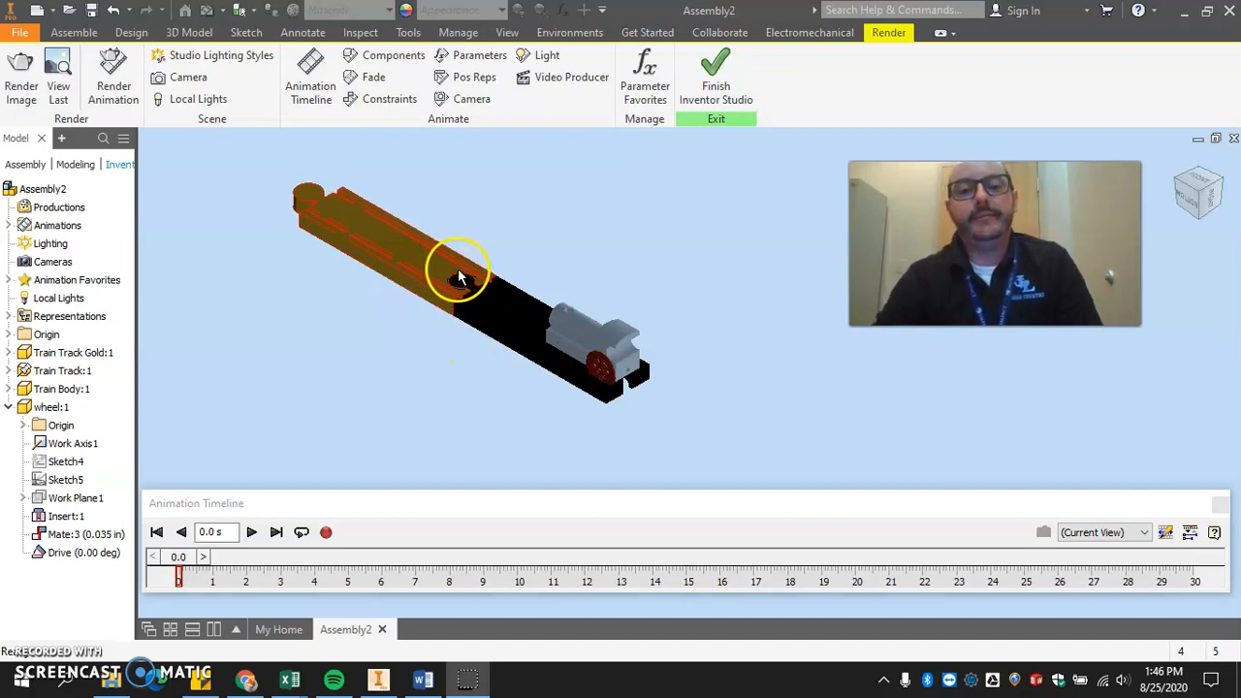
# Create a camera from a closer view of the train and the joint between the black and gold tracks.
pyautogui.moveTo(444, 310); pyautogui.dragTo(665, 349, button='middle')
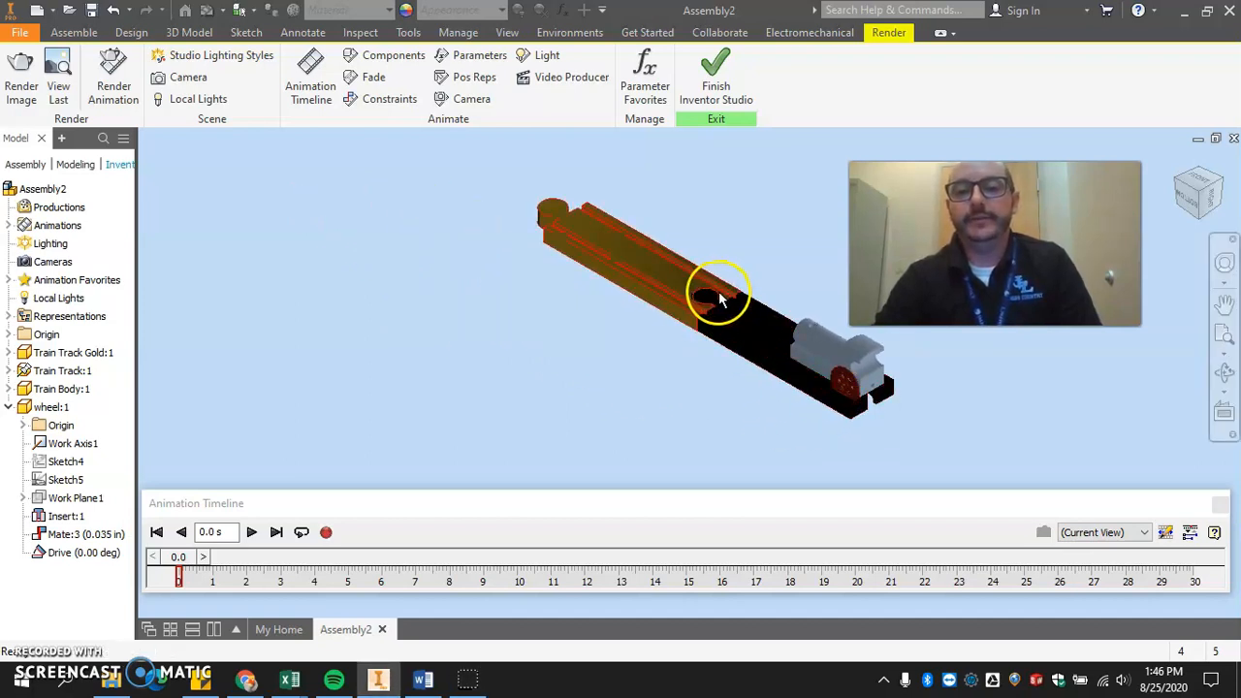
pyautogui.scroll(-3, 715, 290)
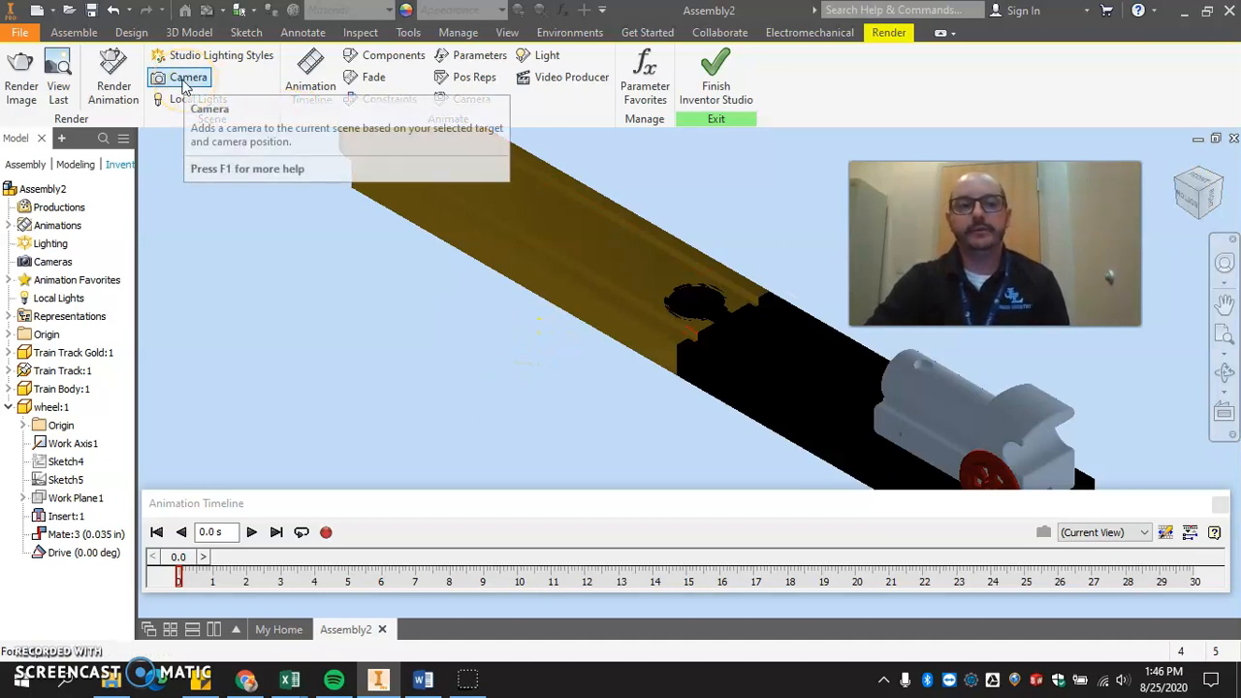
pyautogui.rightClick(58, 266)
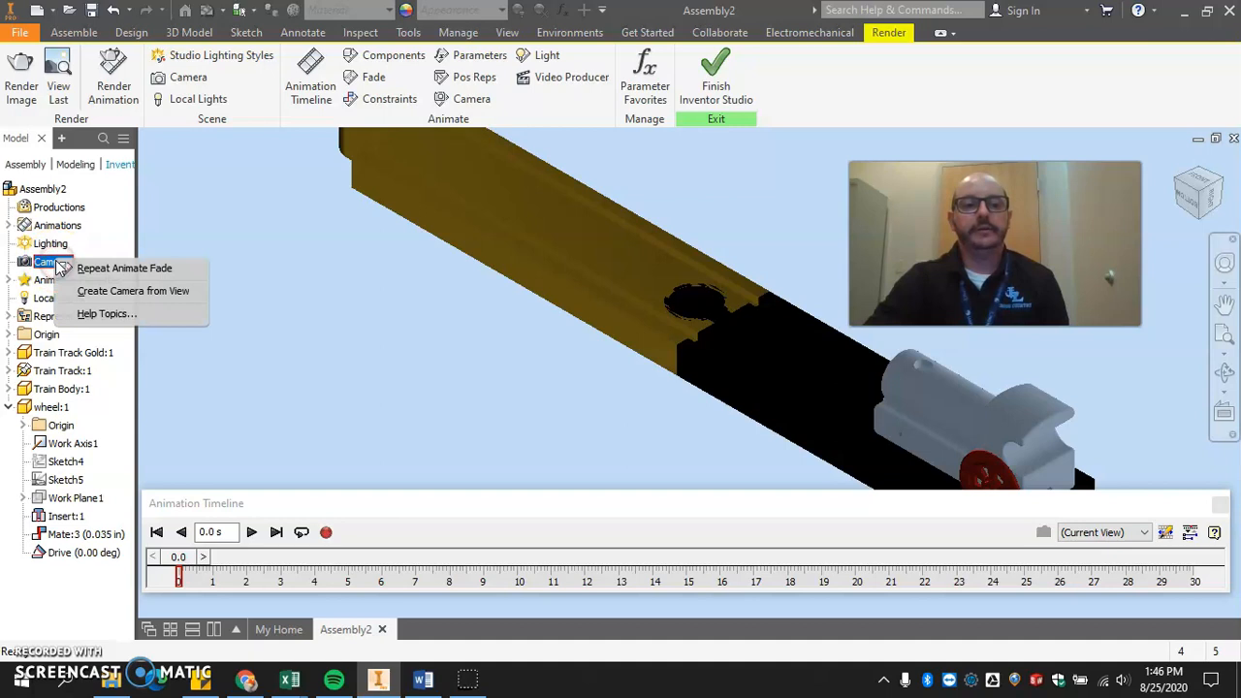
pyautogui.click(137, 295)
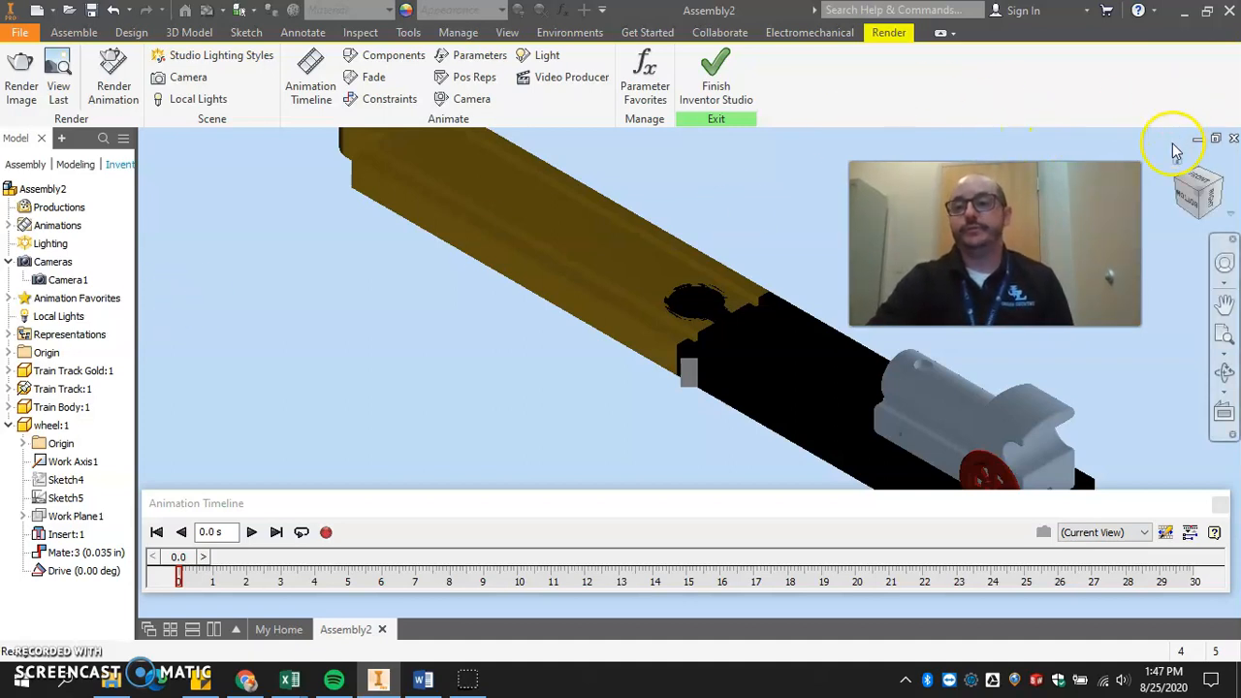
# Turn the assembly to a corner view showing the tracks and the placed camera from the opposite upper side.
pyautogui.click(1214, 181)
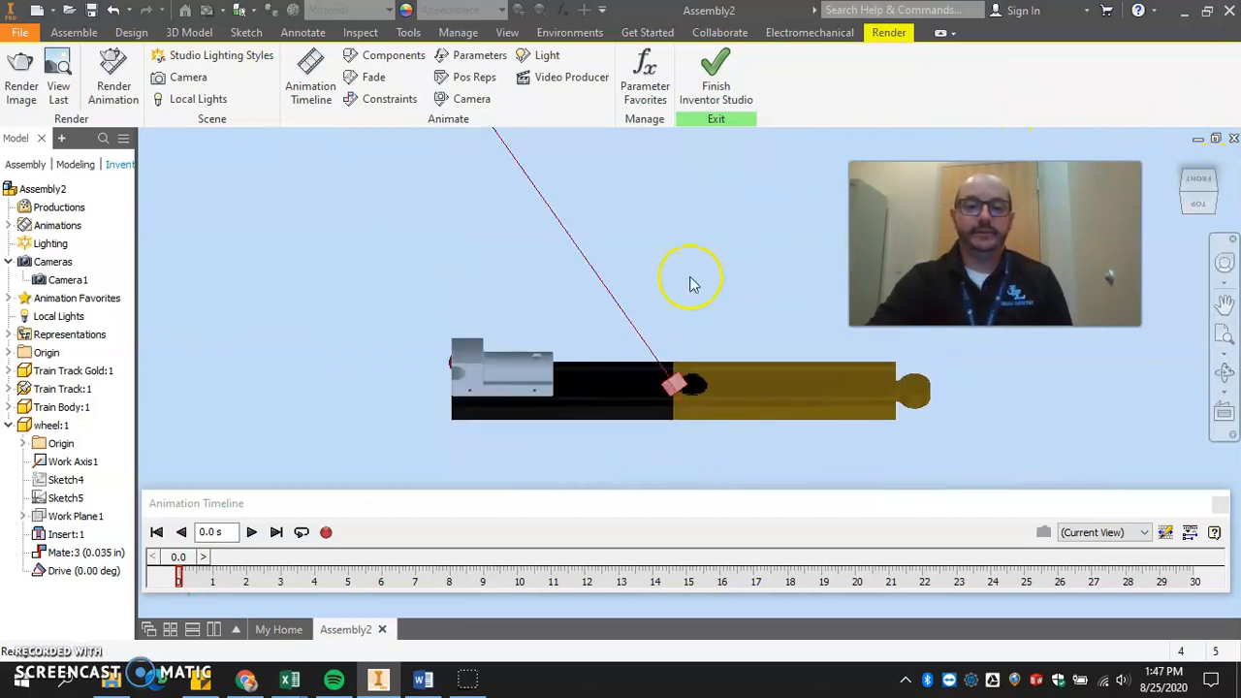
pyautogui.click(1187, 197)
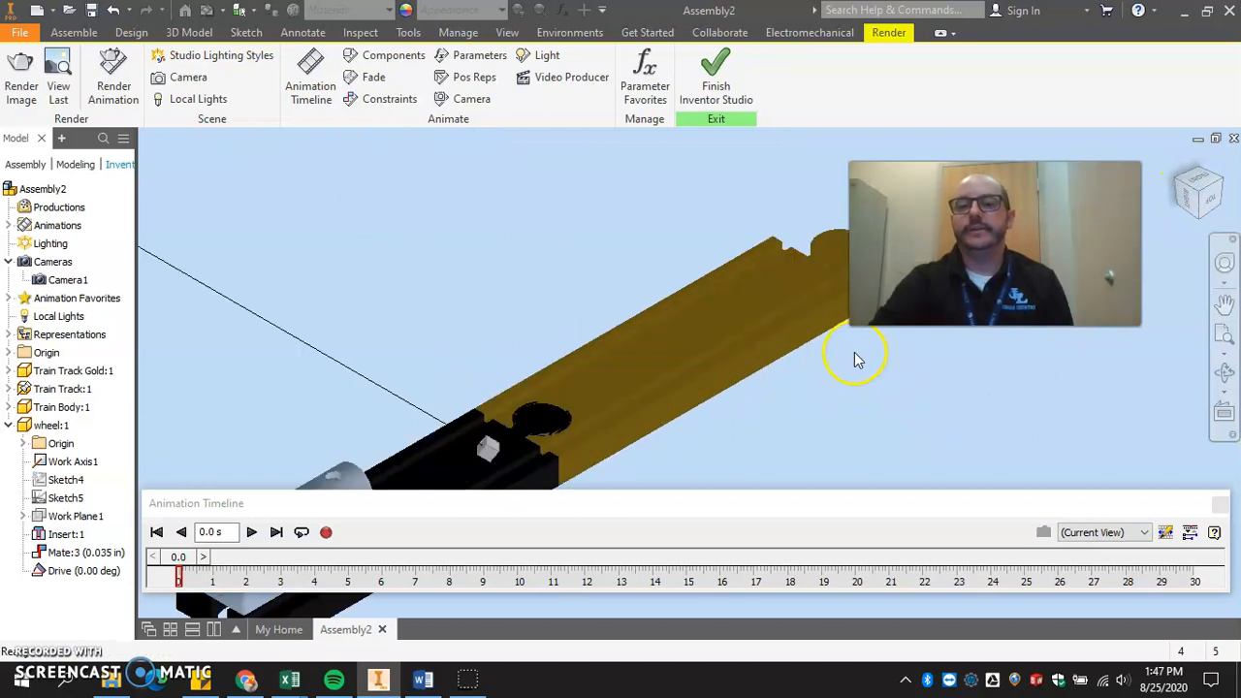
pyautogui.click(177, 79)
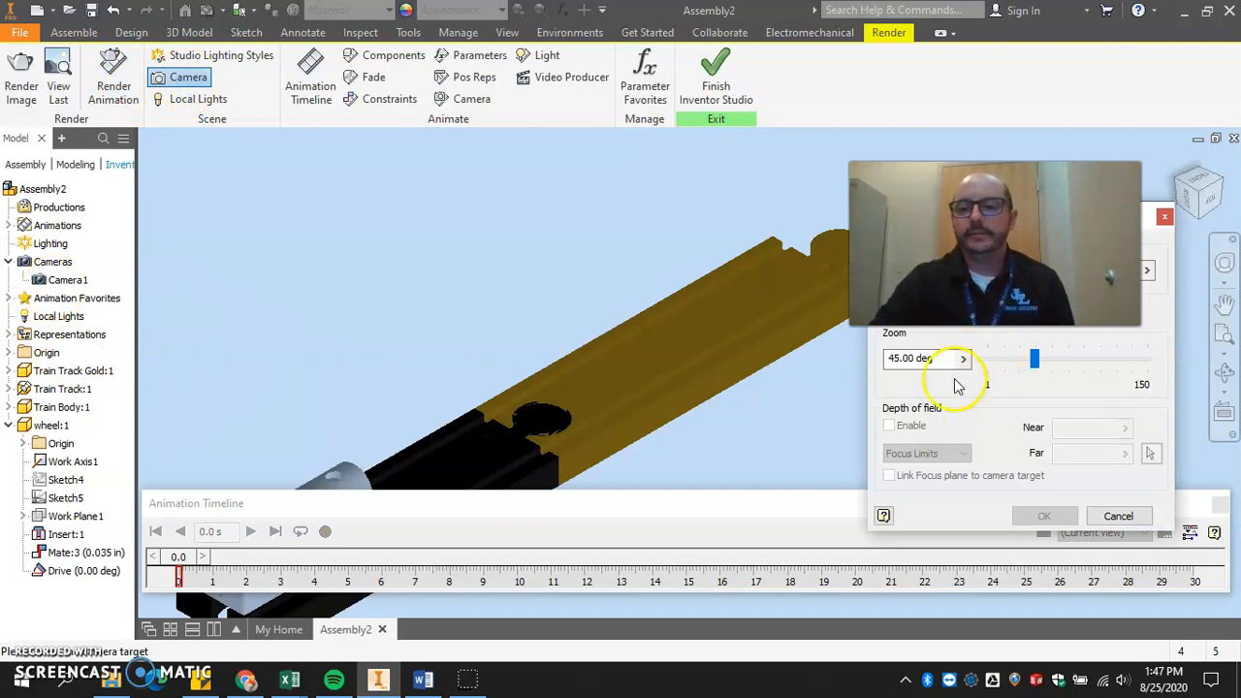
pyautogui.click(626, 388)
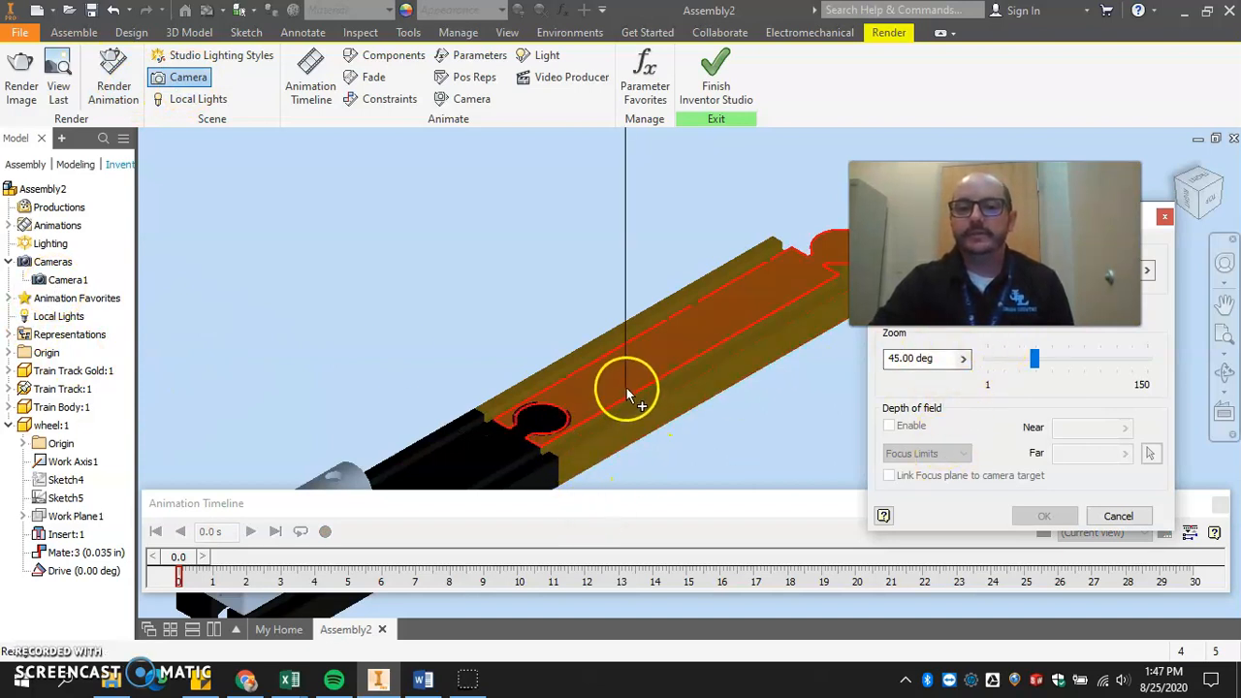
pyautogui.click(1117, 516)
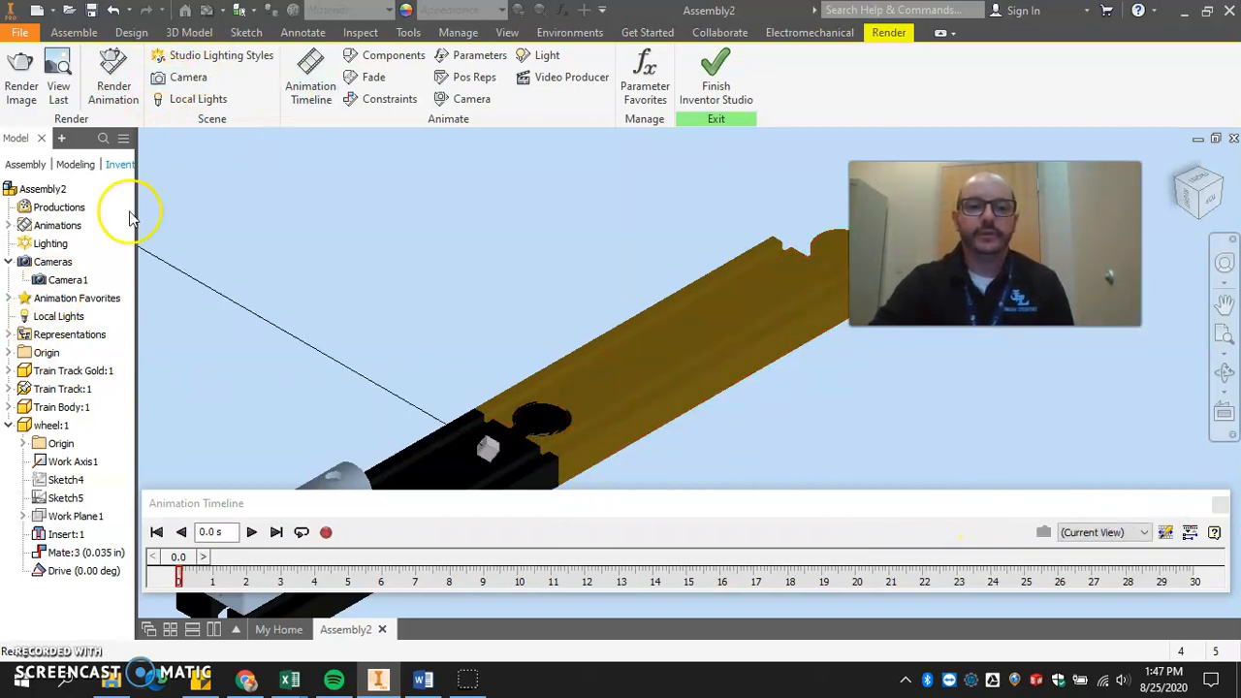
# Create a second camera from the current corner view, and switch the animation timeline's view to Camera1.
pyautogui.rightClick(58, 262)
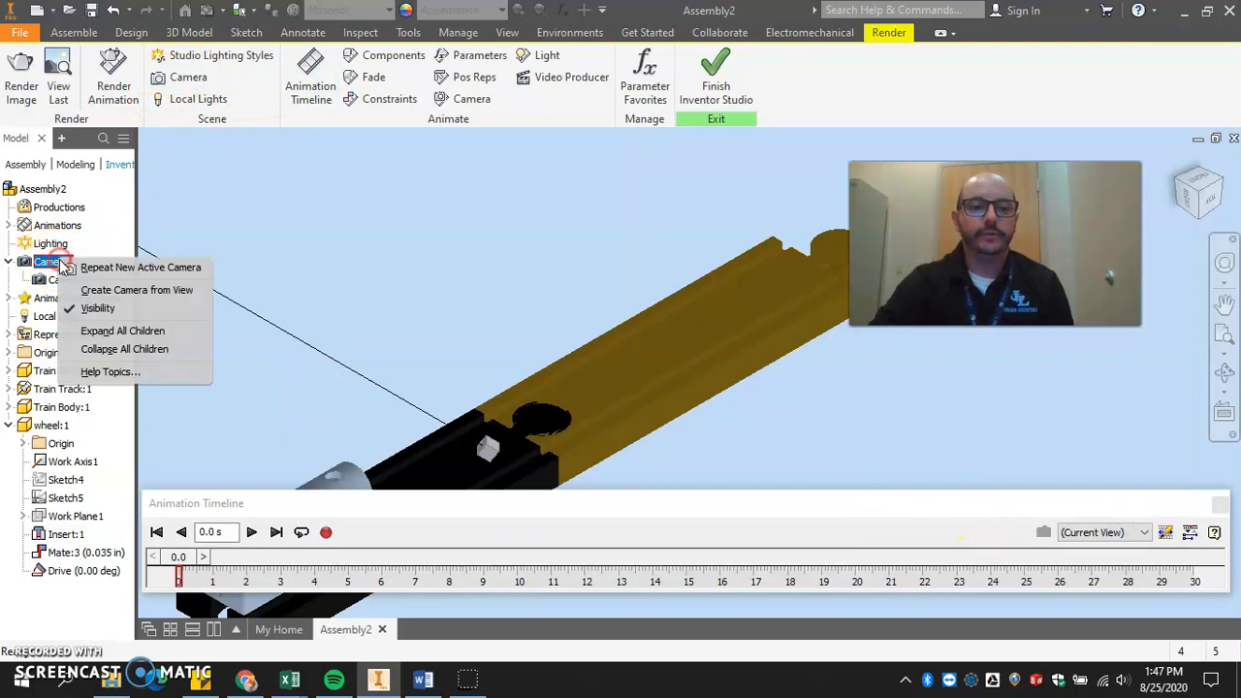
pyautogui.click(137, 290)
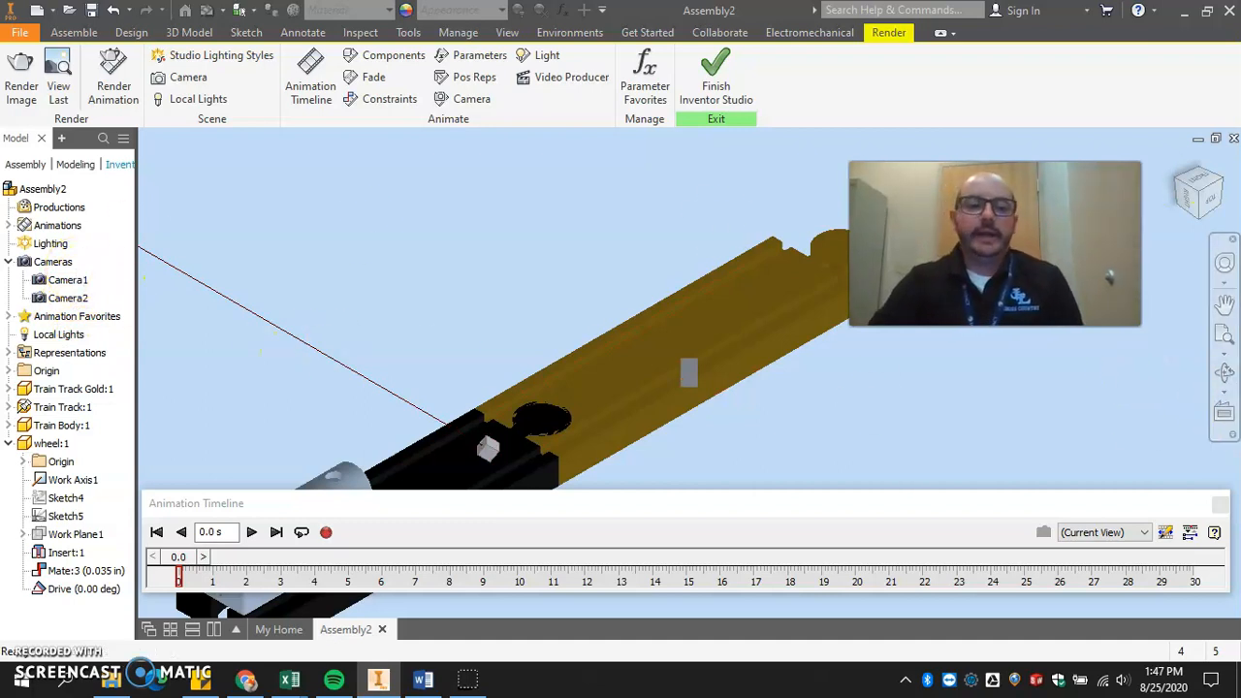
pyautogui.click(1102, 536)
pyautogui.click(1097, 558)
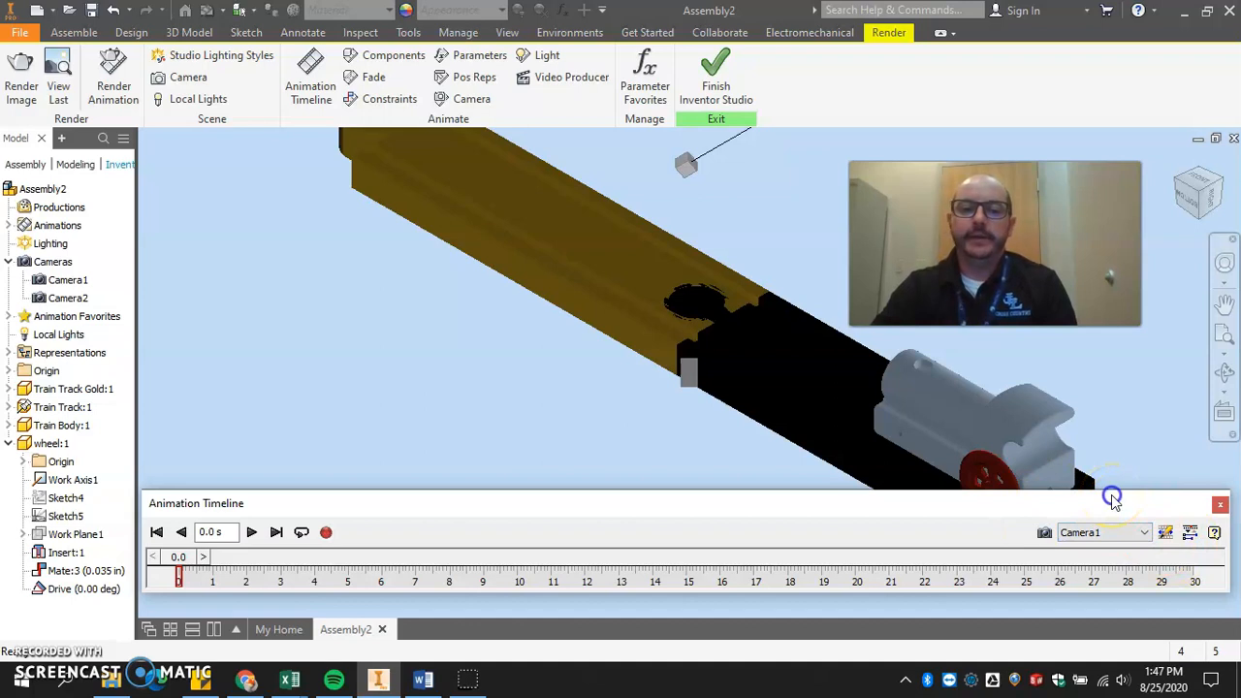
# Animate Camera1 as a turntable with a specified time range ending at 20 seconds.
pyautogui.rightClick(63, 281)
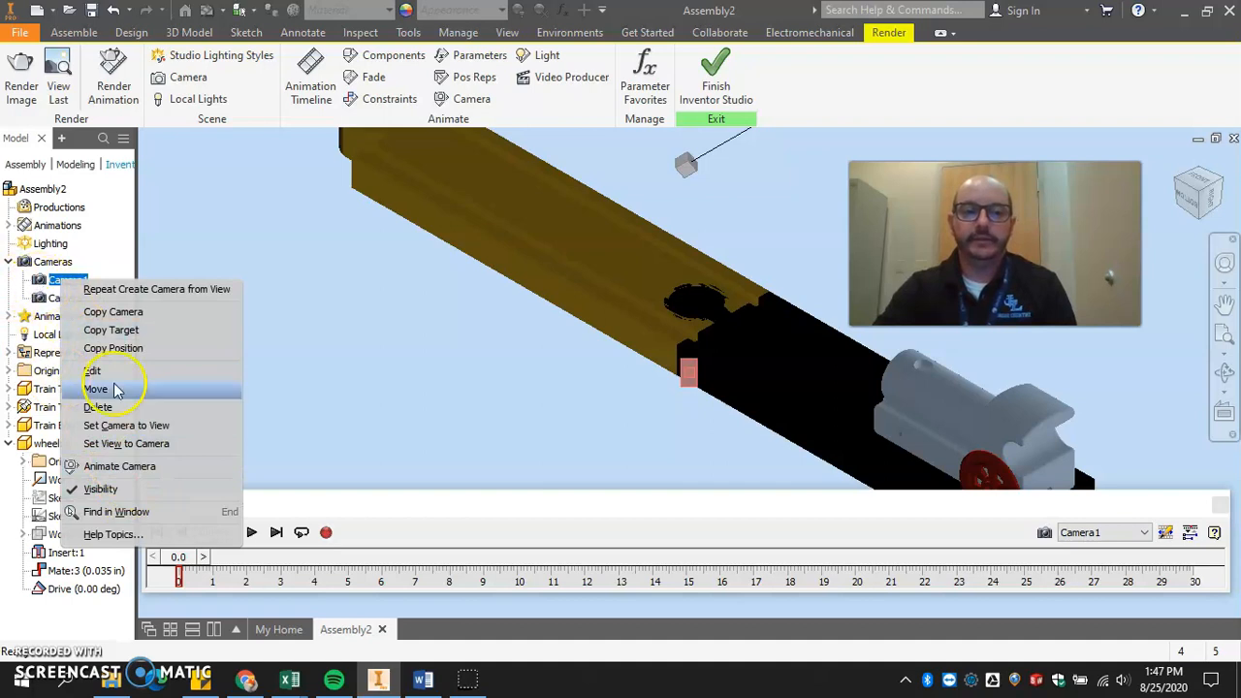
pyautogui.click(147, 471)
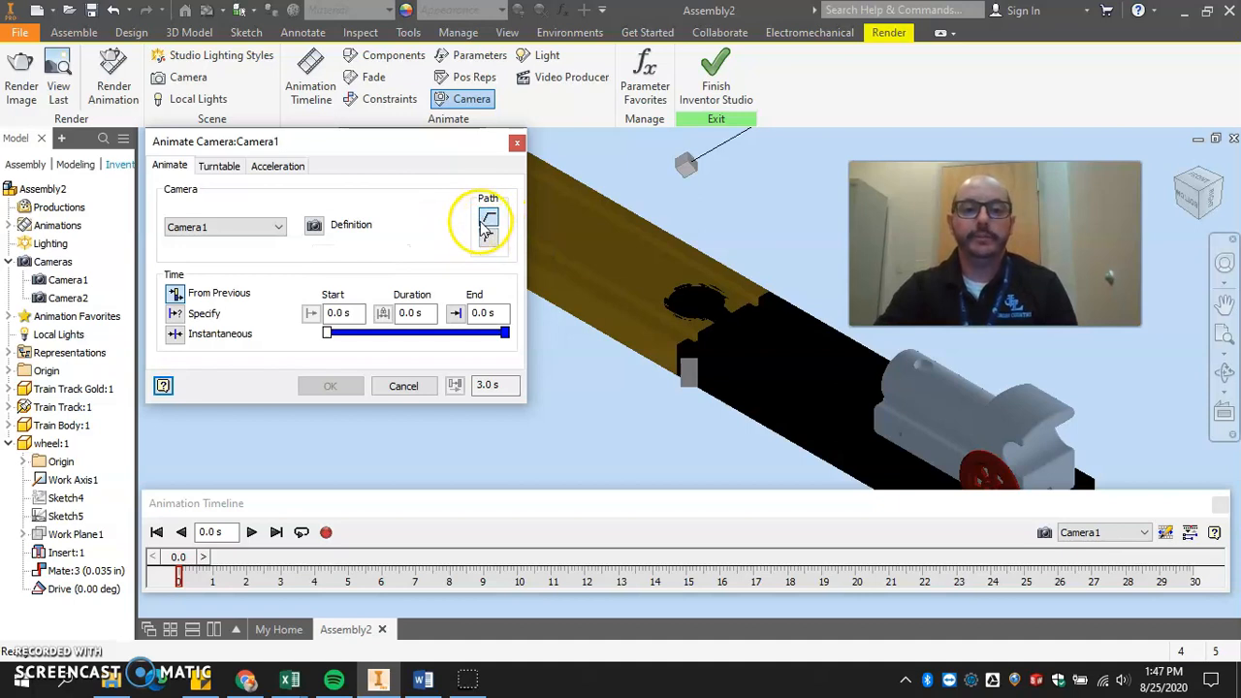
pyautogui.click(219, 169)
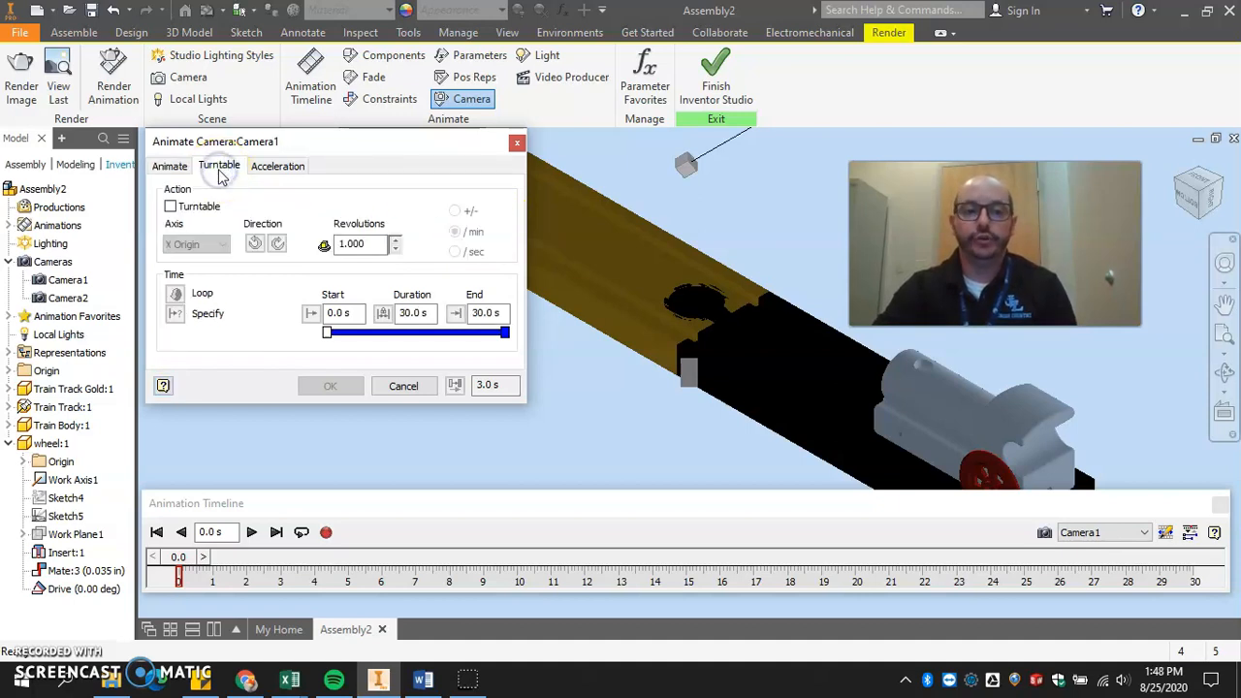
pyautogui.click(171, 206)
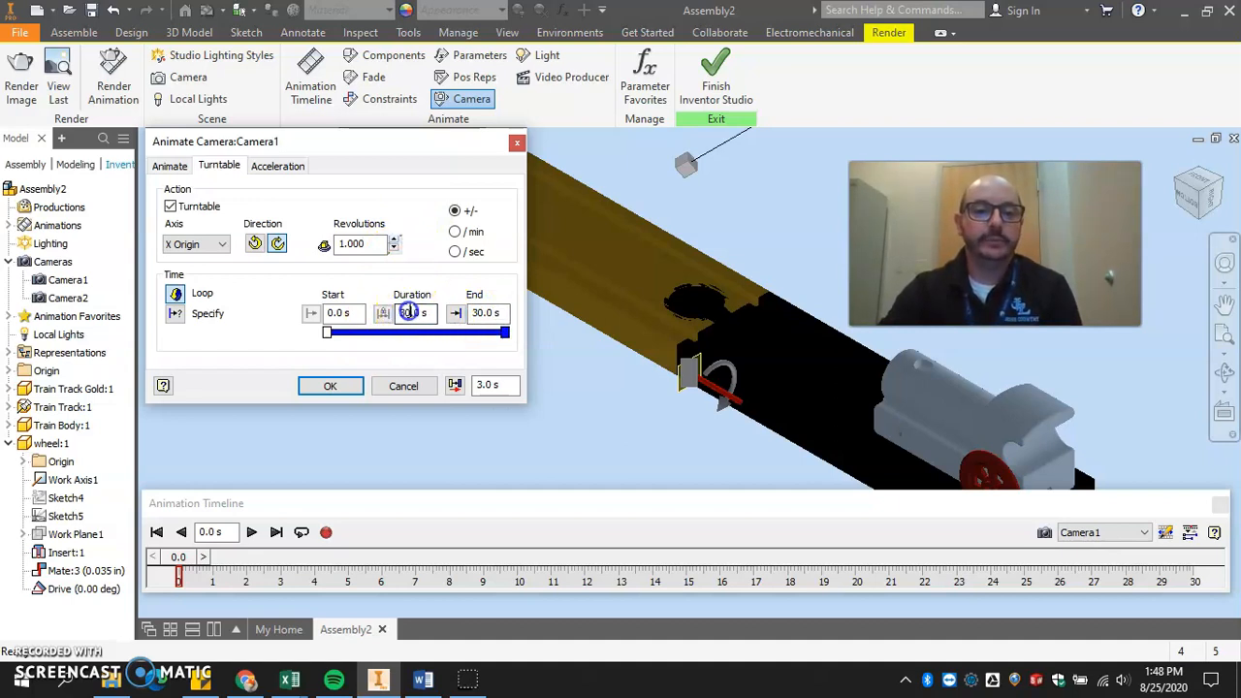
pyautogui.click(175, 314)
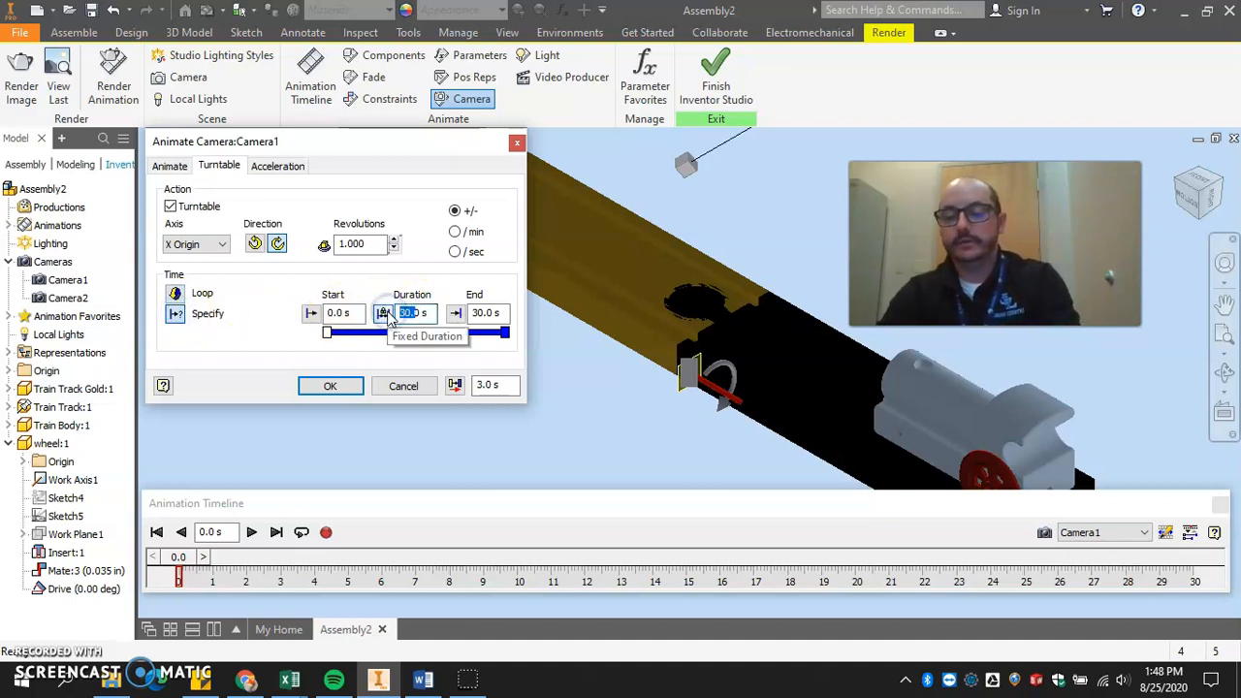
pyautogui.click(455, 317)
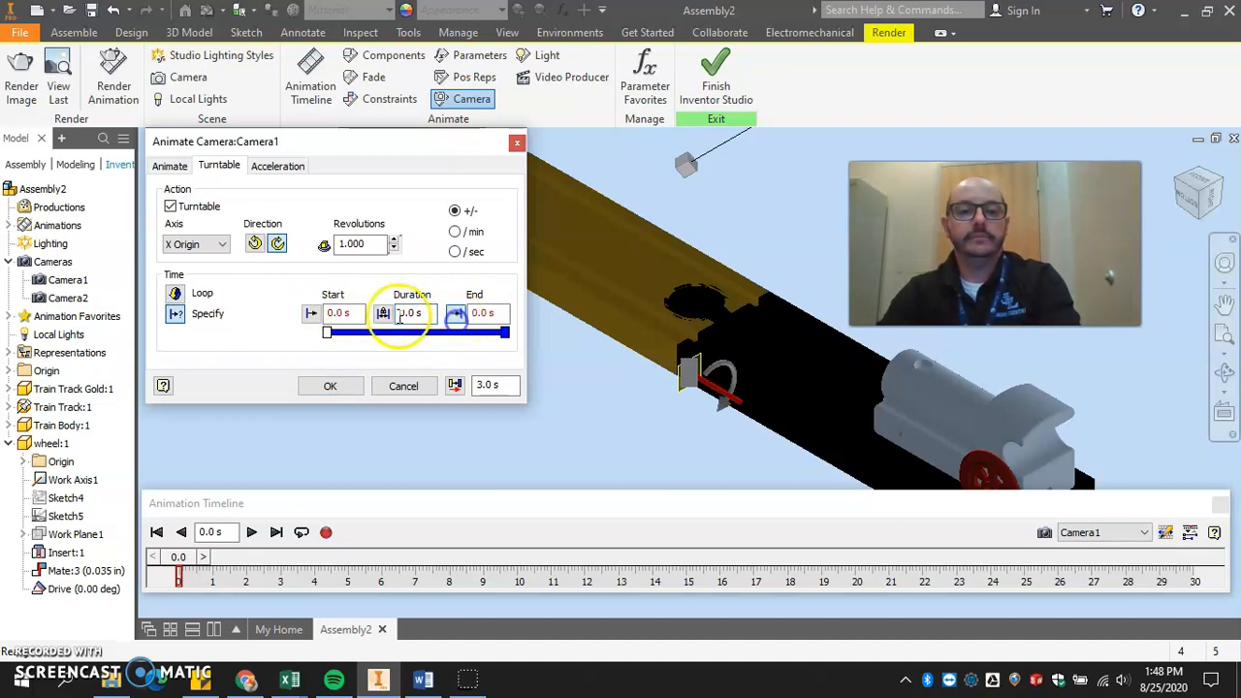
pyautogui.moveTo(419, 313); pyautogui.dragTo(382, 318)
pyautogui.click(485, 315)
pyautogui.write('20')
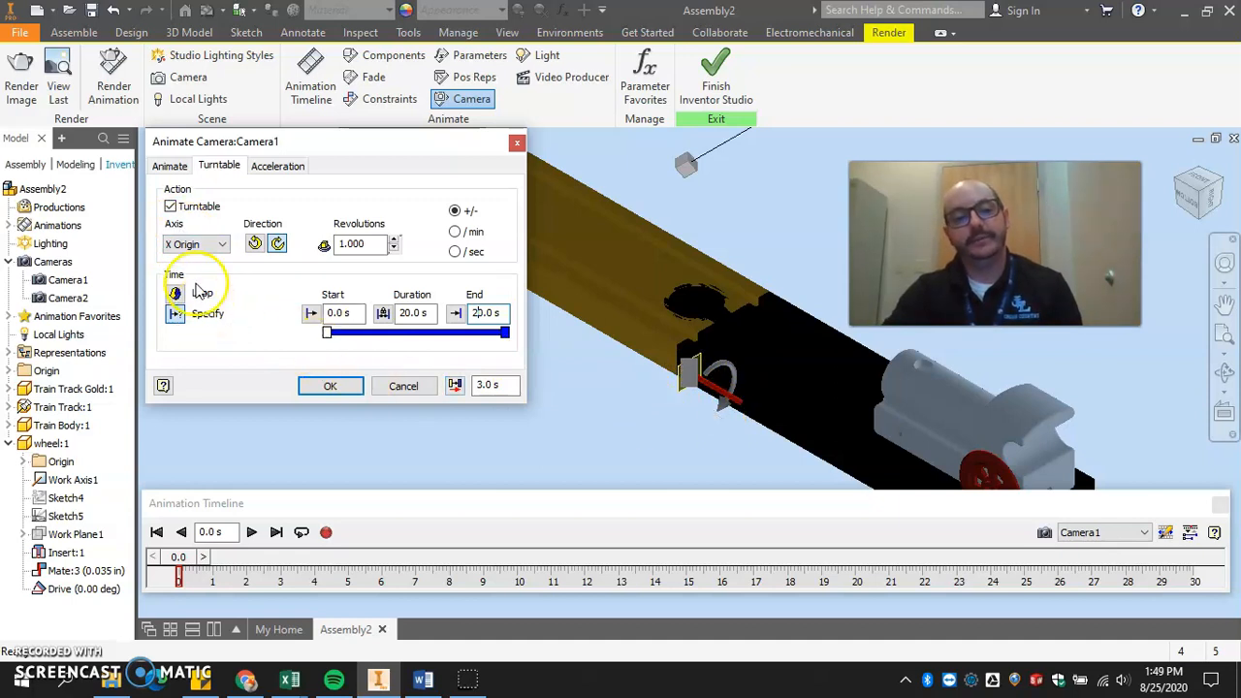
# Set Camera1's turntable axis to Z Origin and apply the camera animation.
pyautogui.click(203, 245)
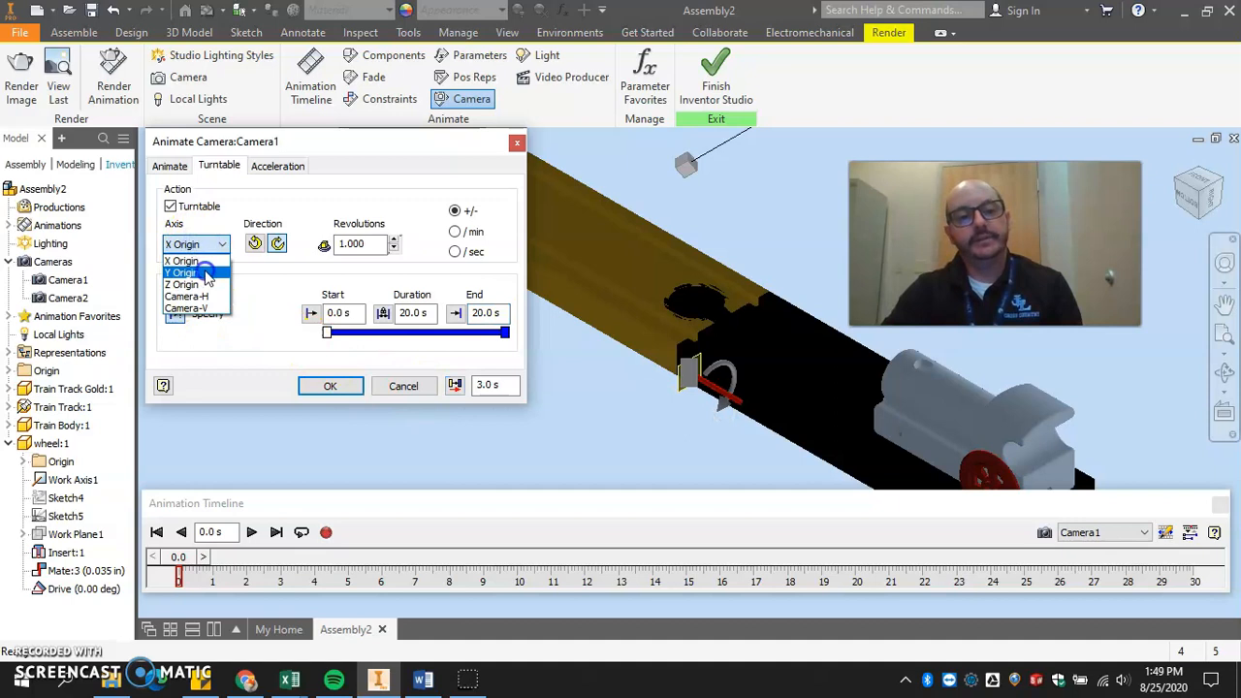
pyautogui.click(205, 274)
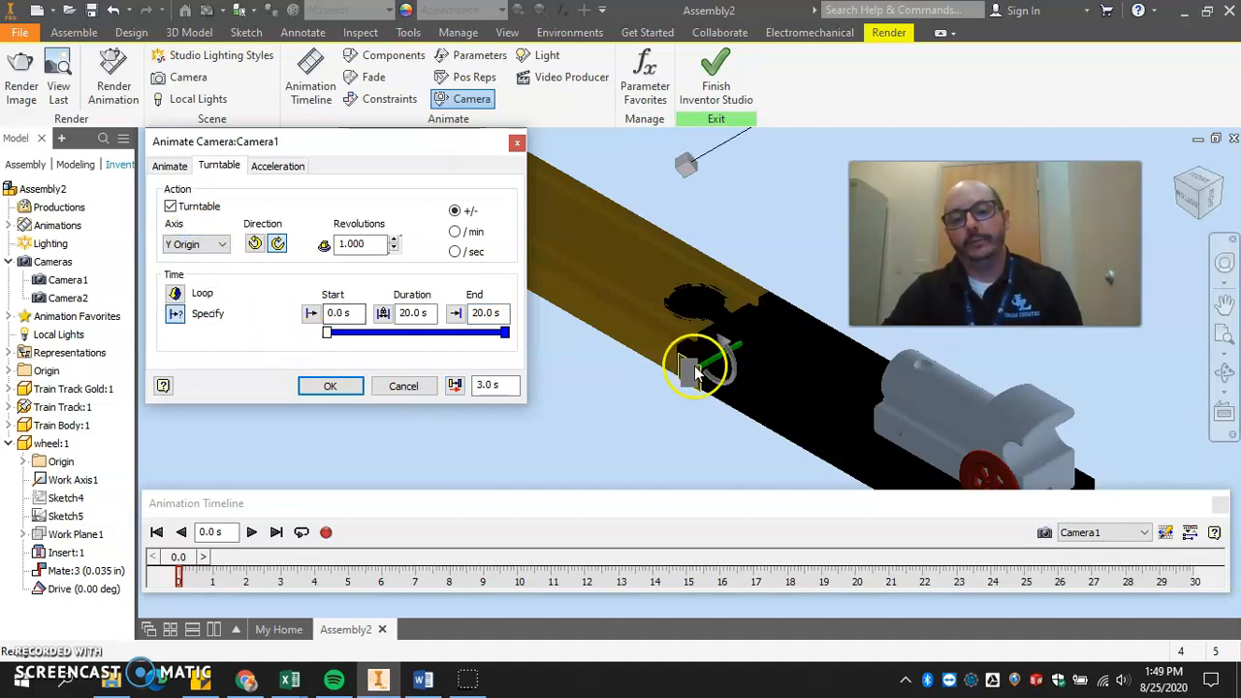
pyautogui.click(192, 246)
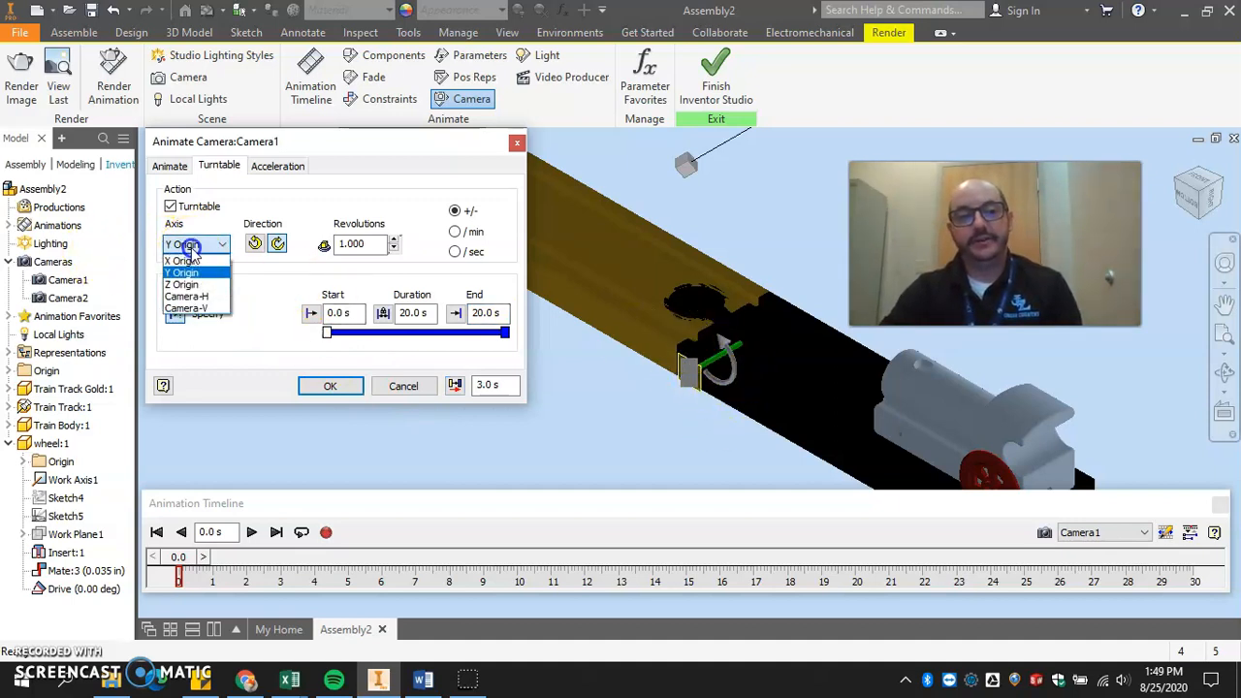
pyautogui.click(198, 284)
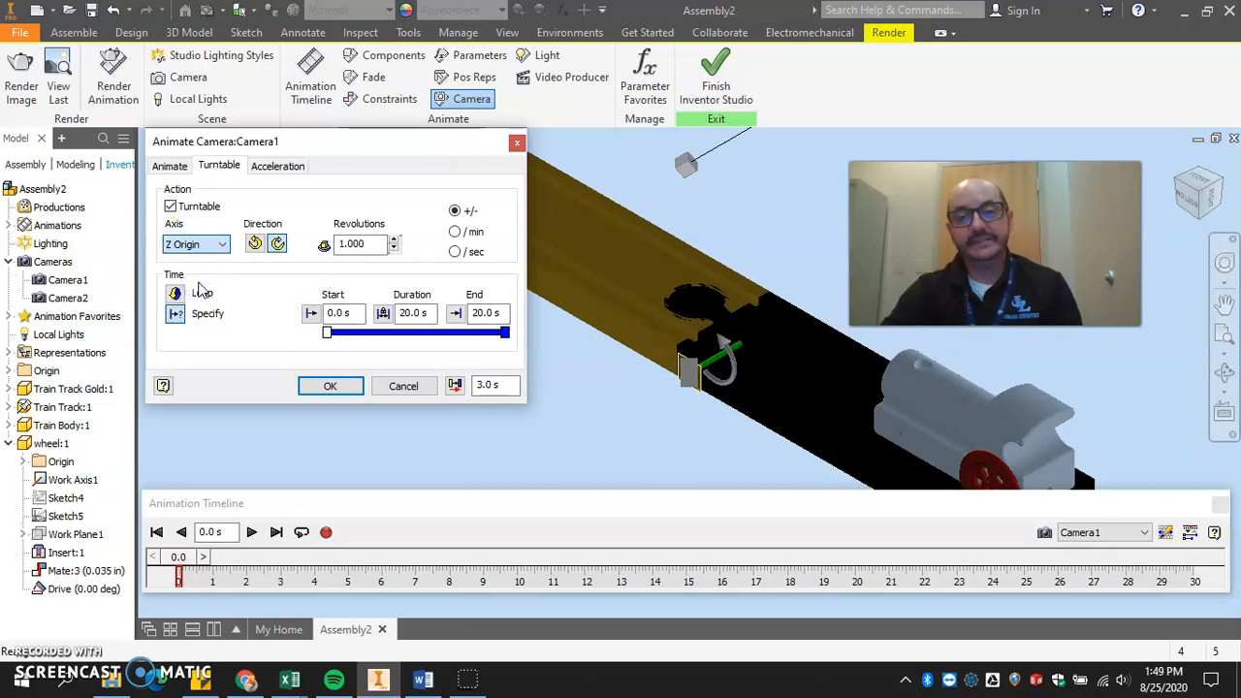
pyautogui.click(331, 387)
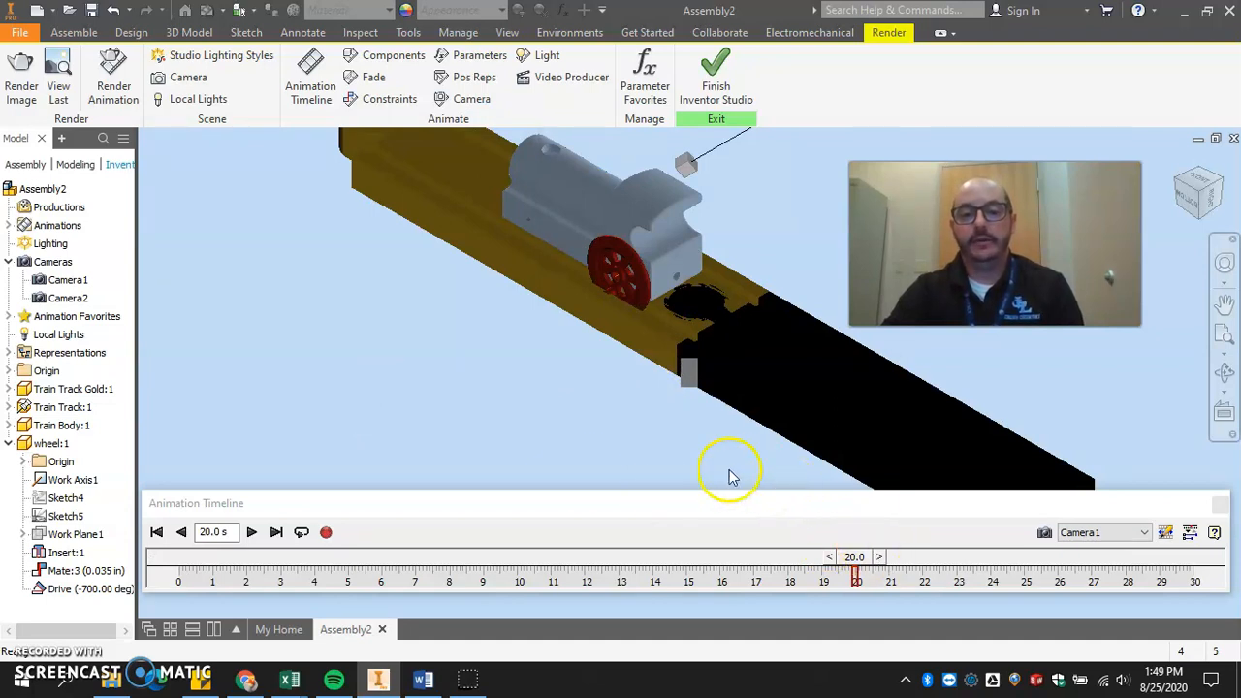
# Play the animation from 0 seconds through Camera1 to check the turntable, and stop it.
pyautogui.click(156, 532)
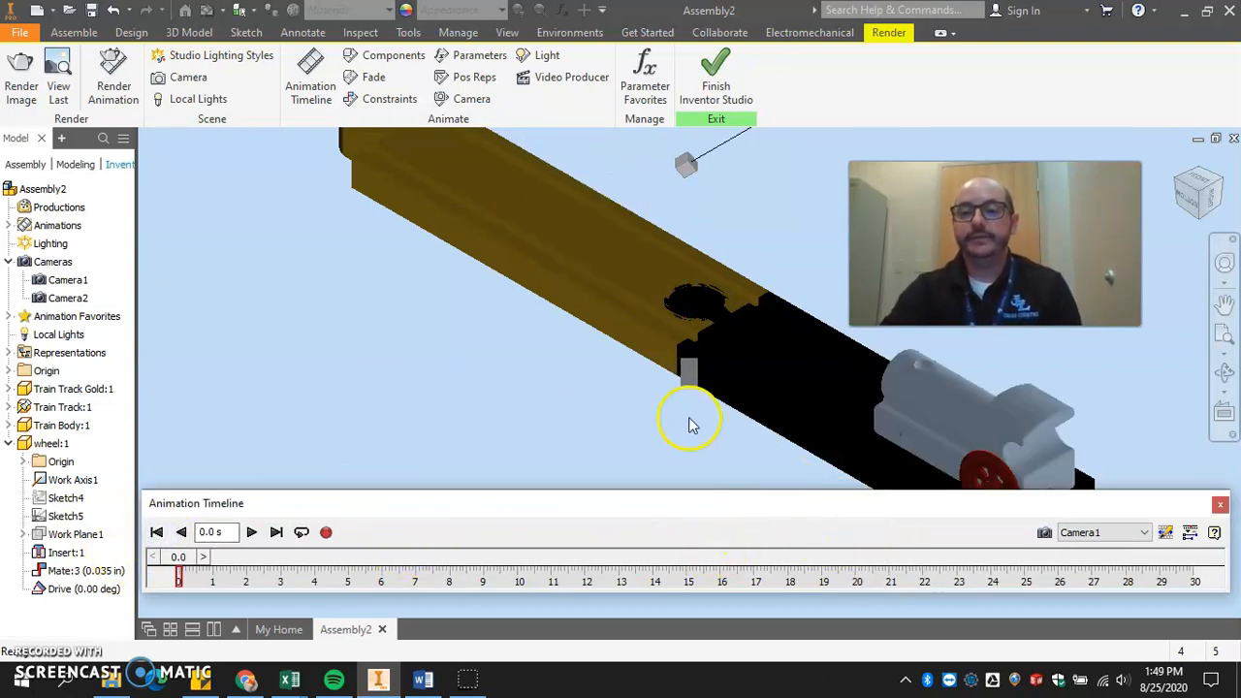
pyautogui.click(252, 532)
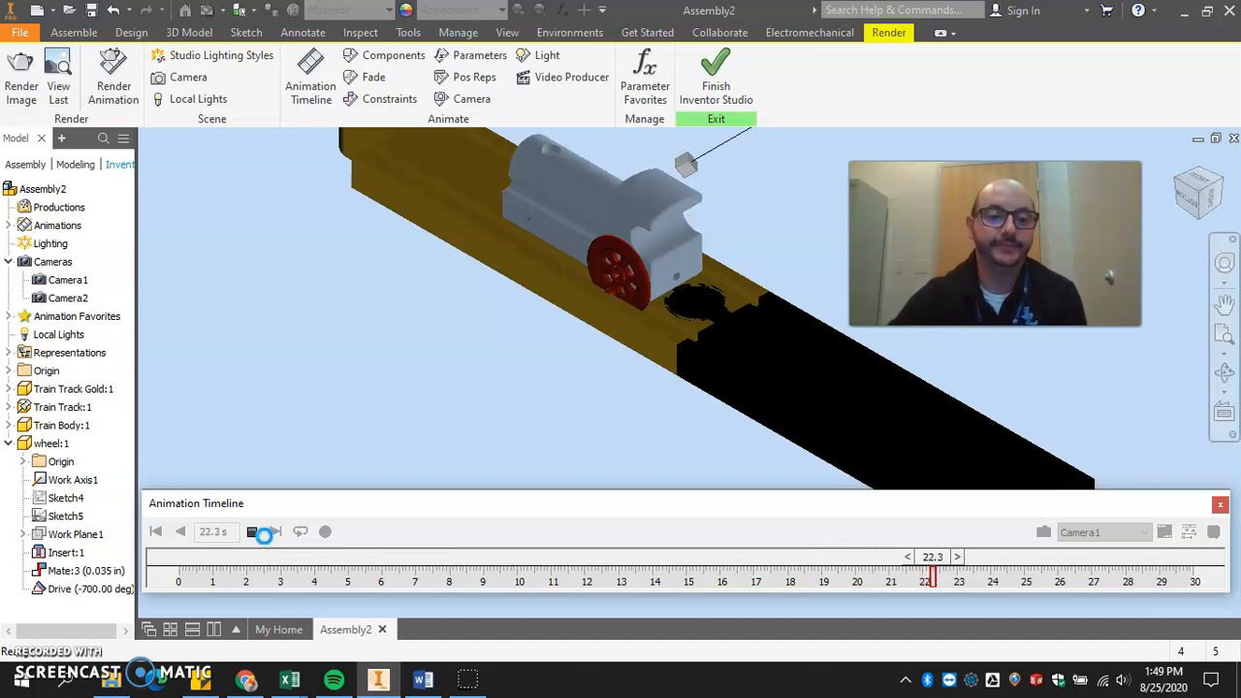
pyautogui.click(252, 531)
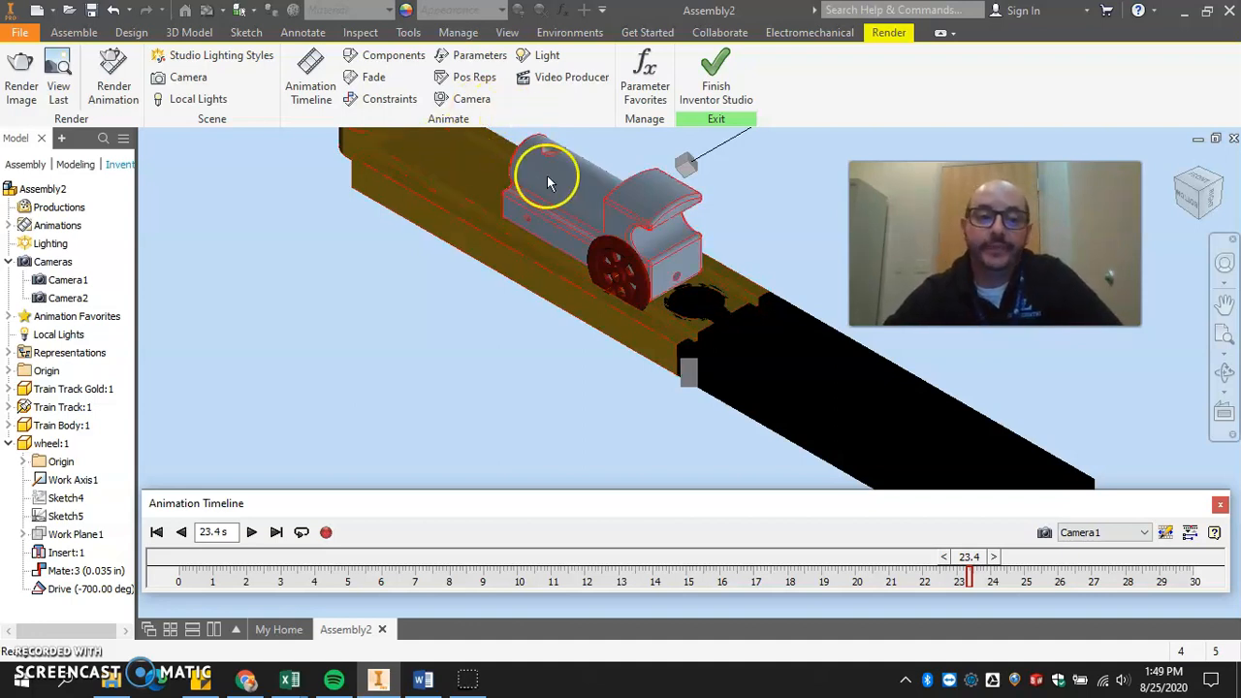
# Open the Video Producer with a new production and move its window clear of the model.
pyautogui.click(570, 78)
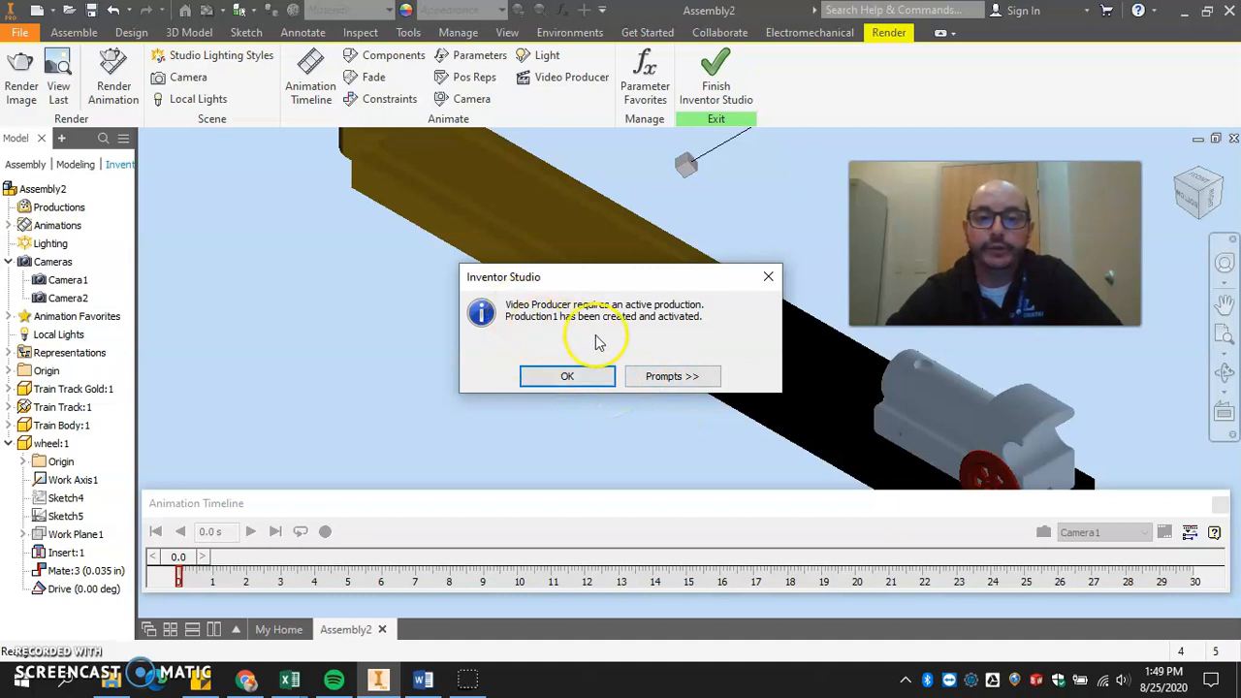
pyautogui.click(574, 375)
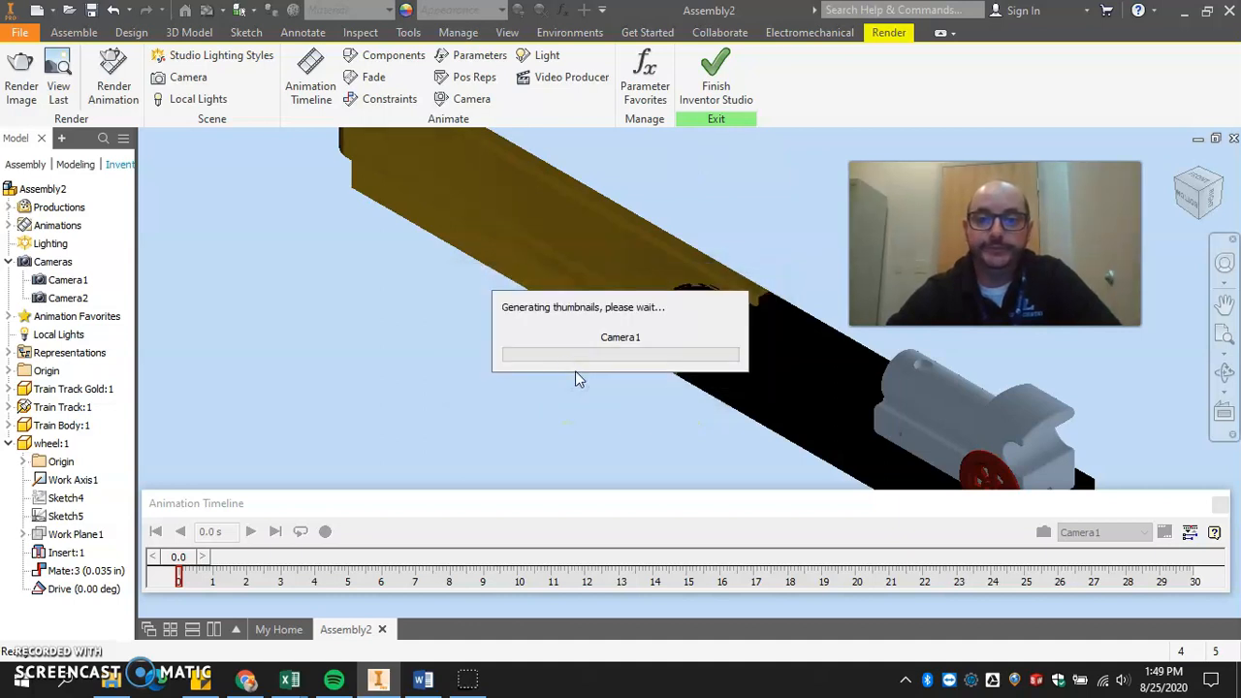
pyautogui.moveTo(581, 281); pyautogui.dragTo(456, 117)
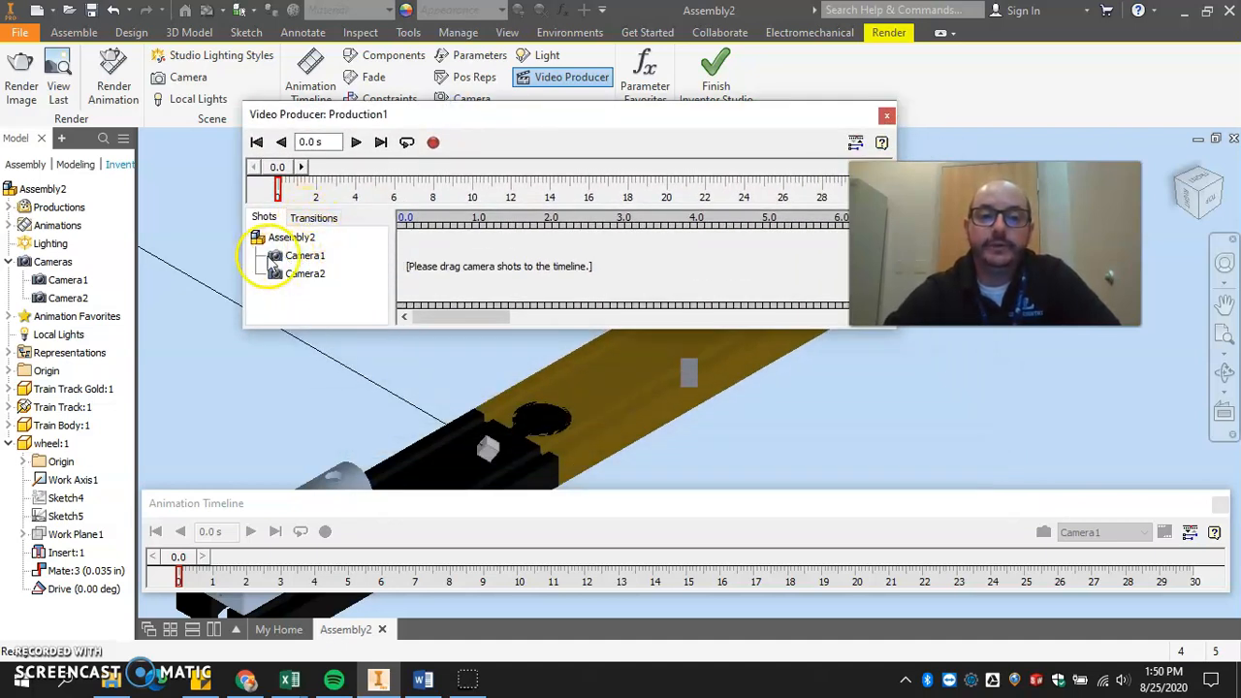
# Add a Camera1 shot at the start of the production and extend it to about 8 seconds.
pyautogui.moveTo(279, 258)
pyautogui.moveTo(279, 267); pyautogui.dragTo(436, 238)
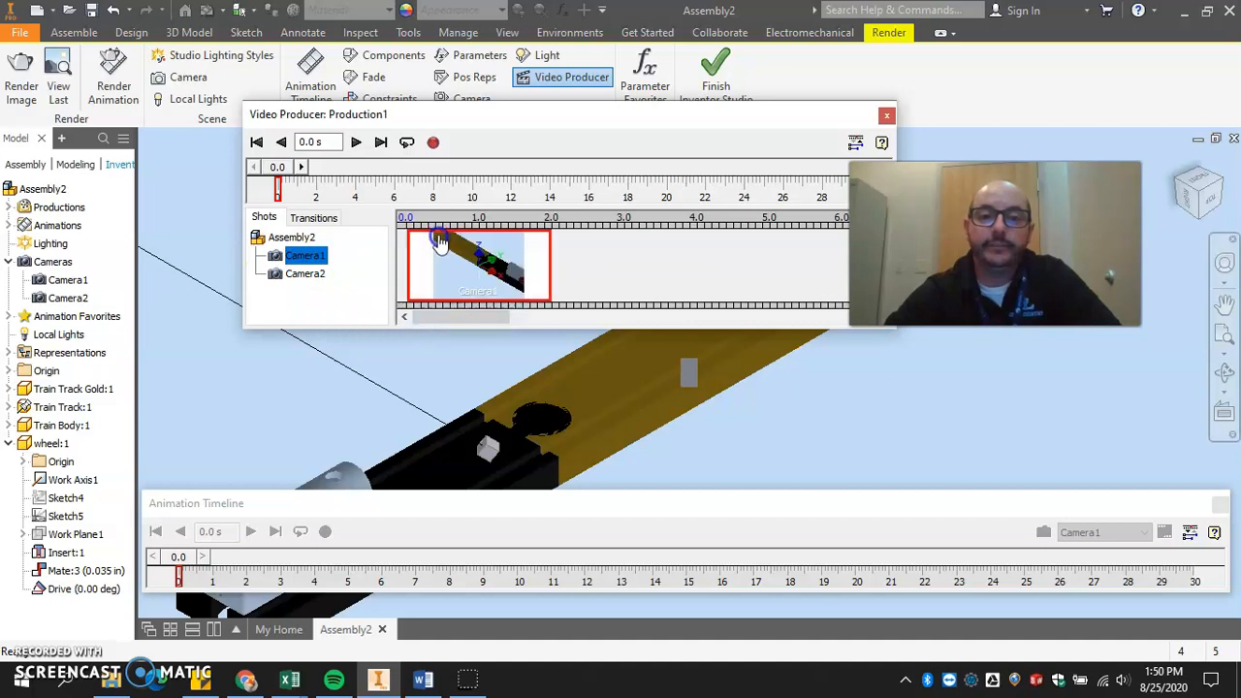
pyautogui.moveTo(550, 250); pyautogui.dragTo(826, 261)
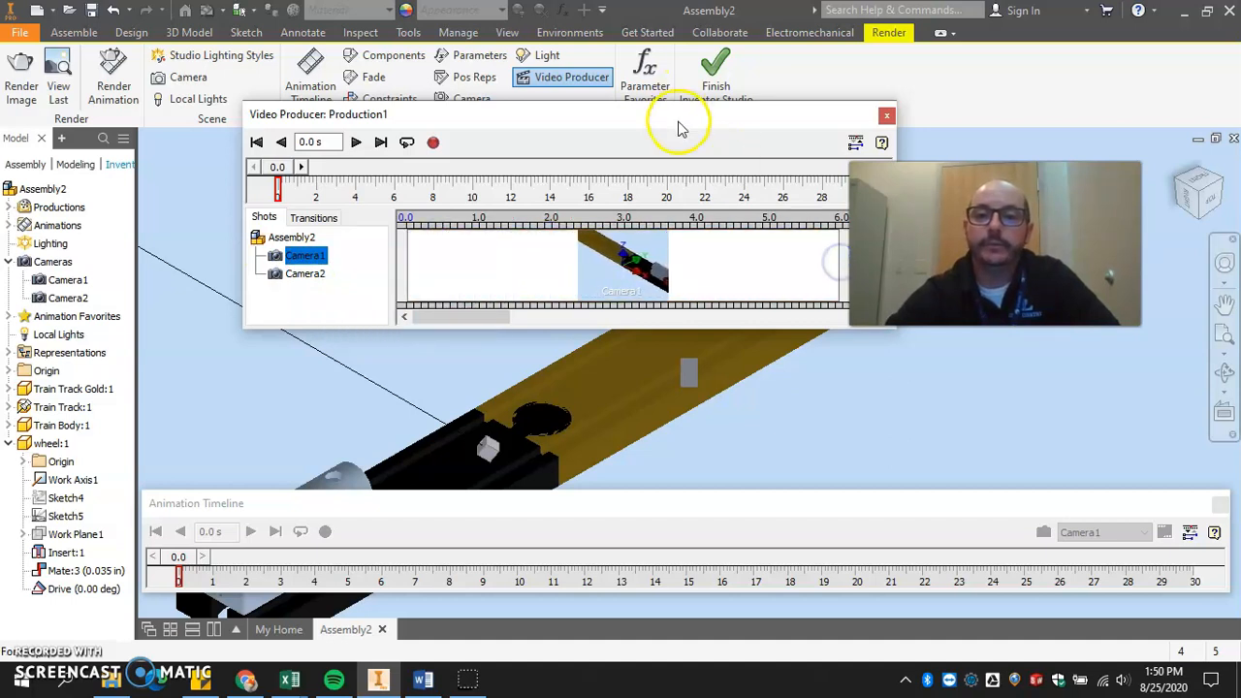
pyautogui.moveTo(676, 121); pyautogui.dragTo(514, 94)
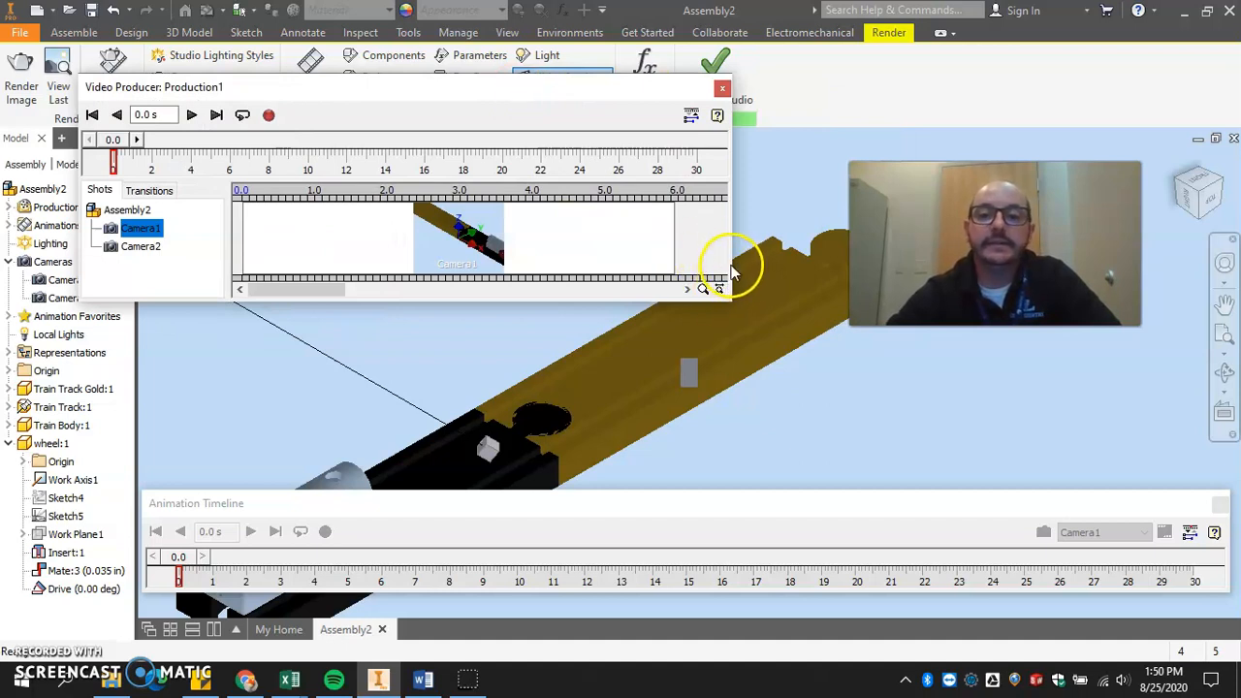
pyautogui.moveTo(734, 262); pyautogui.dragTo(892, 262)
pyautogui.click(657, 244)
pyautogui.moveTo(671, 235); pyautogui.dragTo(824, 234)
# Add a Gradient Wipe transition after the Camera1 shot in the production.
pyautogui.click(148, 190)
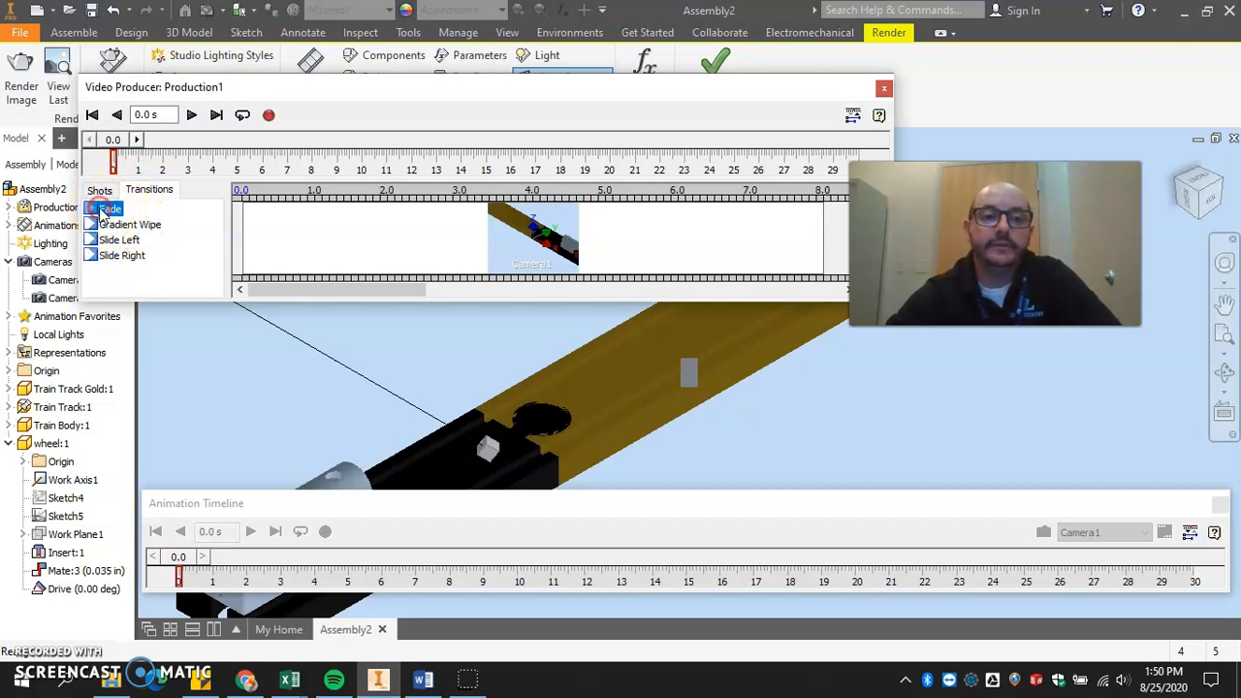
pyautogui.moveTo(102, 212); pyautogui.dragTo(773, 233)
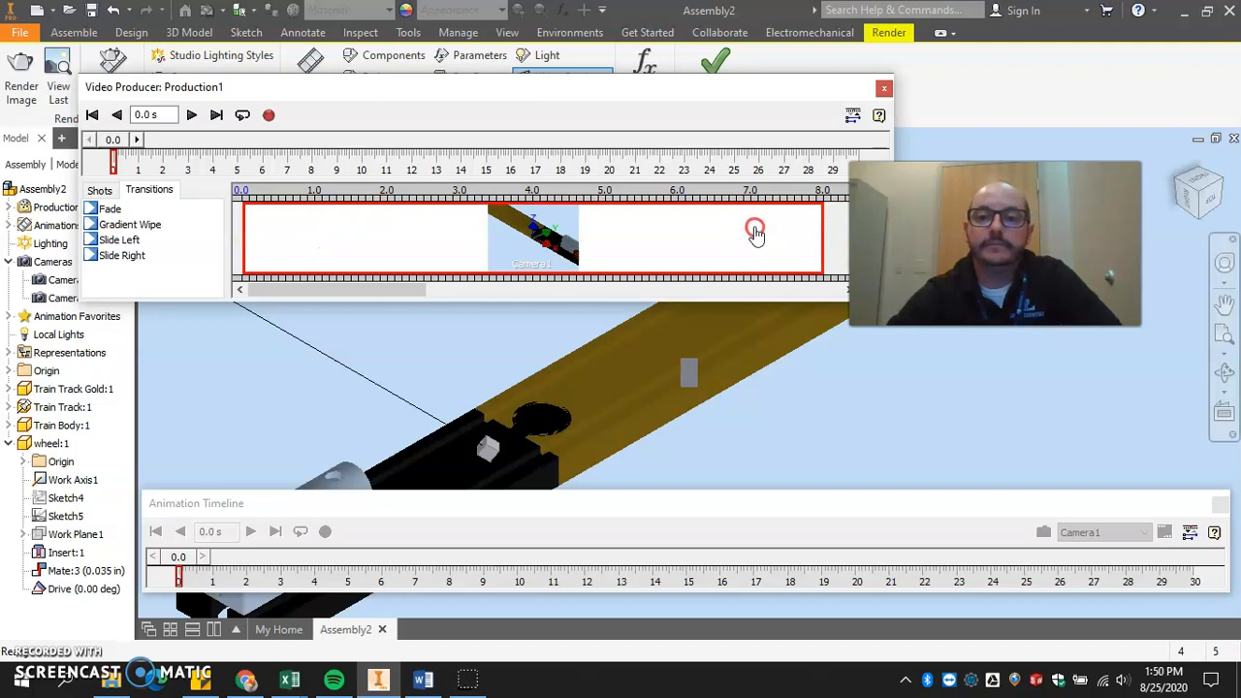
pyautogui.rightClick(755, 233)
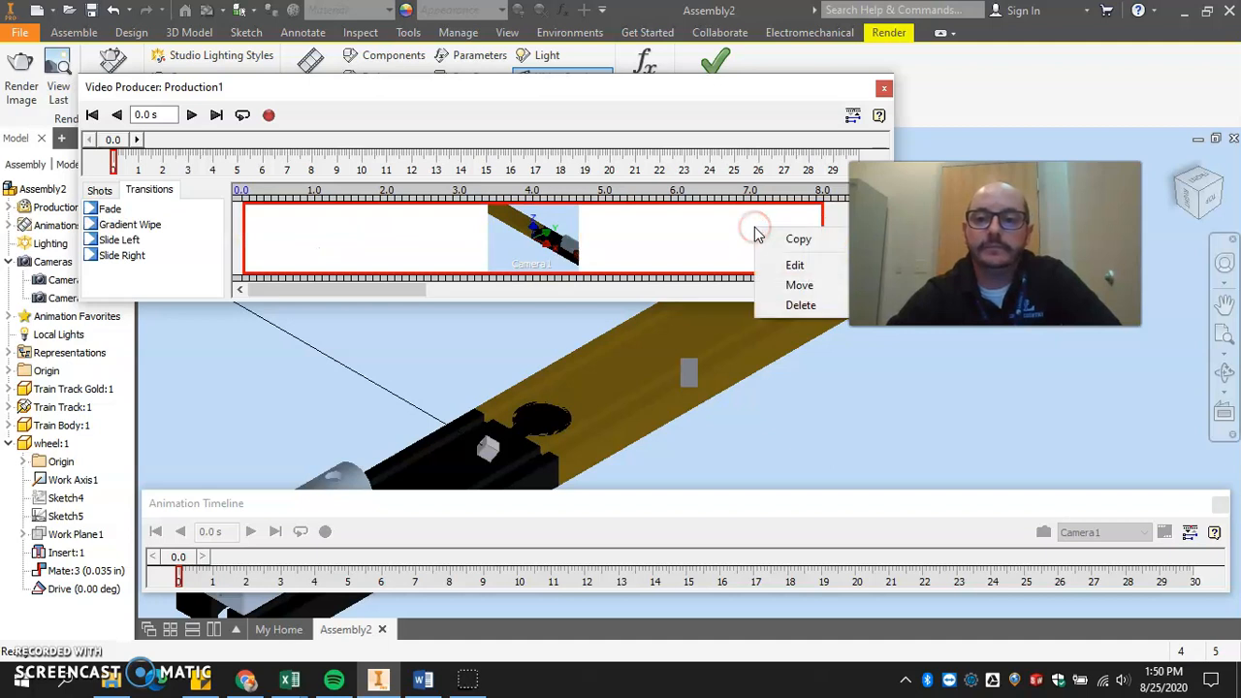
pyautogui.click(96, 211)
pyautogui.click(100, 226)
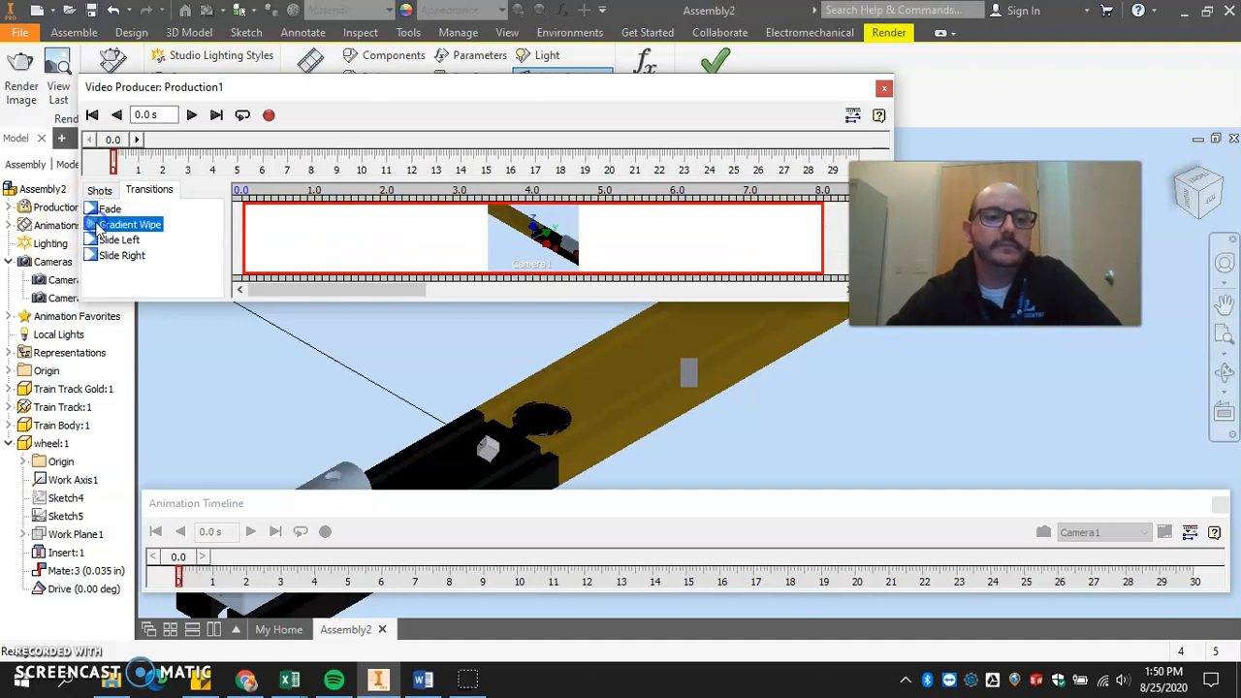
pyautogui.rightClick(101, 226)
pyautogui.click(145, 232)
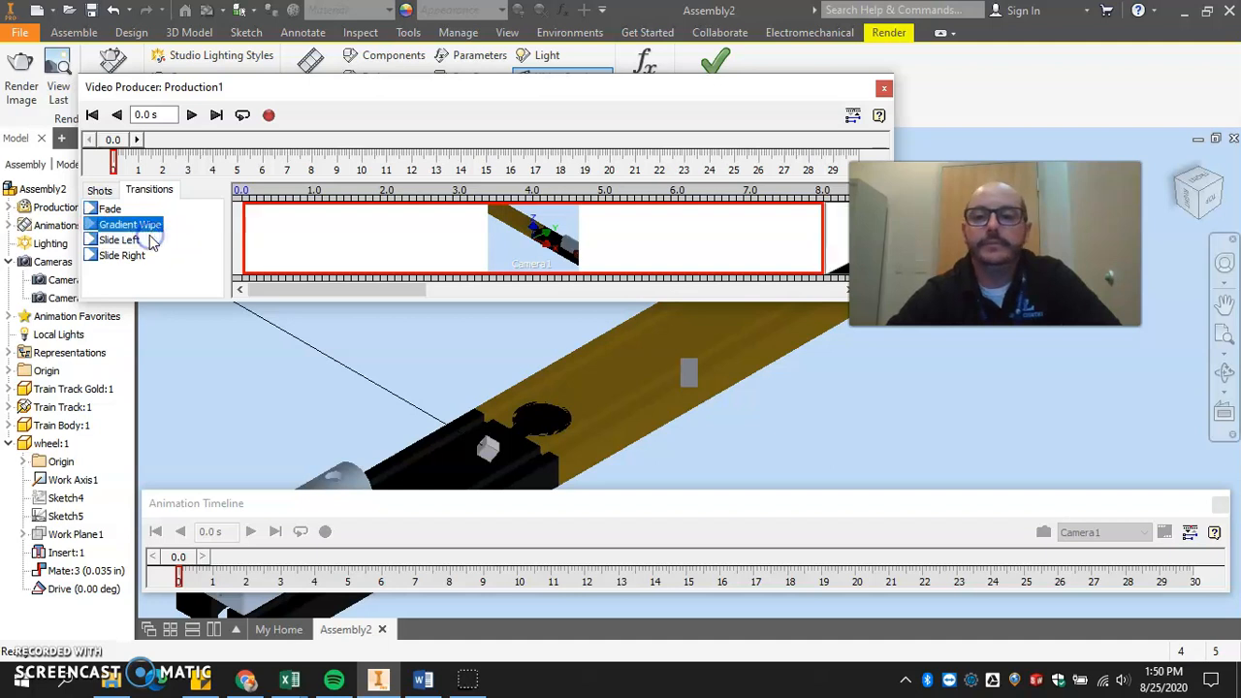
# Place a Camera2 shot directly after the Gradient Wipe transition, repositioning the Video Producer window for room.
pyautogui.moveTo(614, 88); pyautogui.dragTo(475, 83)
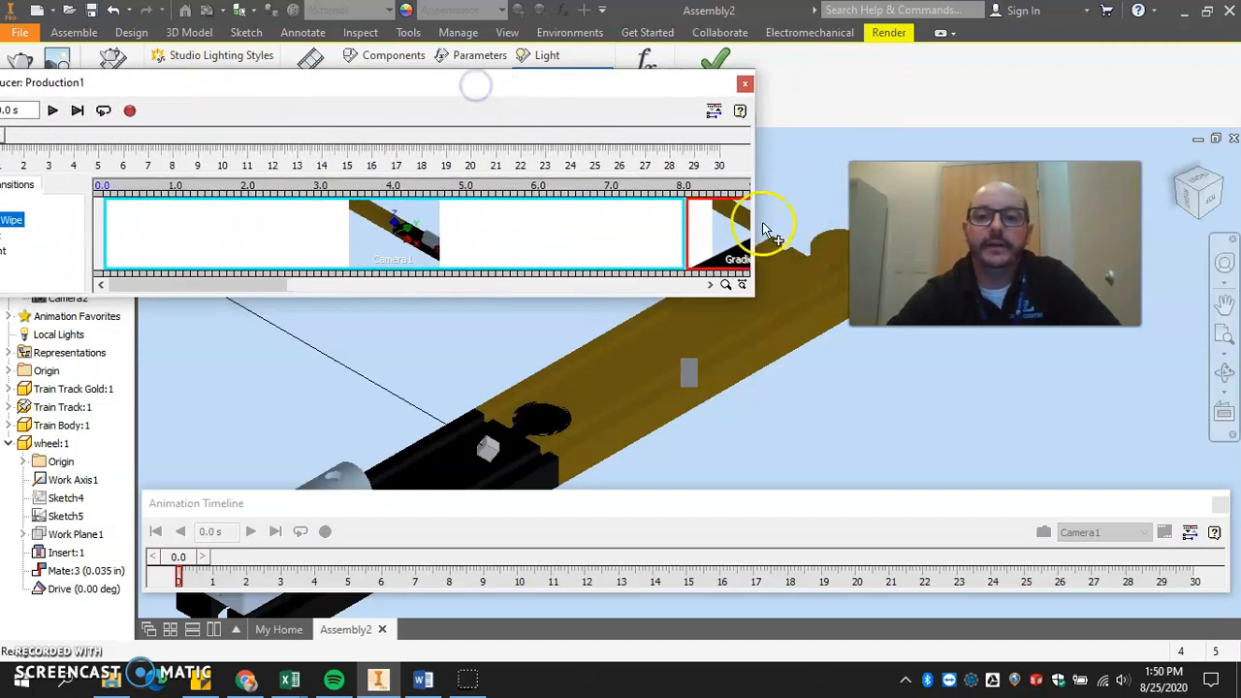
pyautogui.moveTo(756, 222); pyautogui.dragTo(870, 222)
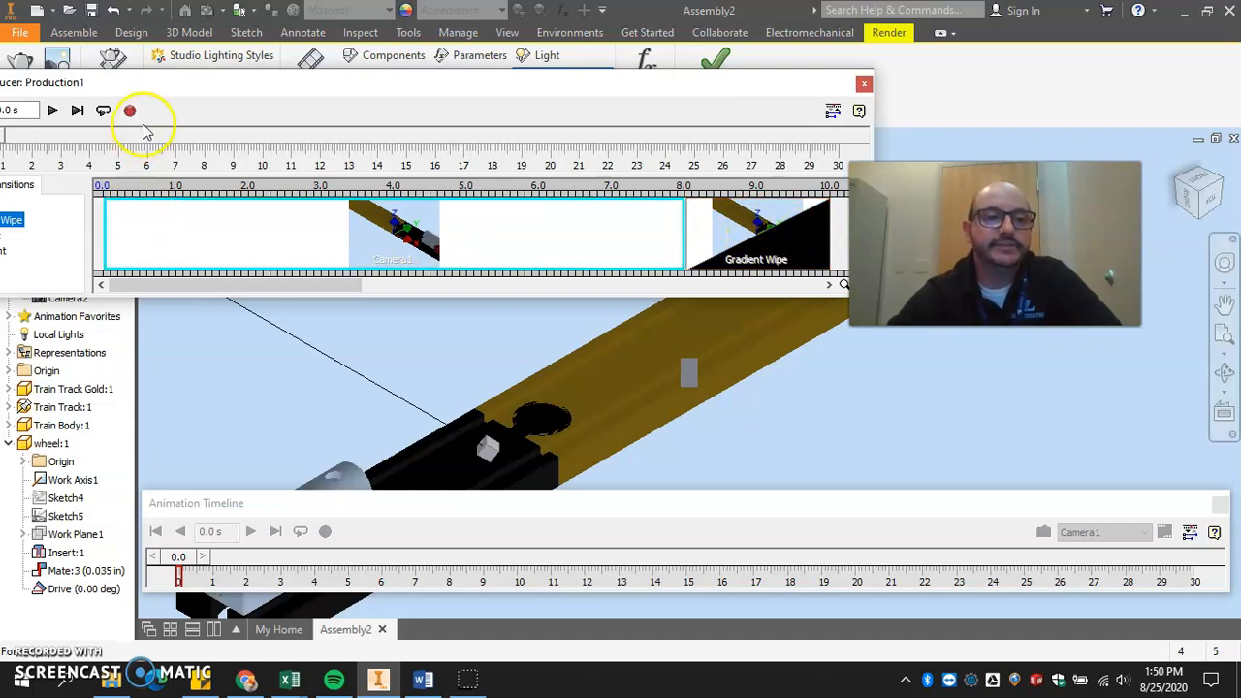
pyautogui.moveTo(173, 92); pyautogui.dragTo(328, 94)
pyautogui.click(115, 185)
pyautogui.moveTo(152, 224); pyautogui.dragTo(843, 207)
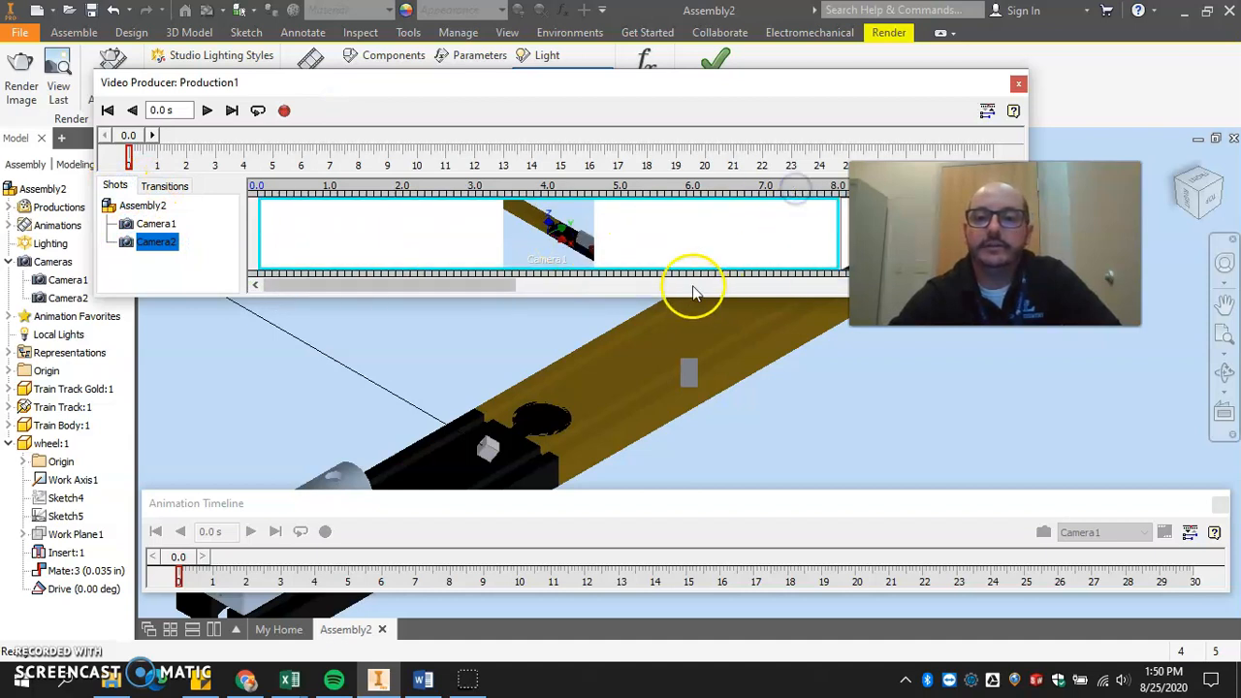
pyautogui.moveTo(859, 78); pyautogui.dragTo(781, 303)
pyautogui.moveTo(313, 516); pyautogui.dragTo(492, 529)
pyautogui.moveTo(83, 464); pyautogui.dragTo(603, 443)
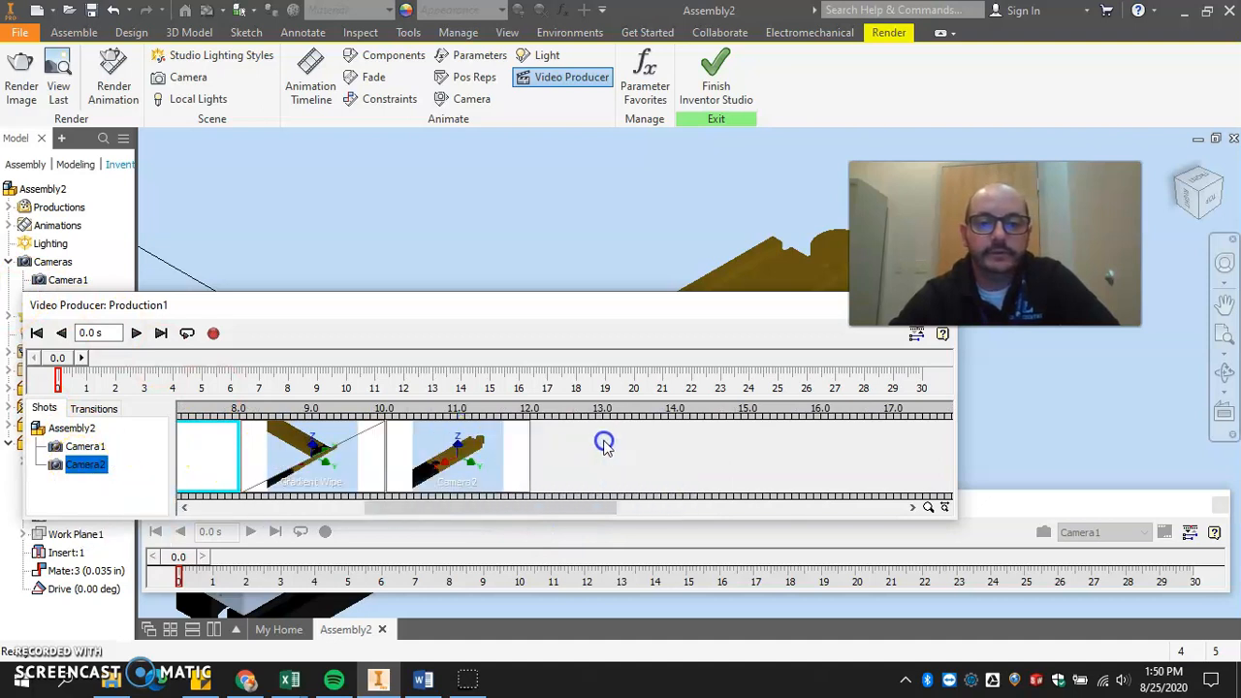
# Extend the Camera2 shot so that it ends at about 20 seconds.
pyautogui.click(236, 457)
pyautogui.click(360, 491)
pyautogui.click(481, 484)
pyautogui.moveTo(526, 454); pyautogui.dragTo(951, 474)
pyautogui.moveTo(450, 506); pyautogui.dragTo(571, 508)
pyautogui.moveTo(576, 451); pyautogui.dragTo(749, 453)
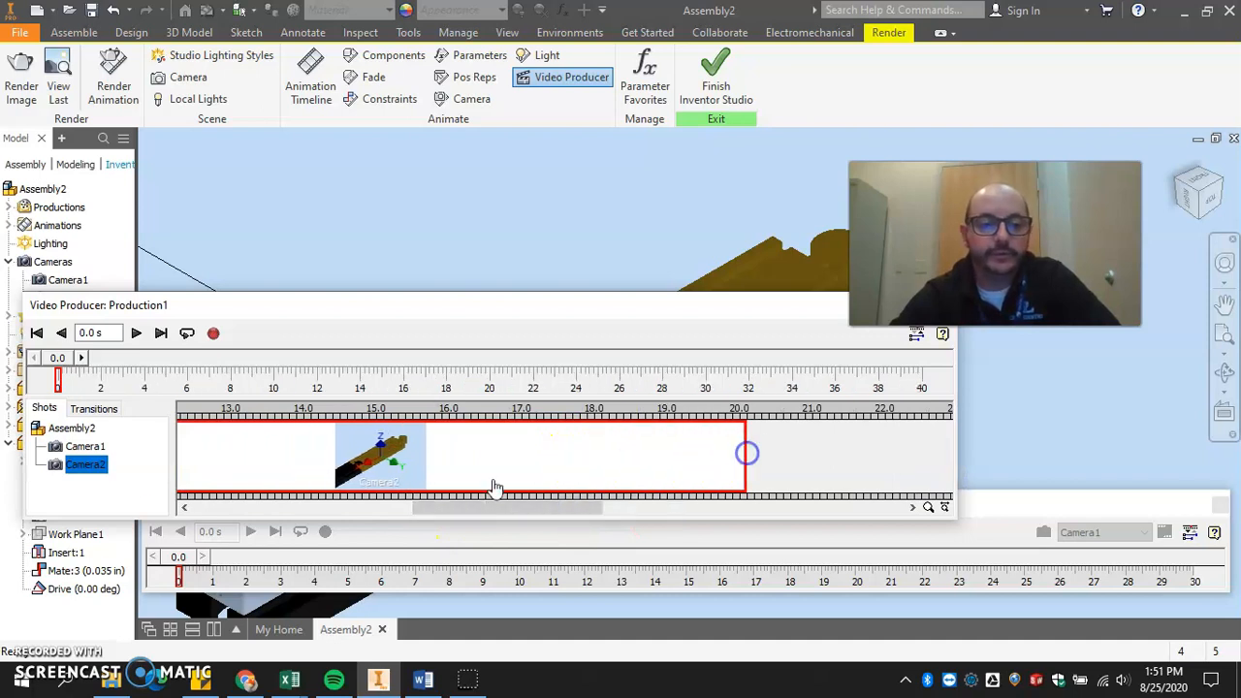
# Play the production from 0 seconds to check the camera shots and the transition.
pyautogui.click(35, 334)
pyautogui.click(135, 334)
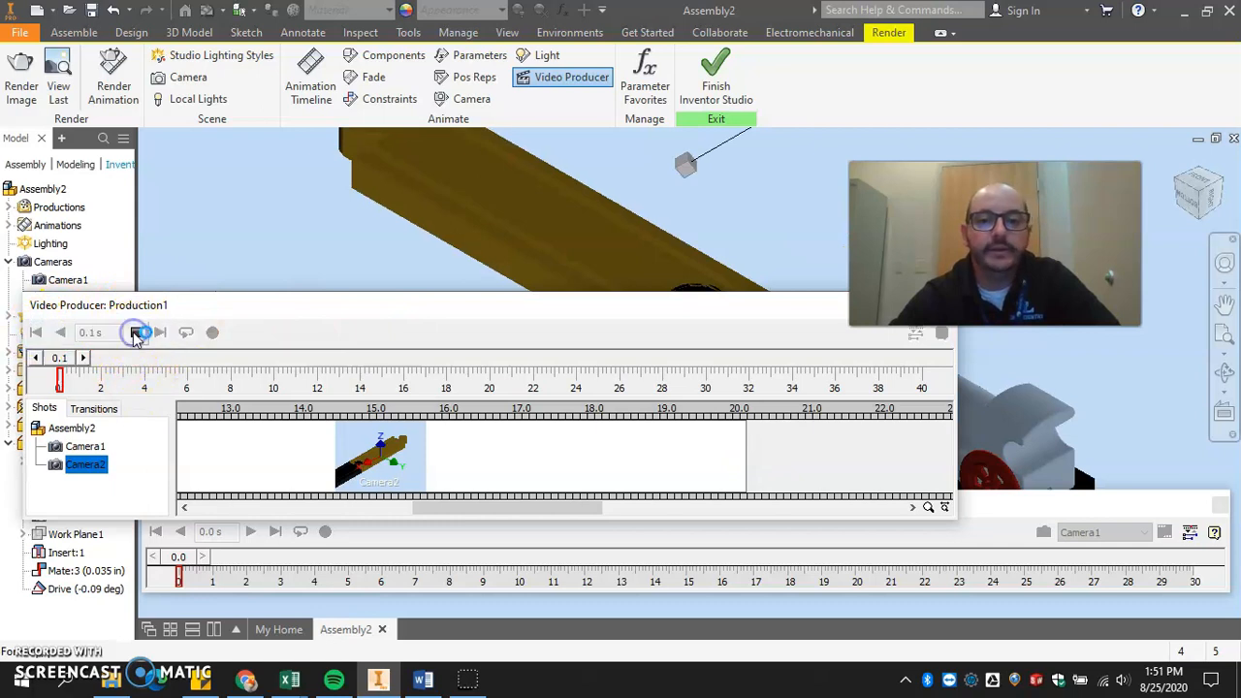